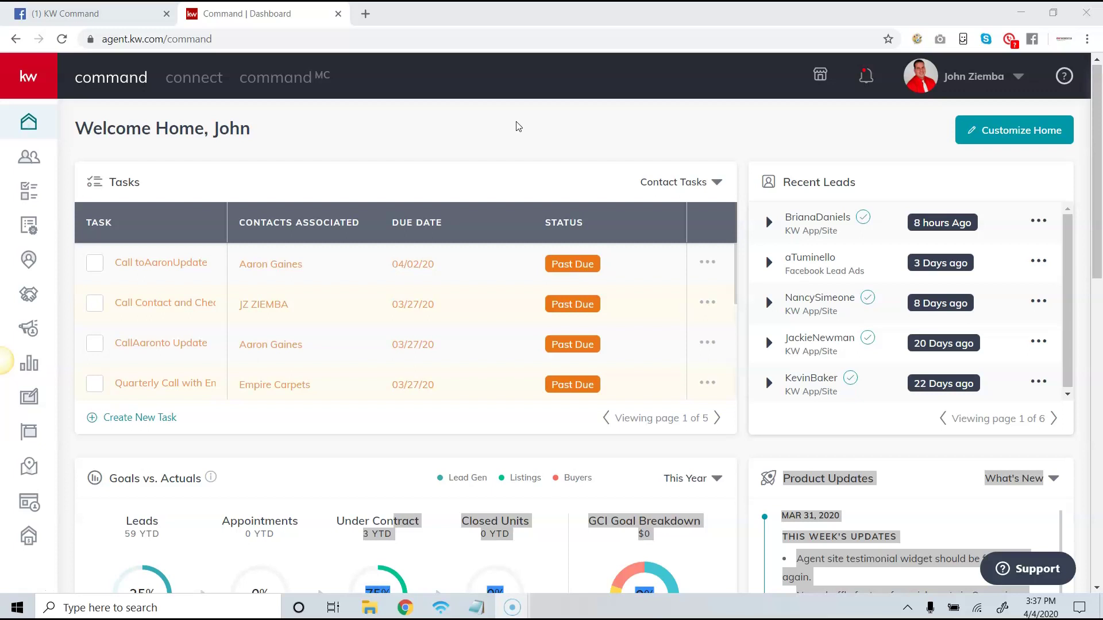
Expand the main navigation and go to Designs to list My Design Templates.
left_click(33, 80)
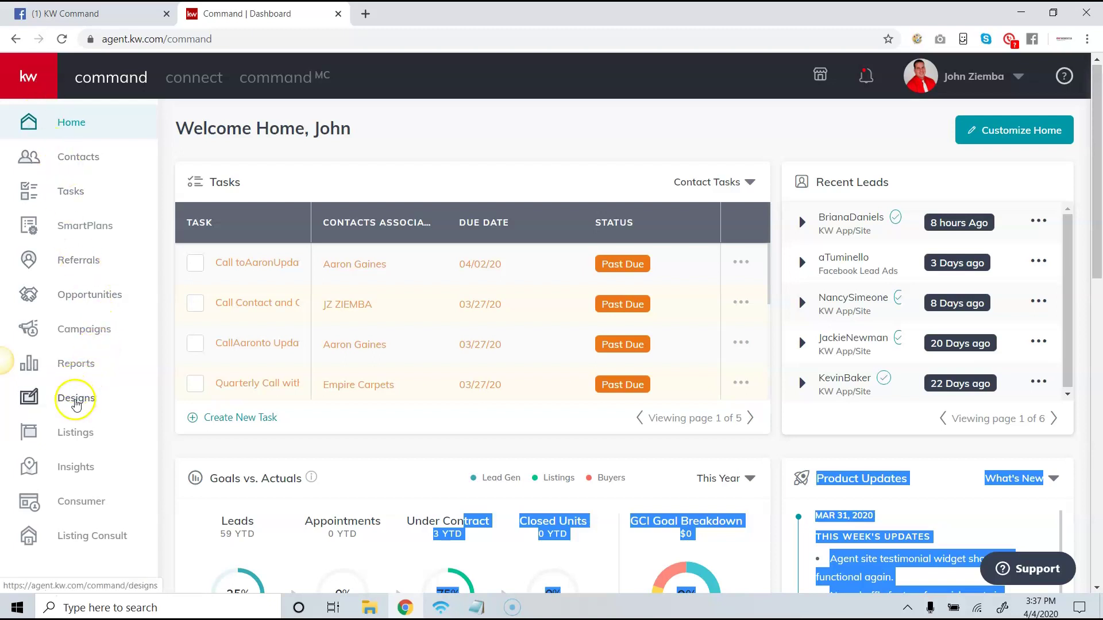
left_click(75, 404)
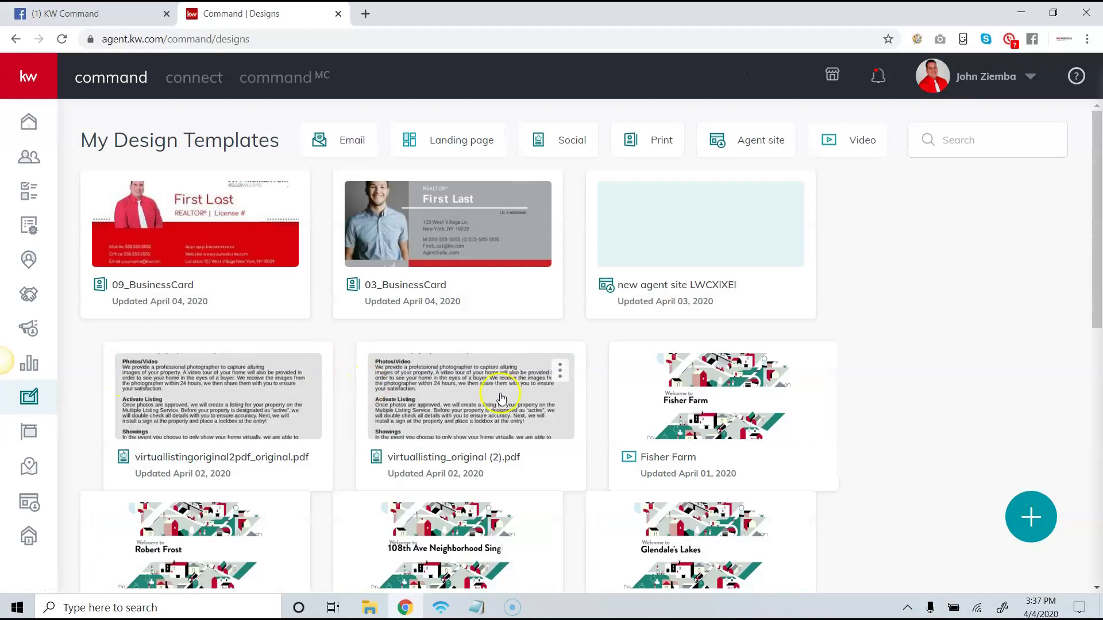
Create a new Print design to reach the print Templates gallery.
left_click(1030, 527)
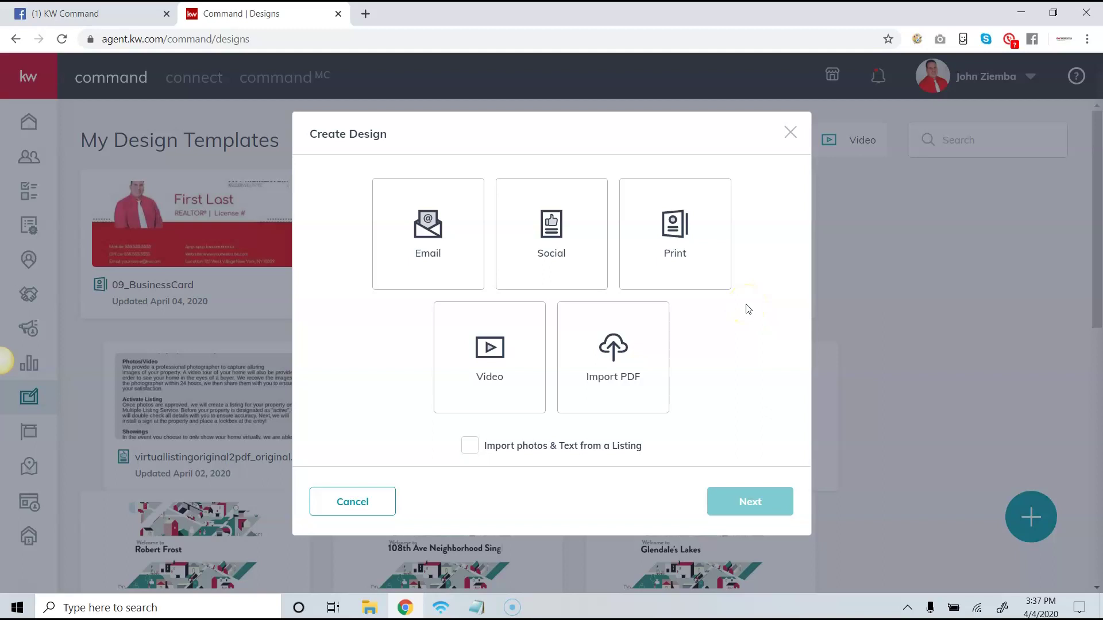
left_click(688, 232)
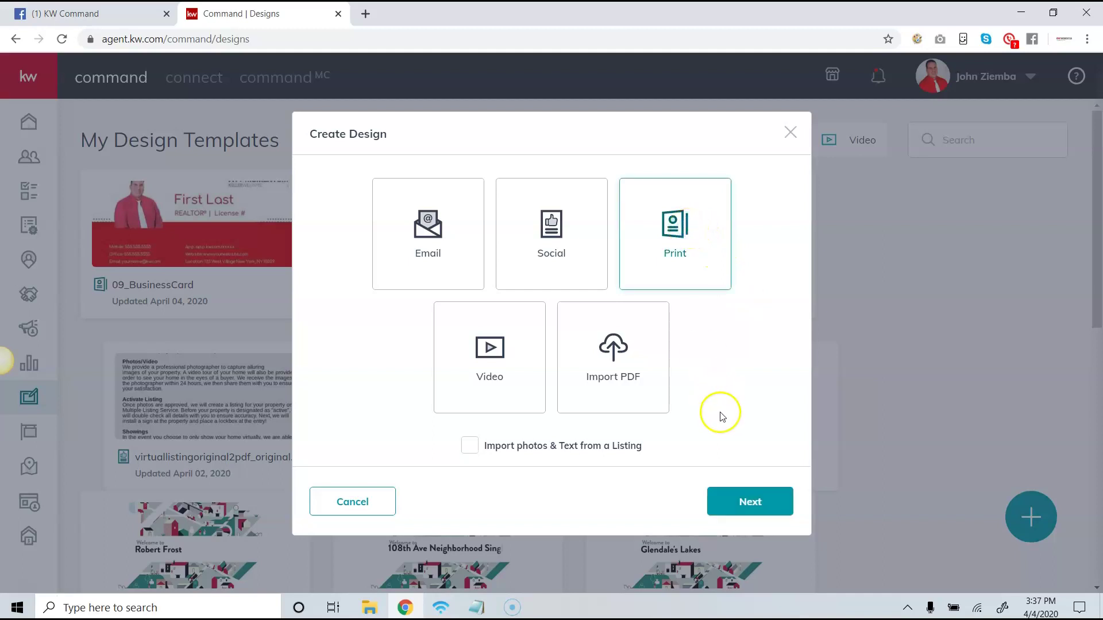
left_click(735, 510)
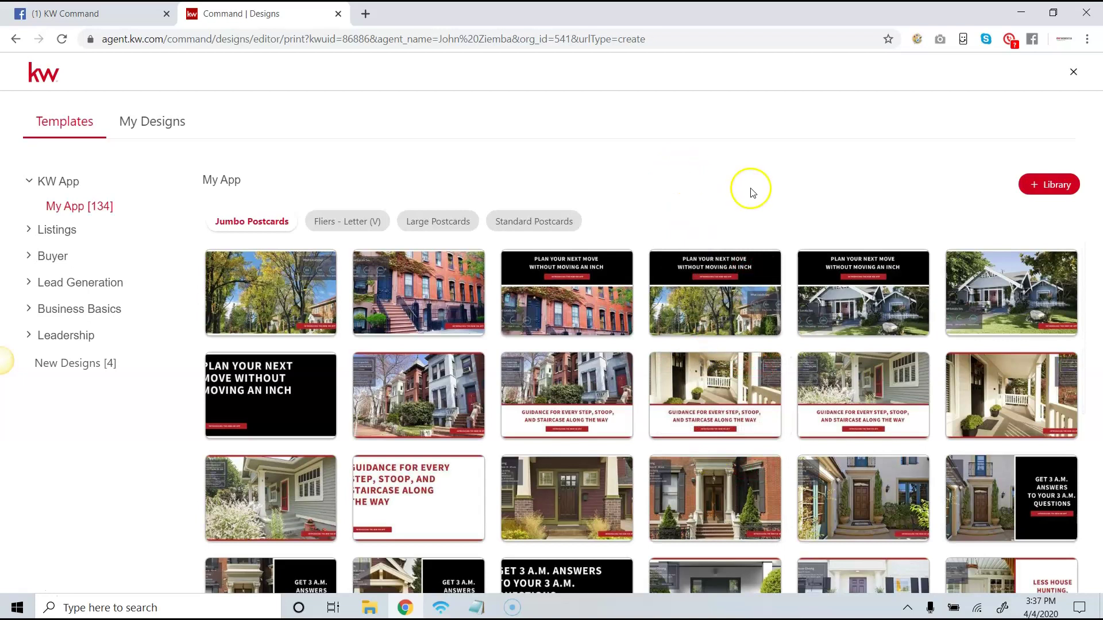
left_click(1048, 185)
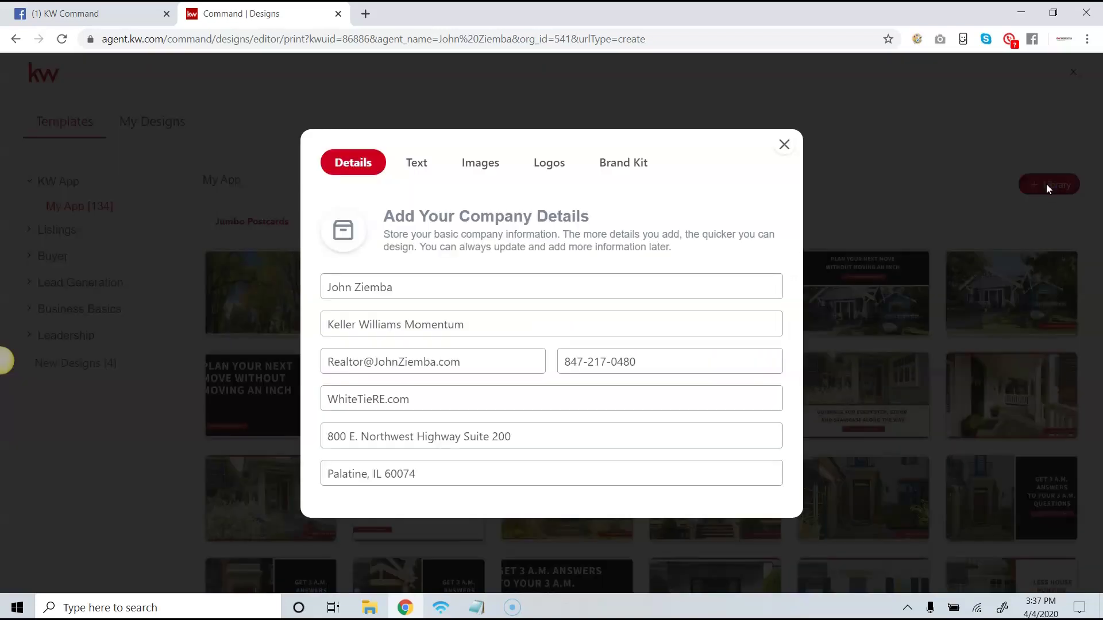
left_click(555, 164)
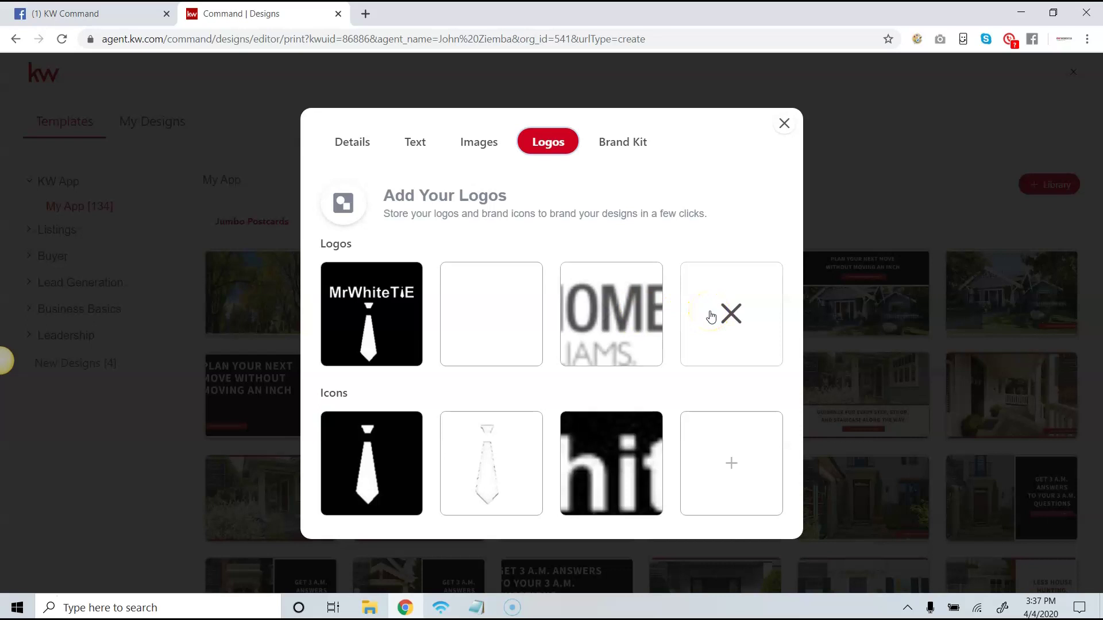
left_click(478, 144)
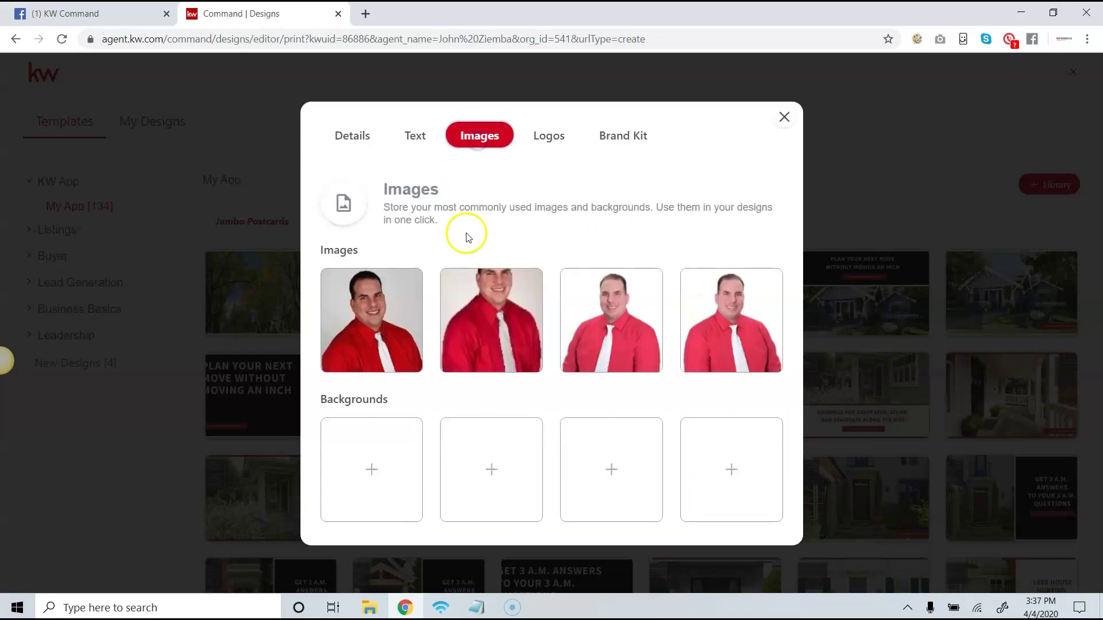
left_click(360, 137)
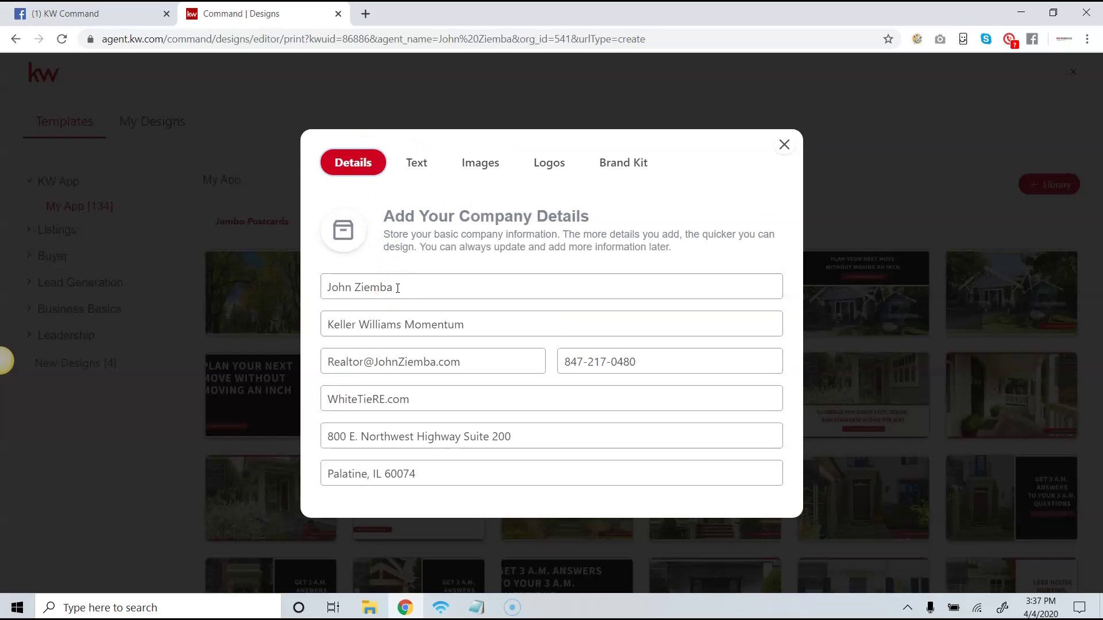
scroll(397, 288, "up", 3)
left_click(673, 135)
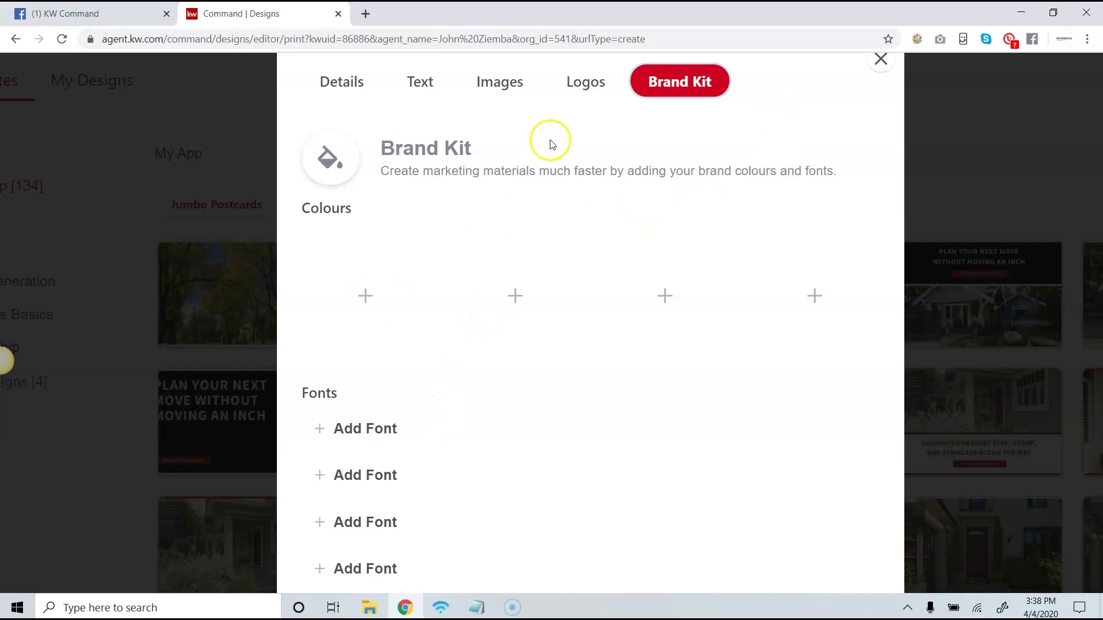
left_click(425, 92)
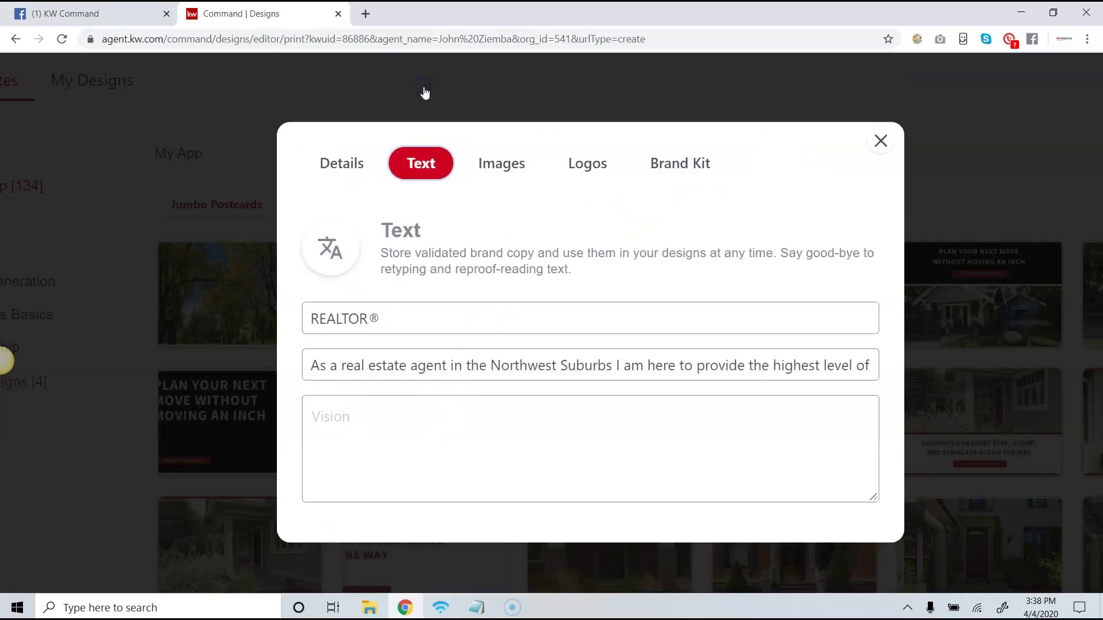
left_click(880, 143)
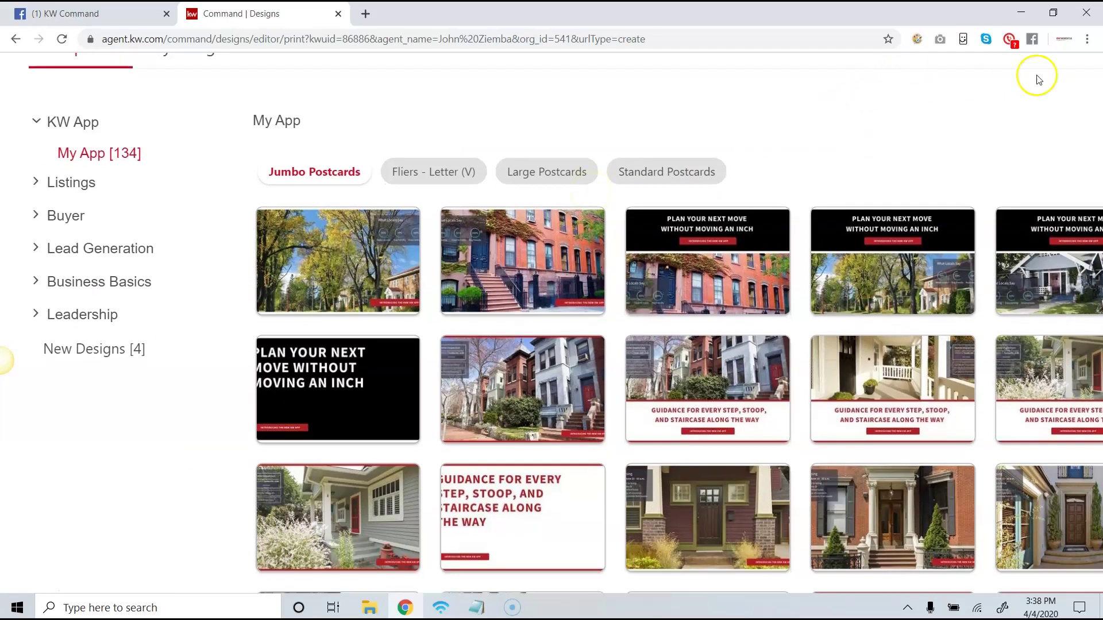
left_click(1092, 40)
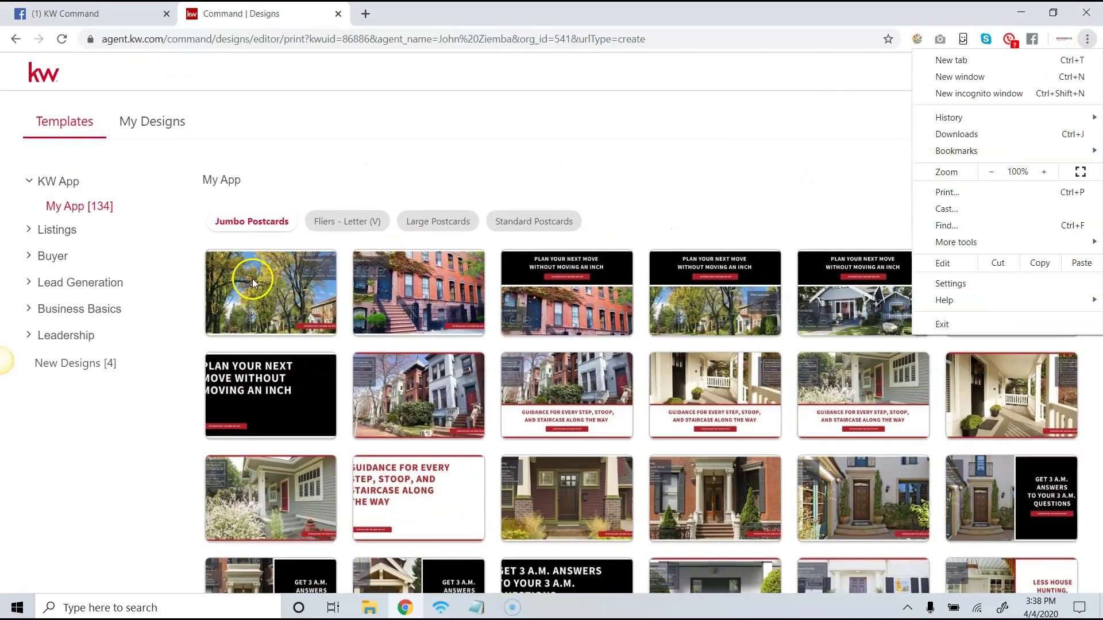
Browse Business Basics > Business Cards, filter to landscape cards and pick 03_BusinessCard.
left_click(298, 127)
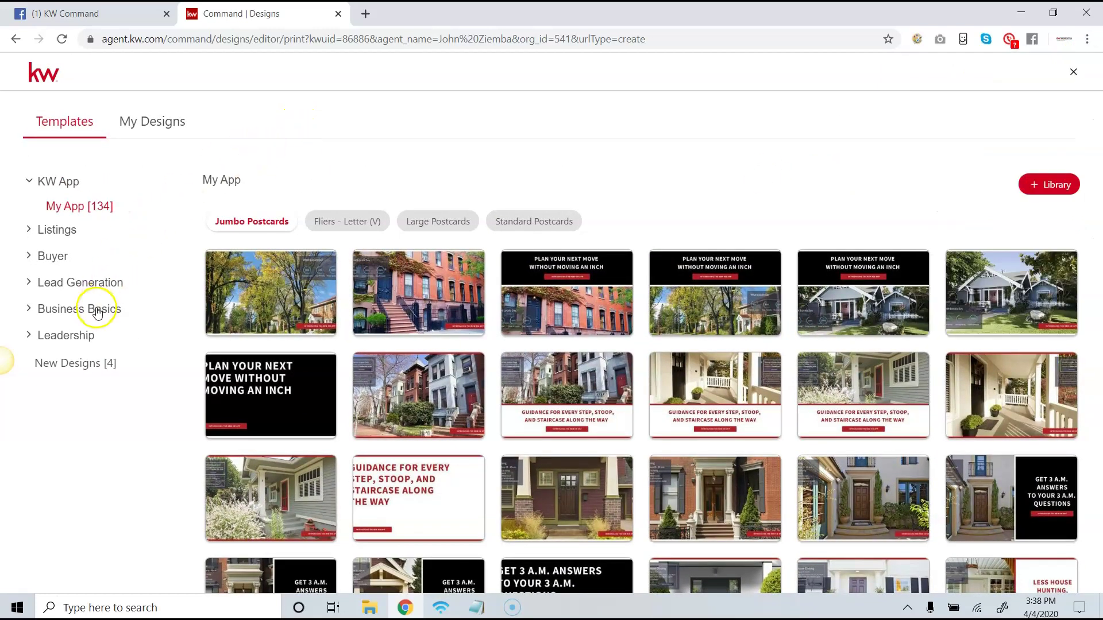
left_click(64, 310)
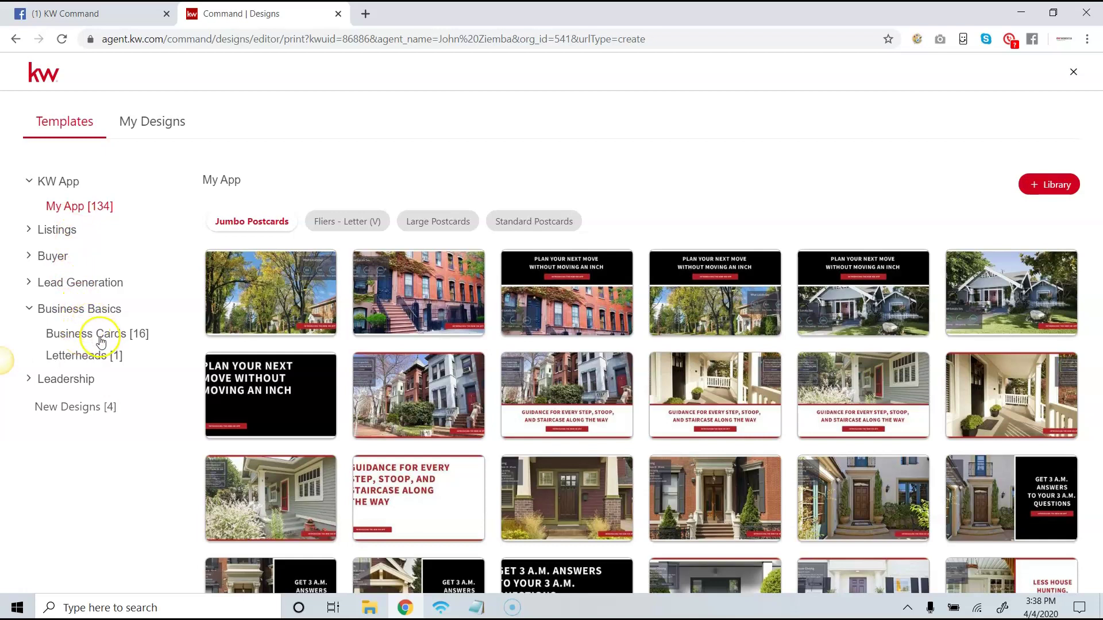
left_click(120, 343)
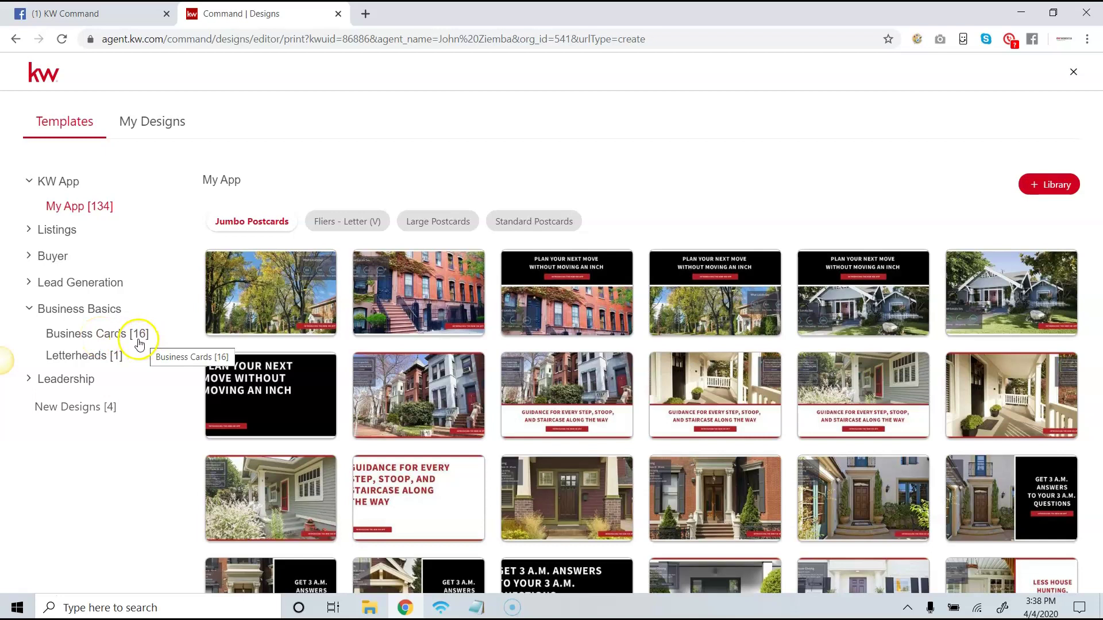
left_click(111, 339)
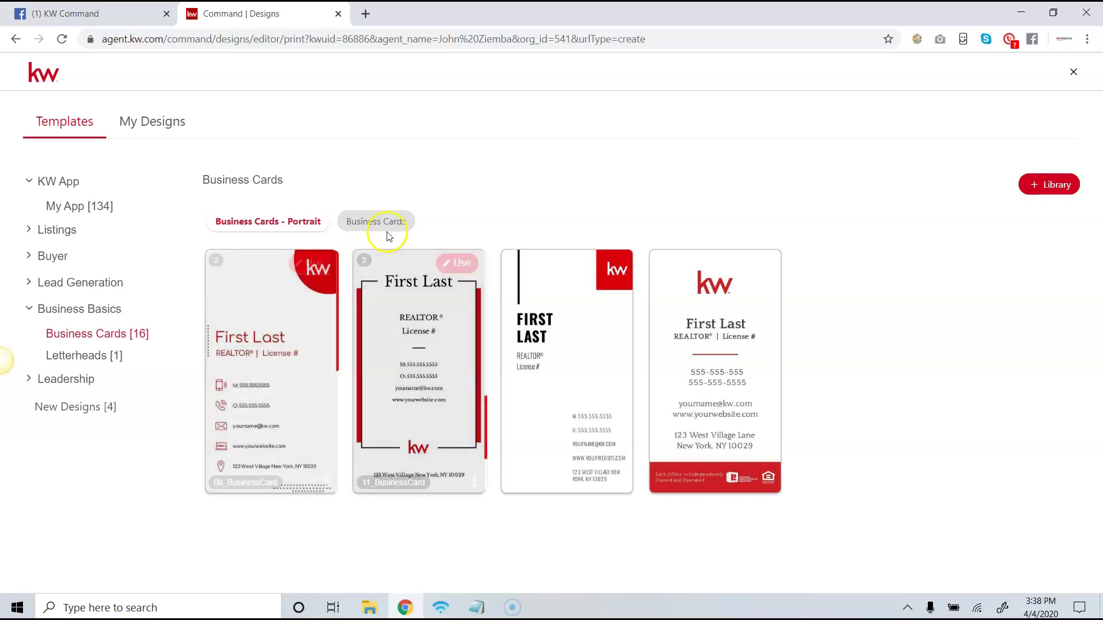
left_click(370, 224)
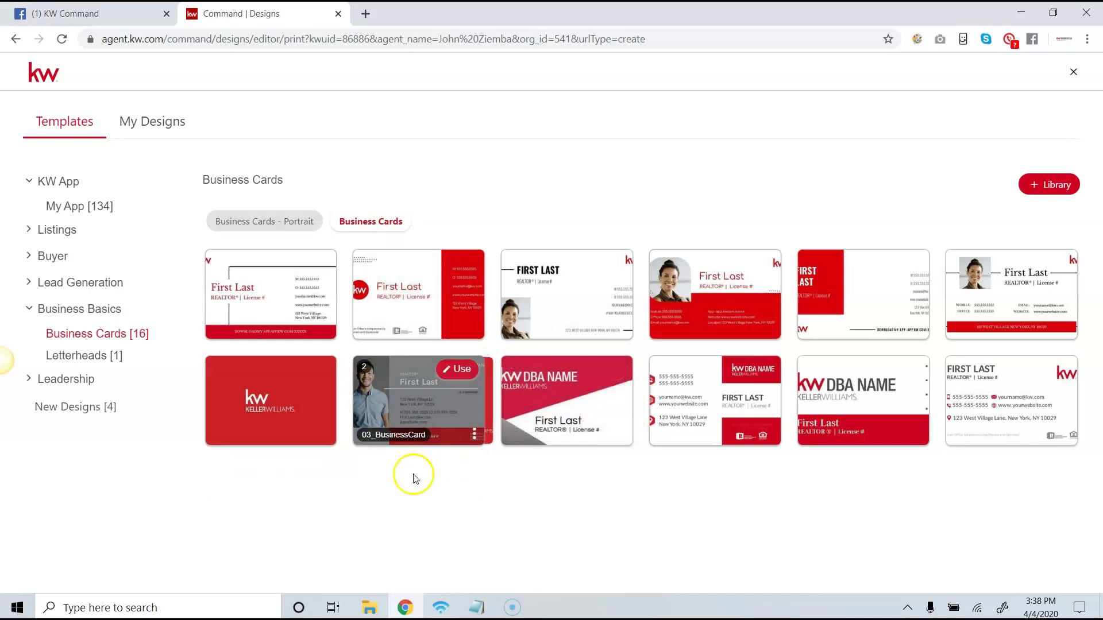
mouse_move(429, 430)
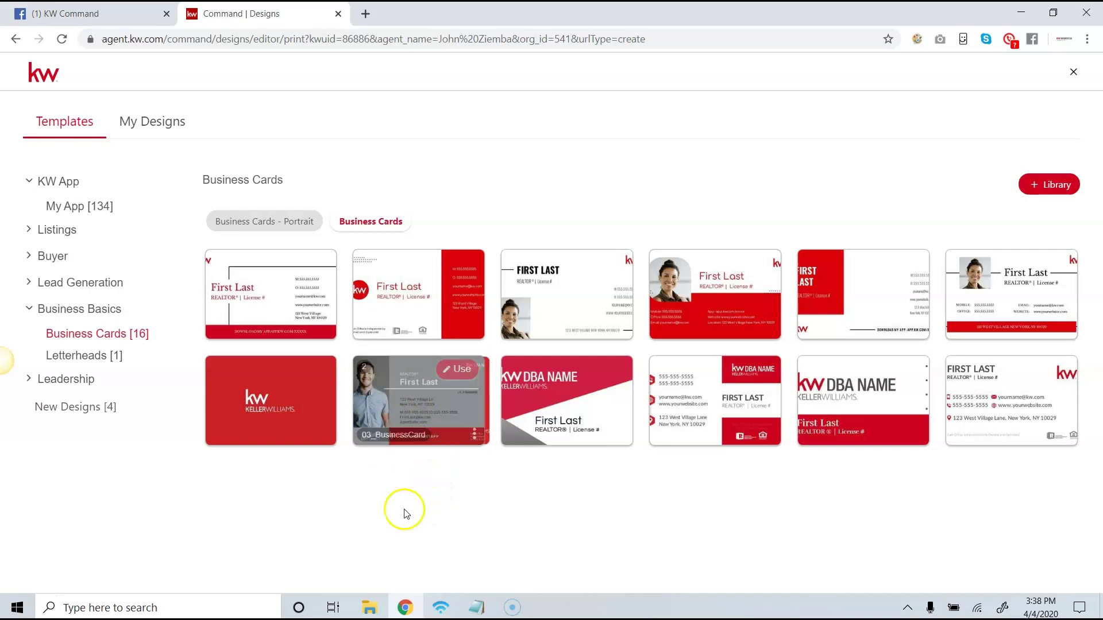
left_click(460, 372)
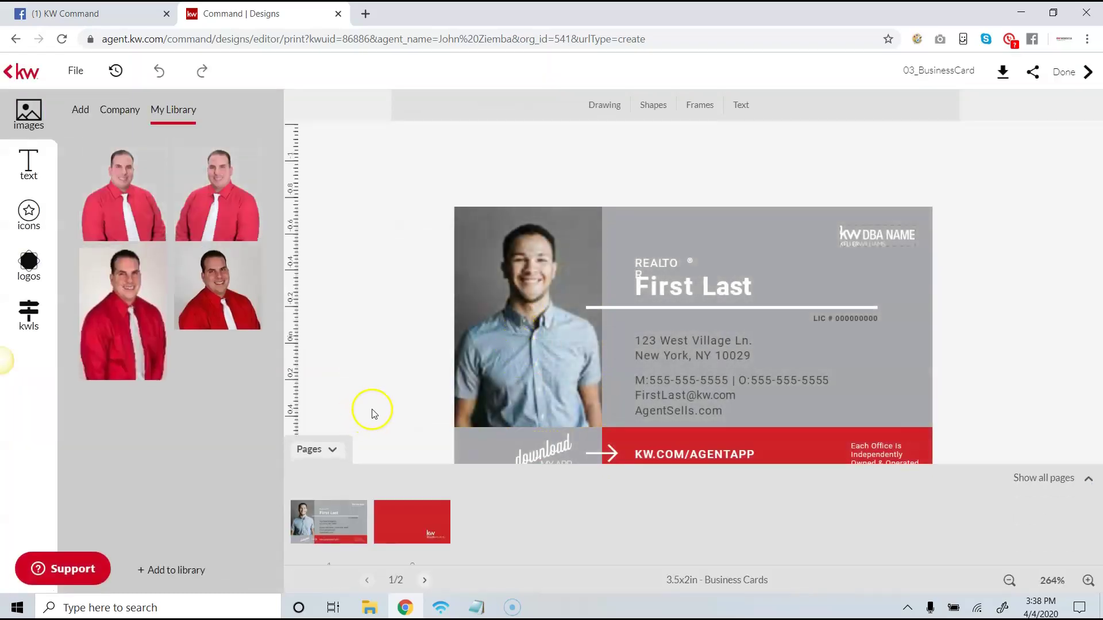
Collapse the page thumbnails and delete the LIC # license-number line from the card front.
left_click(333, 450)
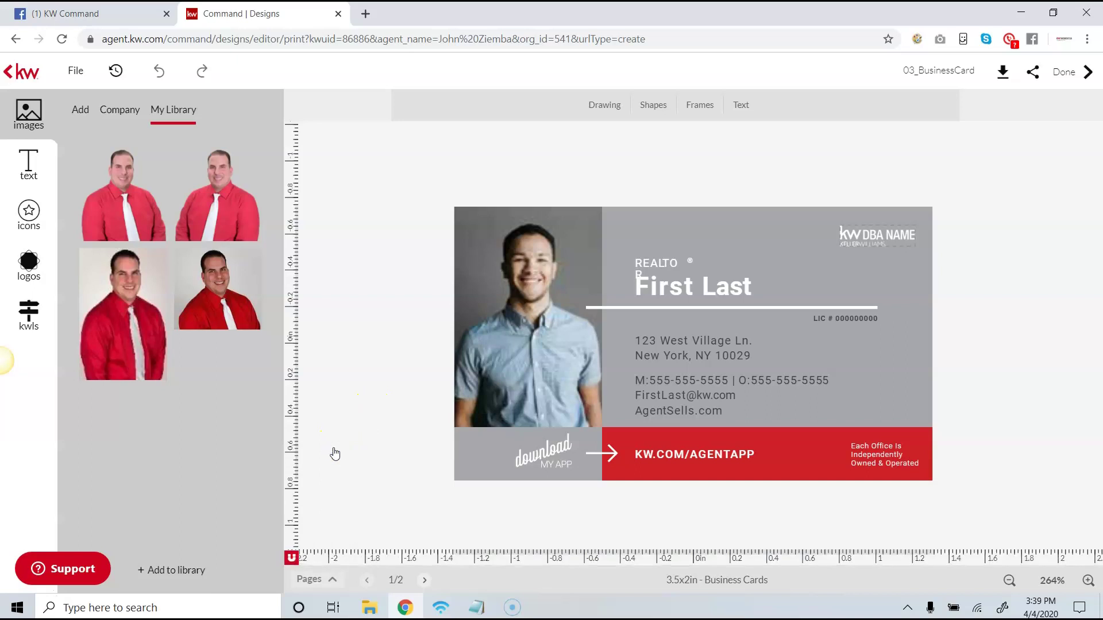
left_click(503, 466)
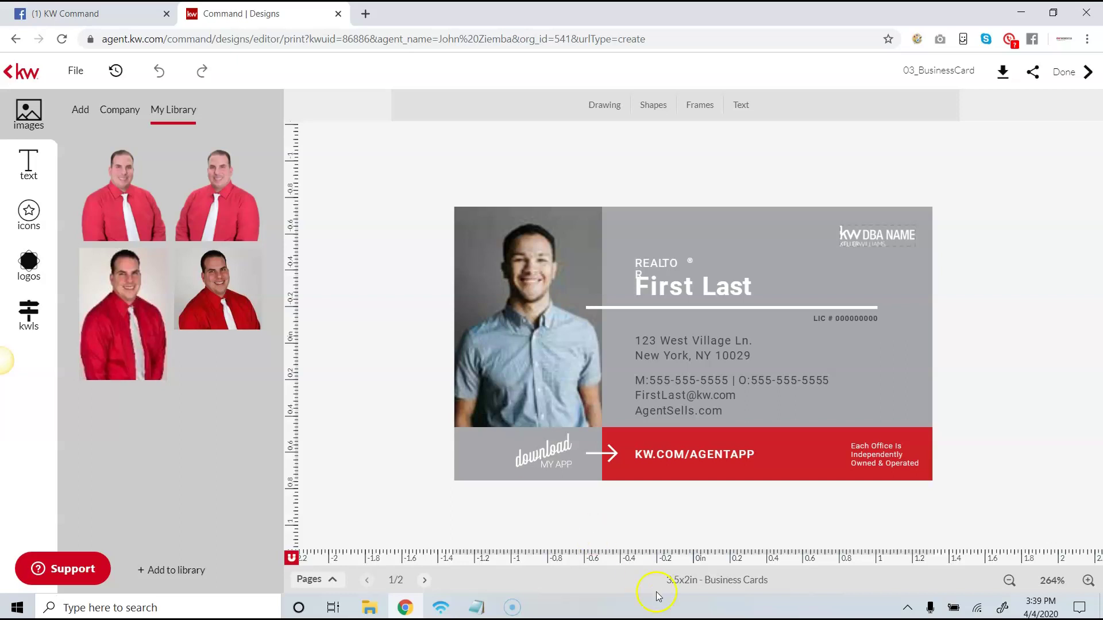
left_click(843, 319)
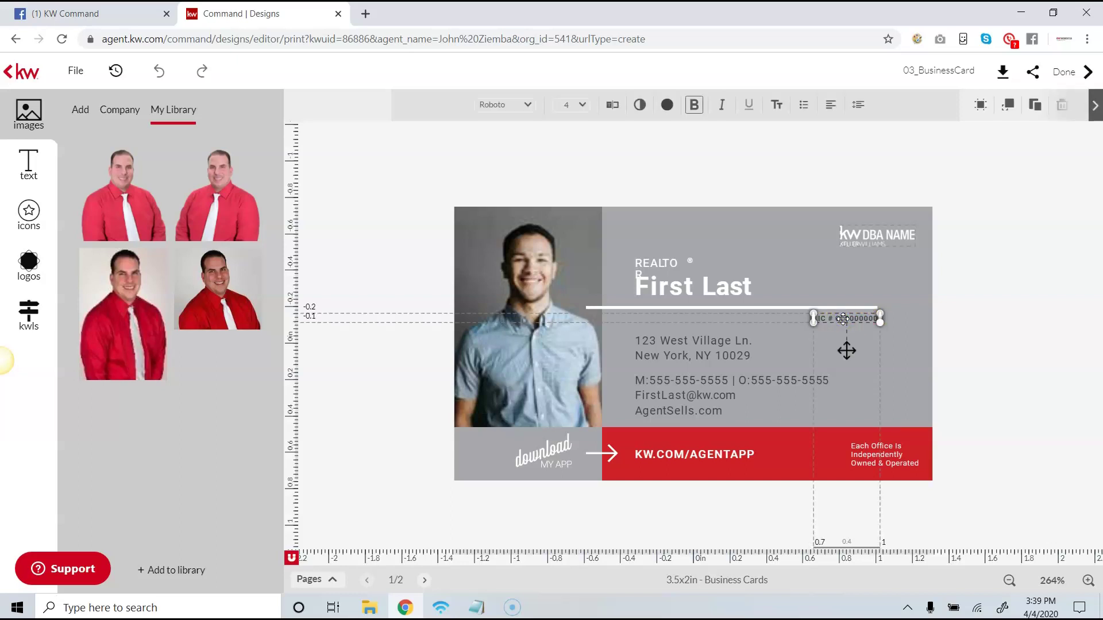
key("Delete")
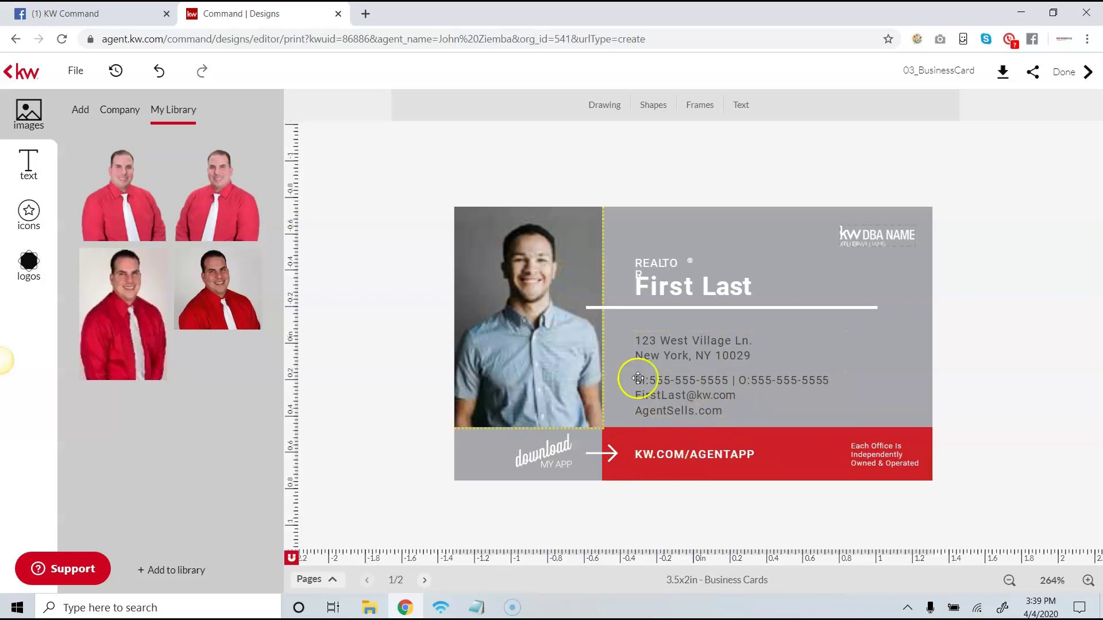
left_click(523, 282)
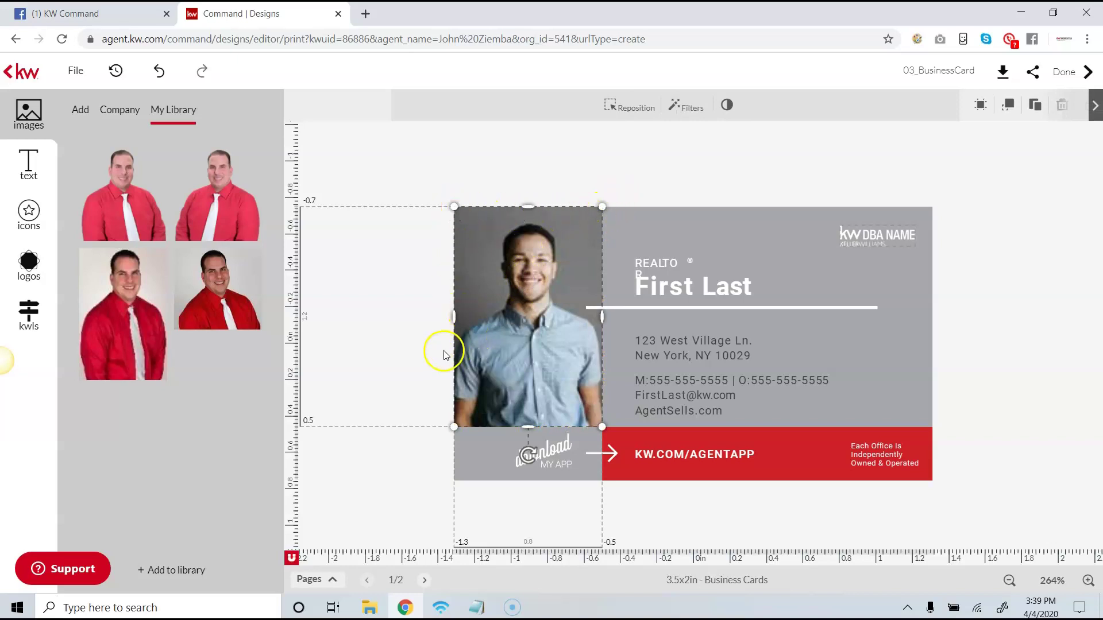
Replace the sample headshot with the agent's red-shirt photo from My Library.
mouse_move(152, 201)
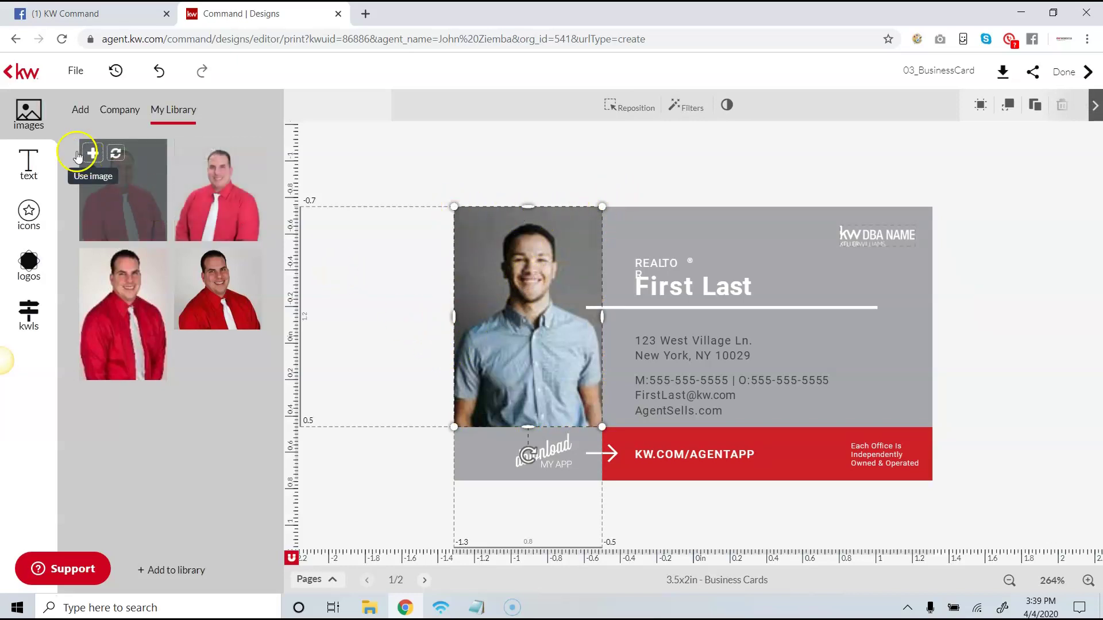
left_click(117, 157)
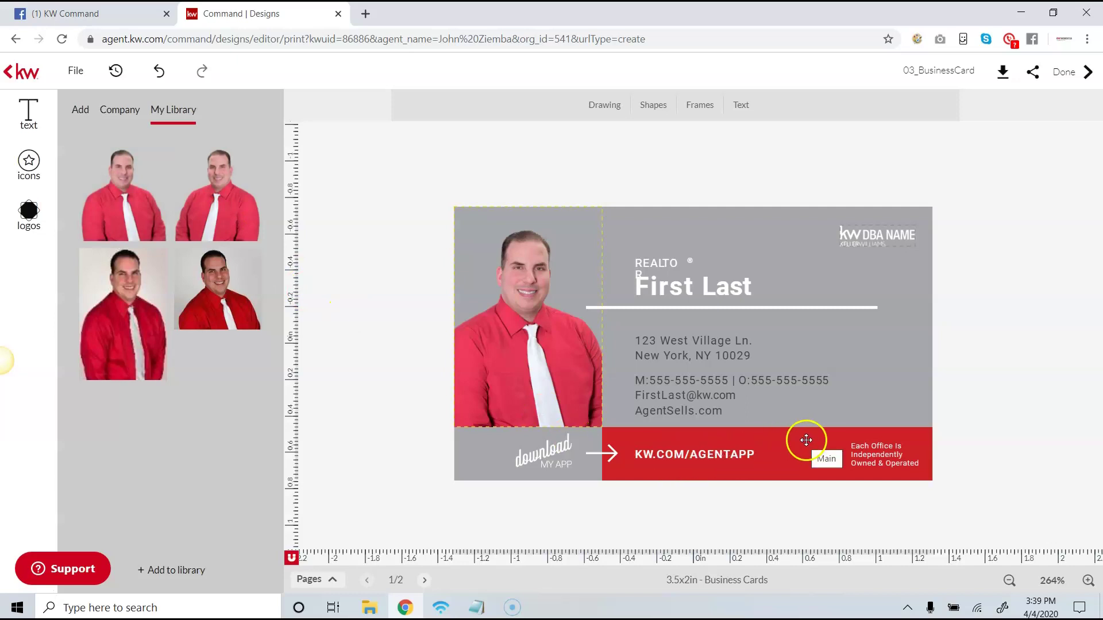
left_click(781, 441)
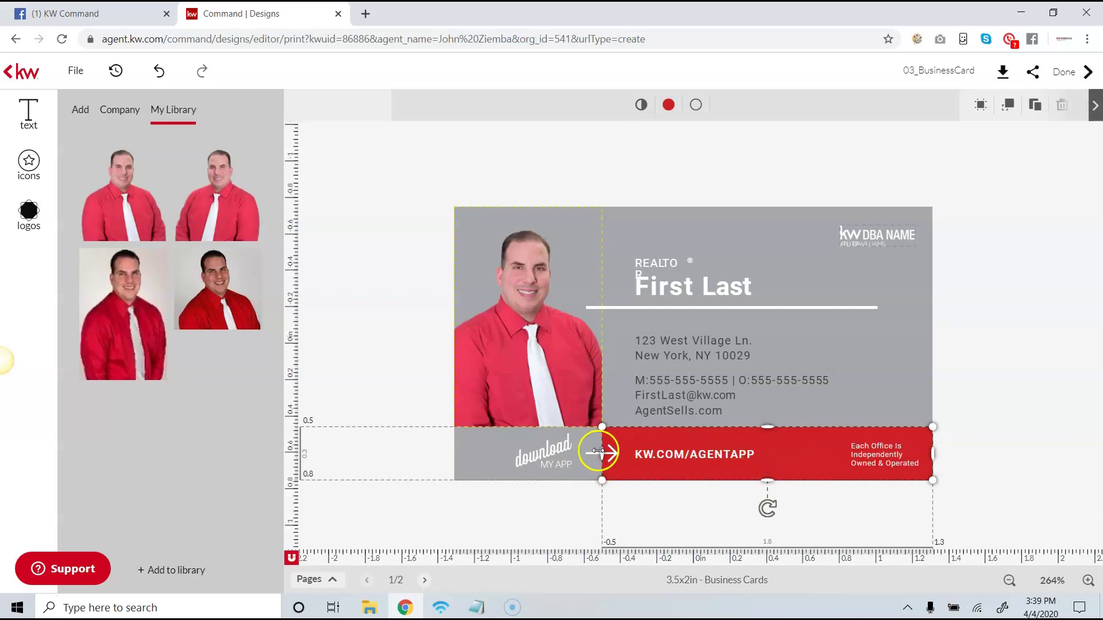
Stretch the red band left and delete the download MY APP graphic and its empty placeholder.
left_click_drag(599, 452, 449, 448)
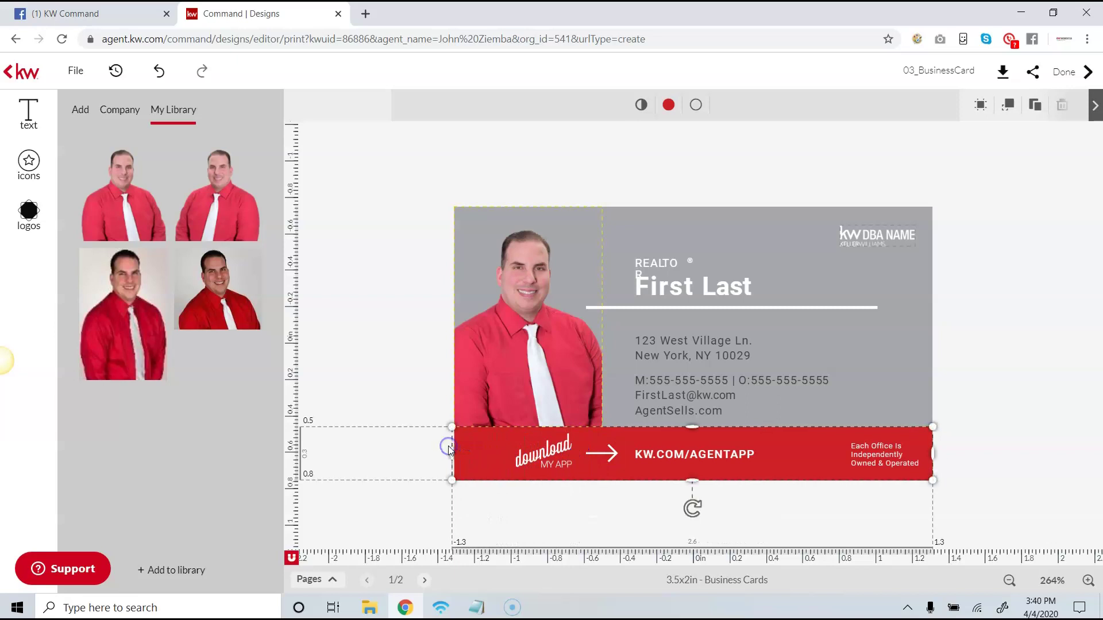
left_click(562, 448)
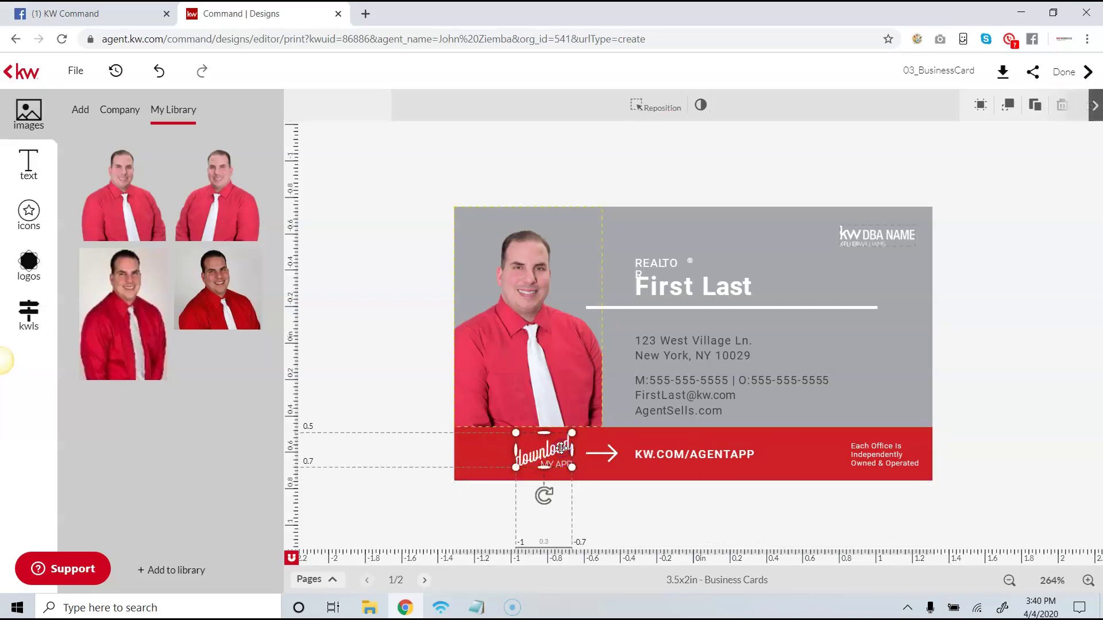
key("Delete")
left_click(561, 448)
key("Delete")
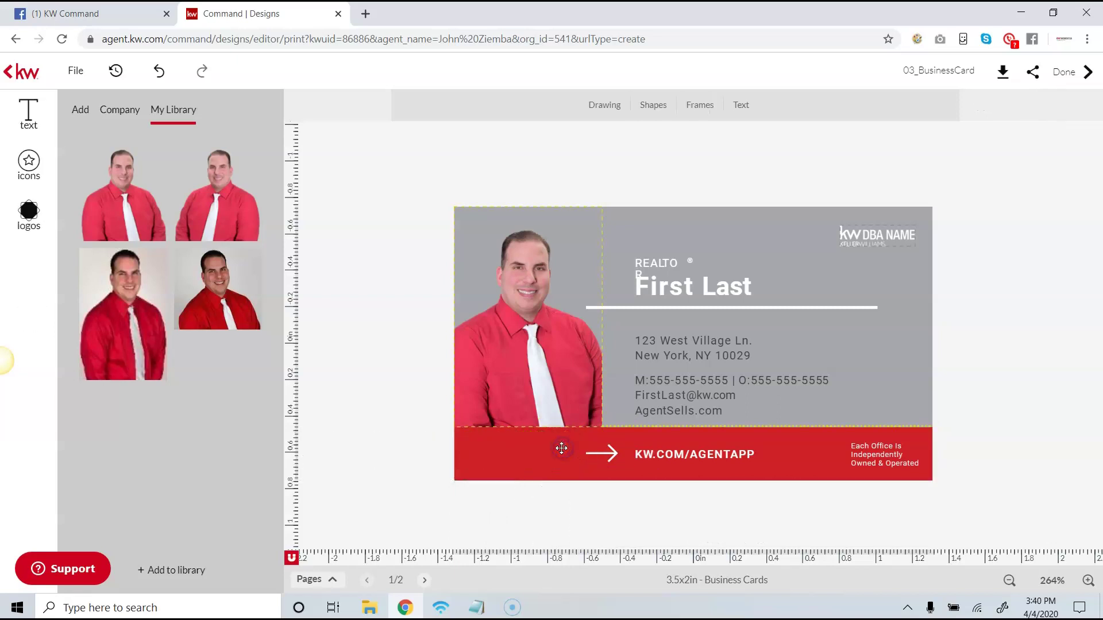
Delete the arrow graphic from the red band, leaving only KW.COM/AGENTAPP.
left_click(599, 453)
left_click(603, 454)
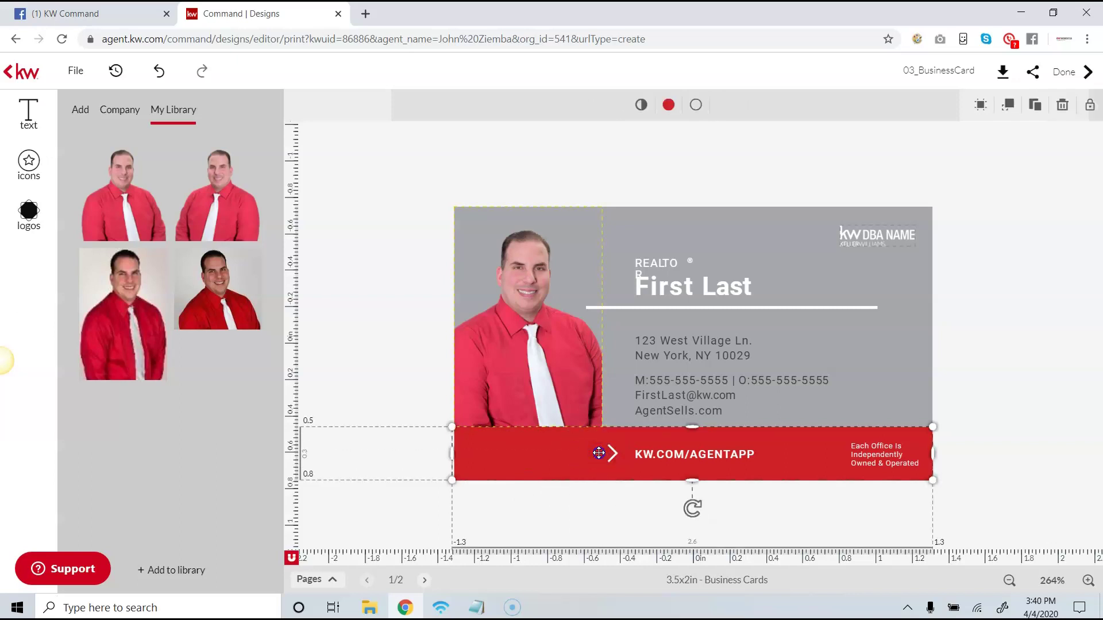
left_click(613, 454)
key("Delete")
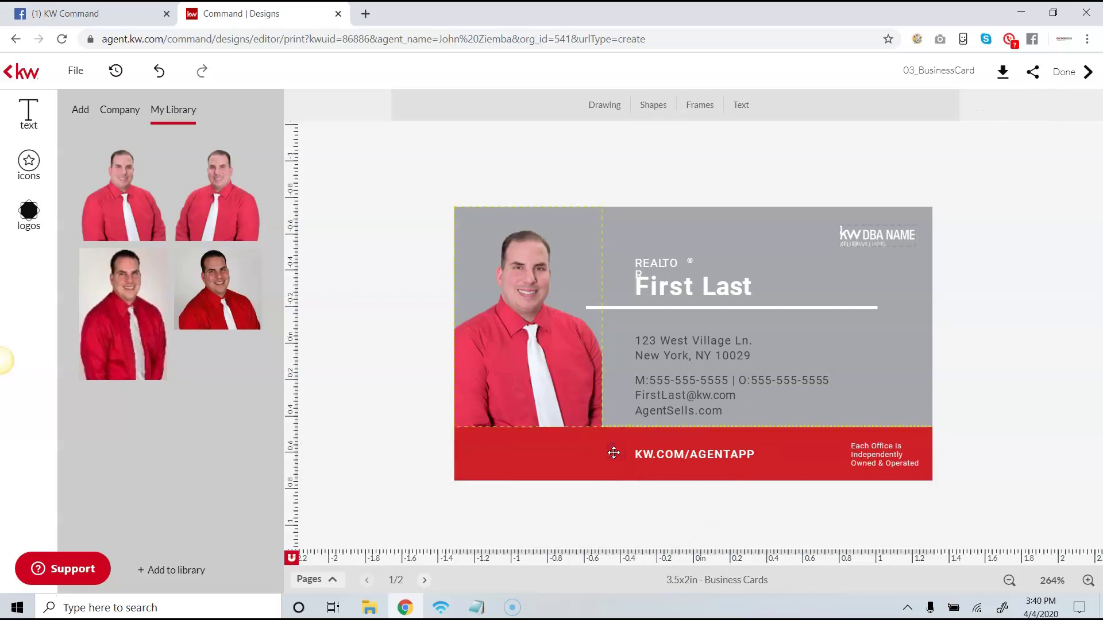
left_click(635, 453)
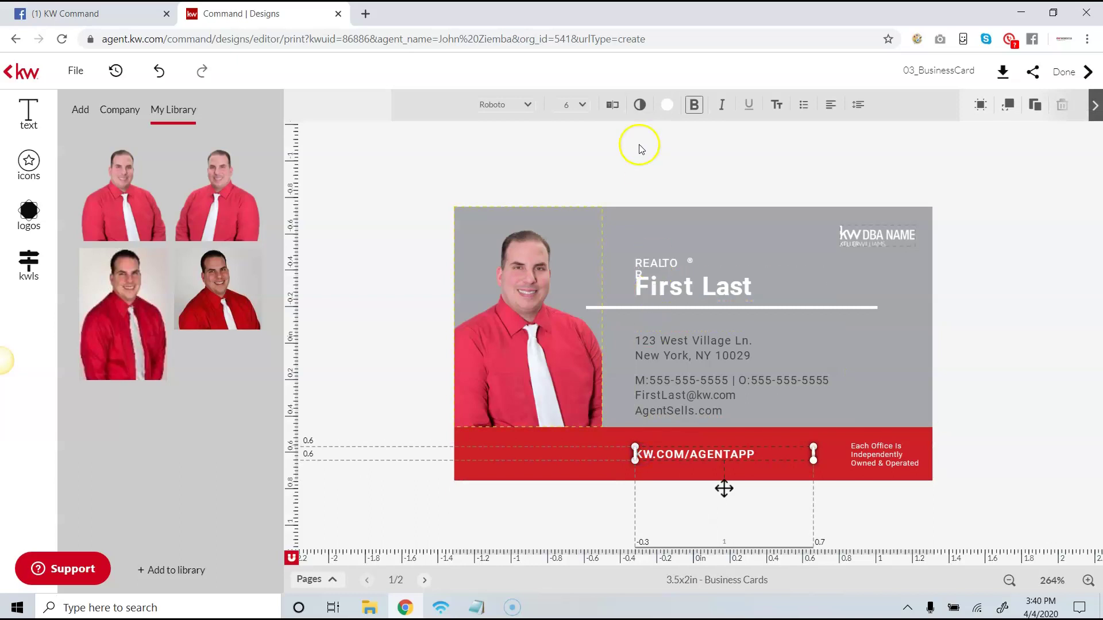
Retype the red band's KW.COM/AGENTAPP text as 'Ask Me About My App' and save.
left_click(613, 105)
left_click(604, 116)
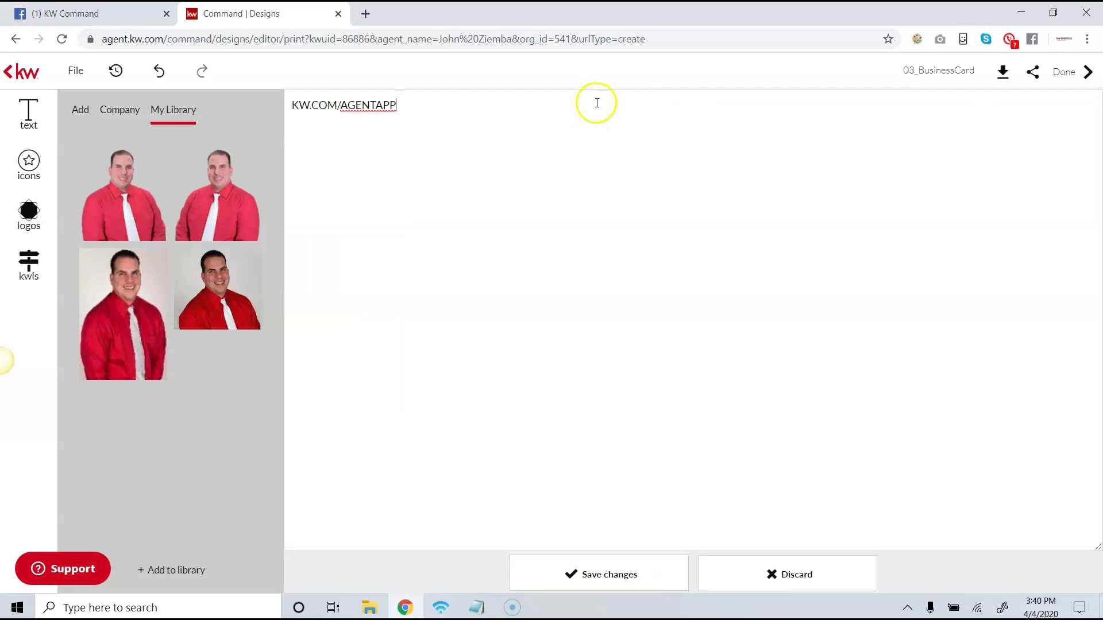
left_click(771, 571)
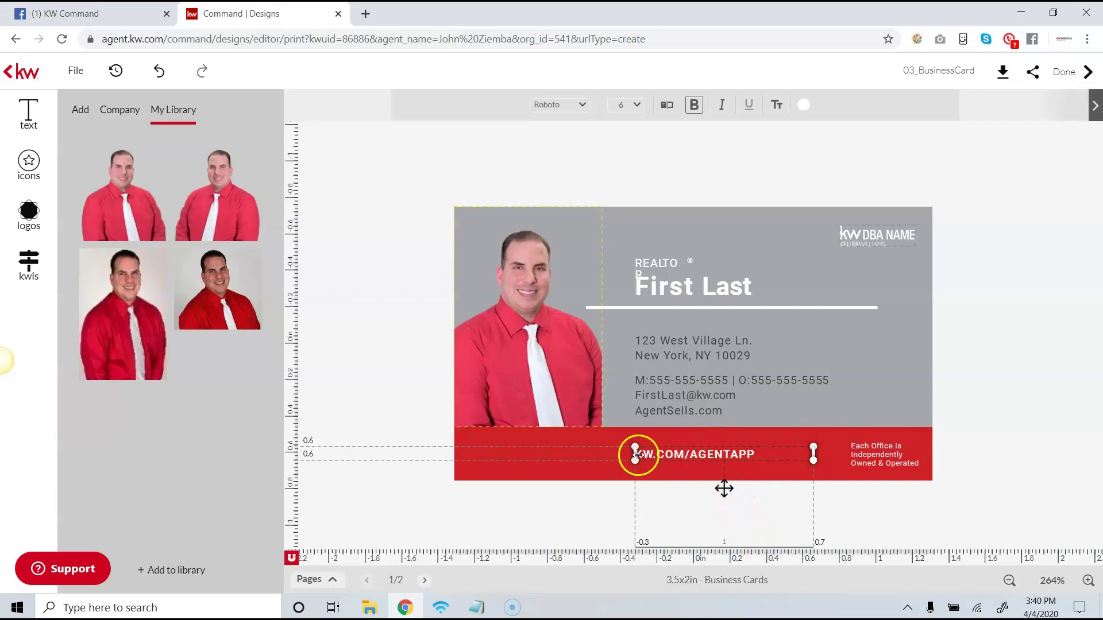
left_click(698, 455)
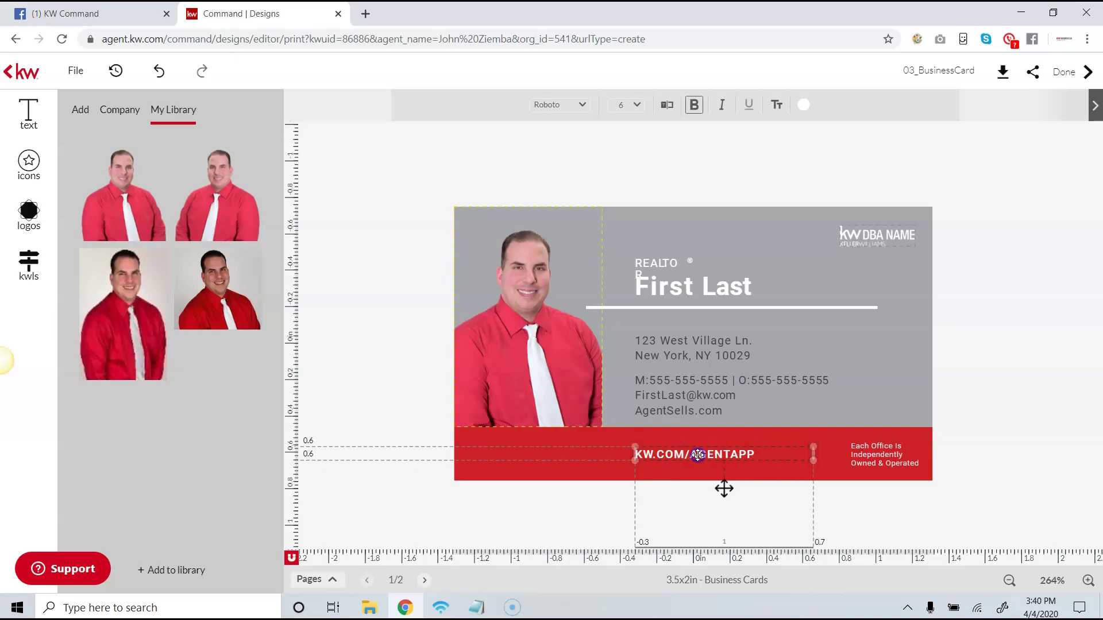
left_click(670, 107)
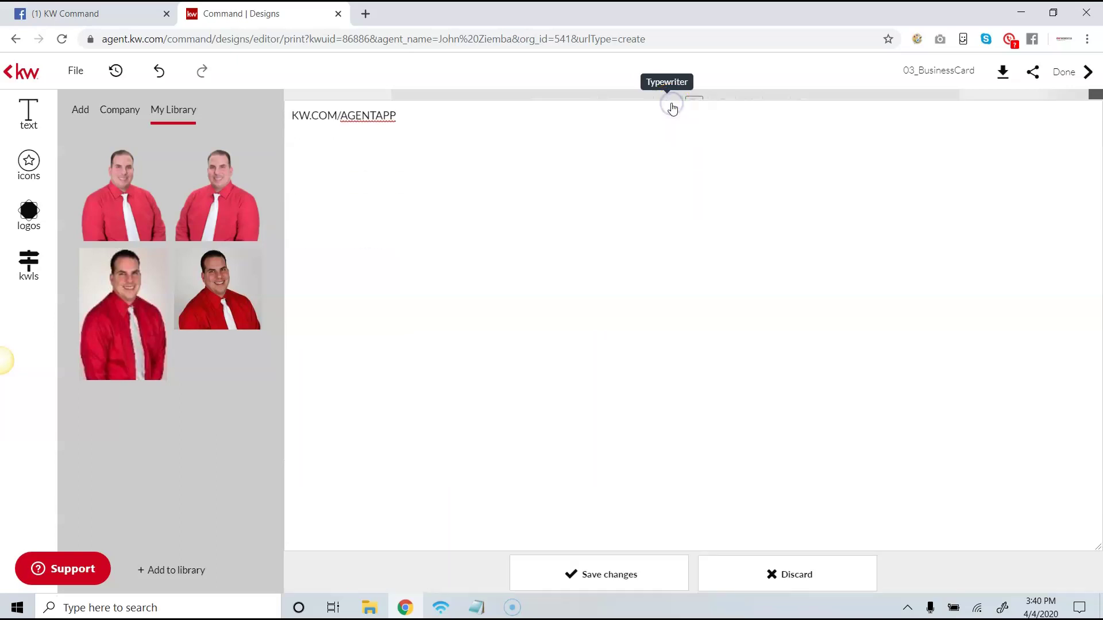
left_click_drag(405, 106, 85, 73)
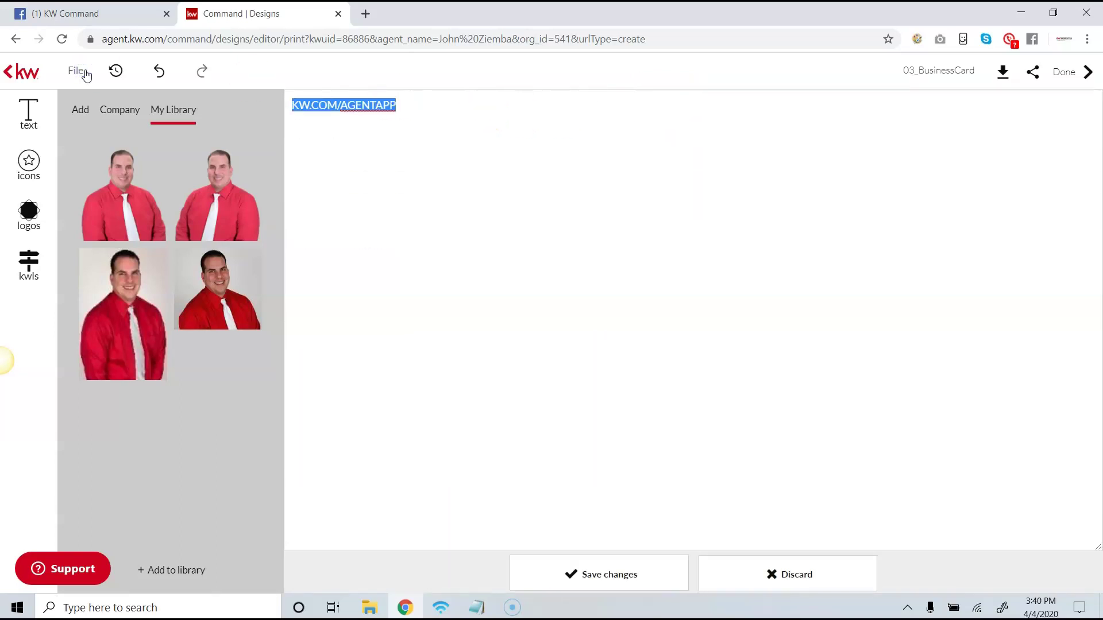
type("Ask Me About My App")
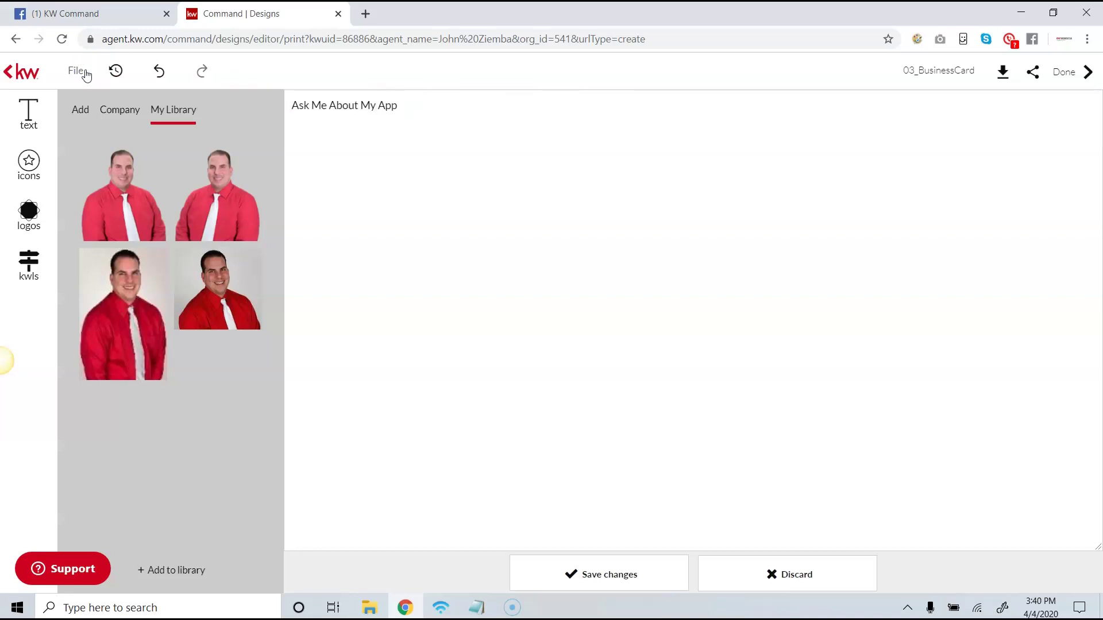
left_click(342, 451)
left_click(592, 571)
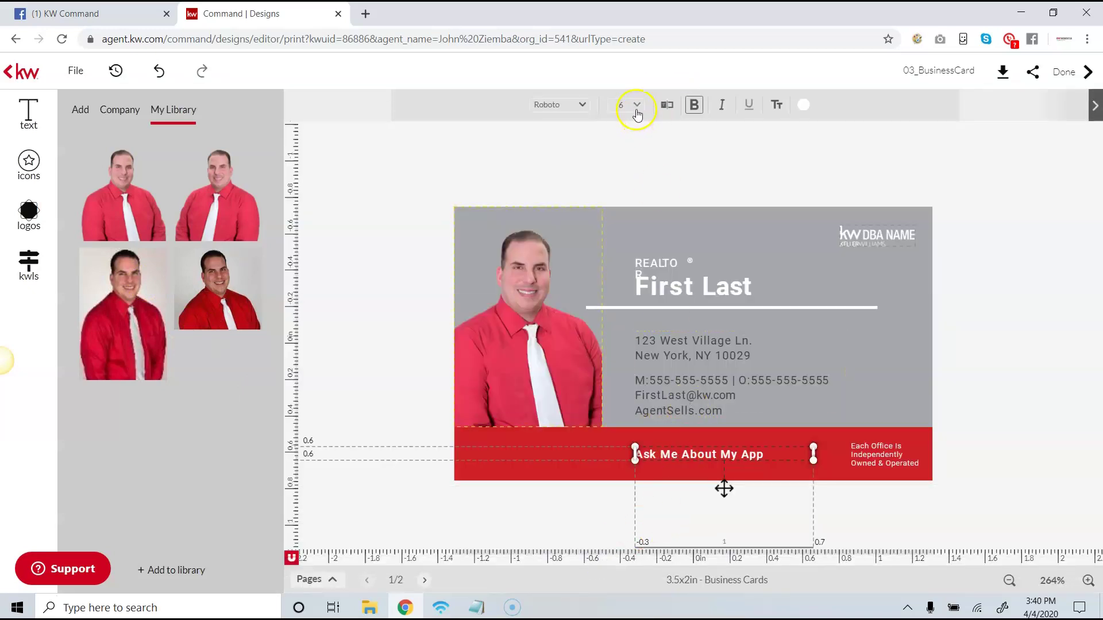
Widen the 'Ask Me About My App' text box leftward across the red band.
left_click(636, 461)
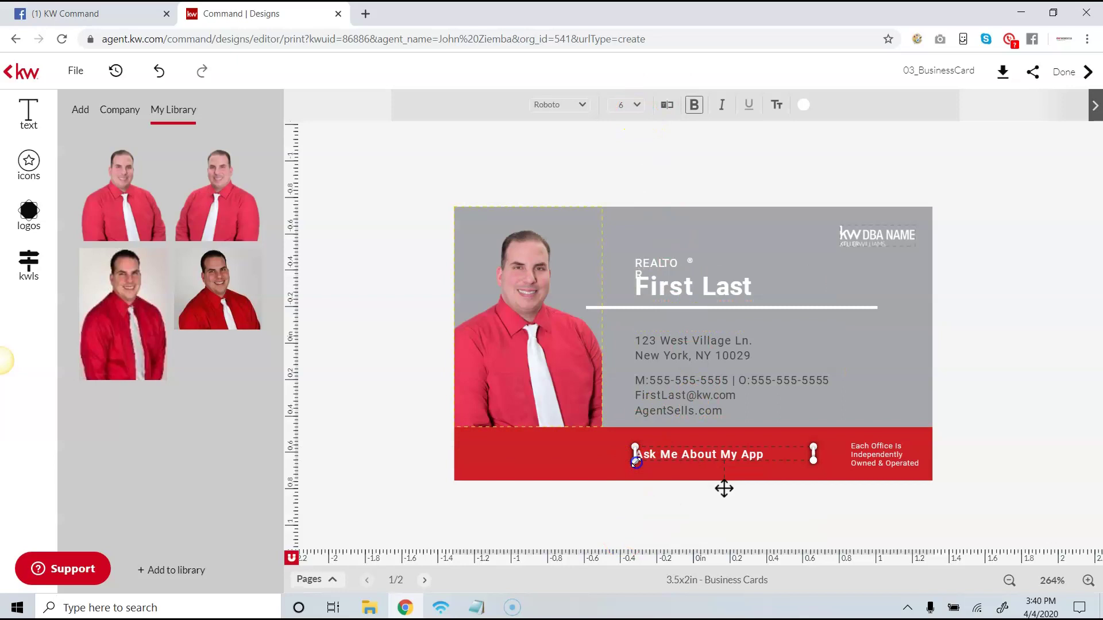
left_click_drag(636, 461, 540, 584)
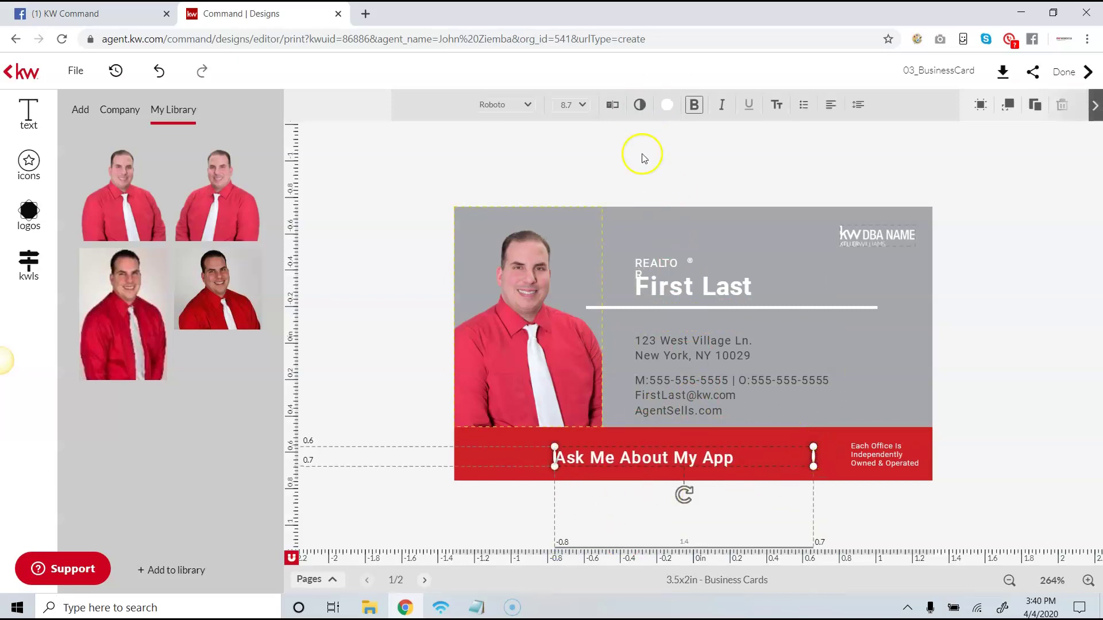
left_click(643, 158)
left_click(655, 467)
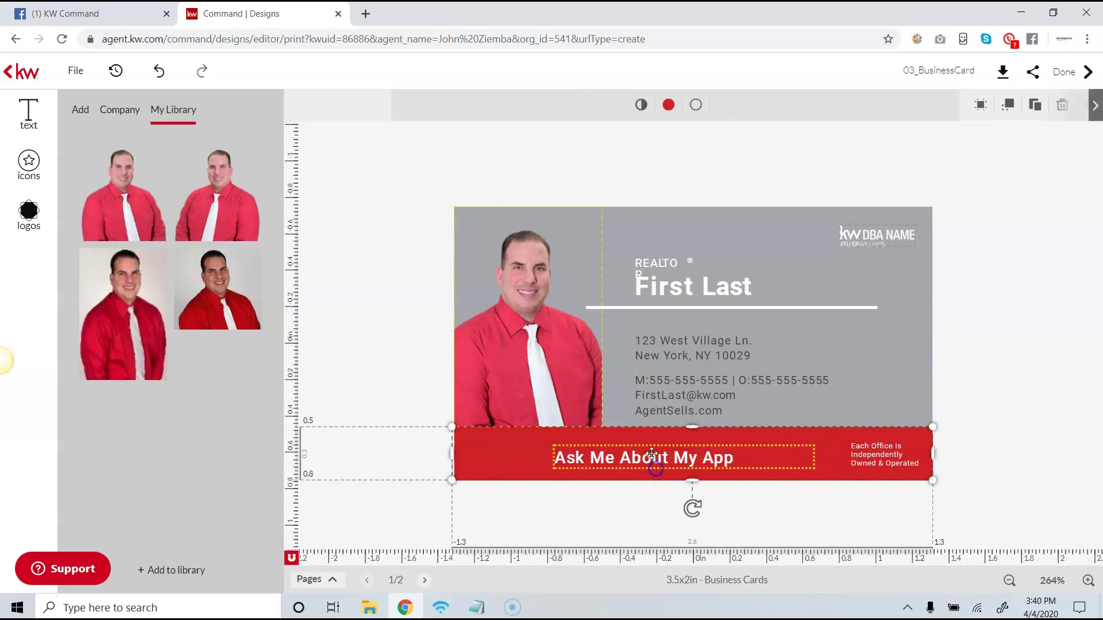
left_click(652, 455)
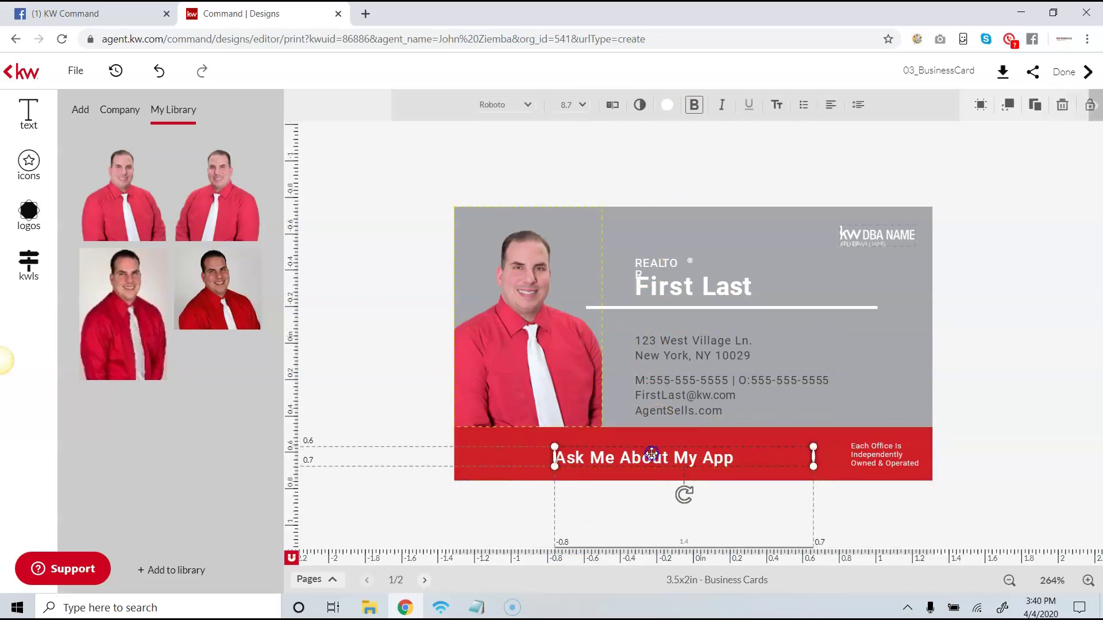
Set the banner text to 18 pt and stretch it onto the red band on one line.
left_click(583, 107)
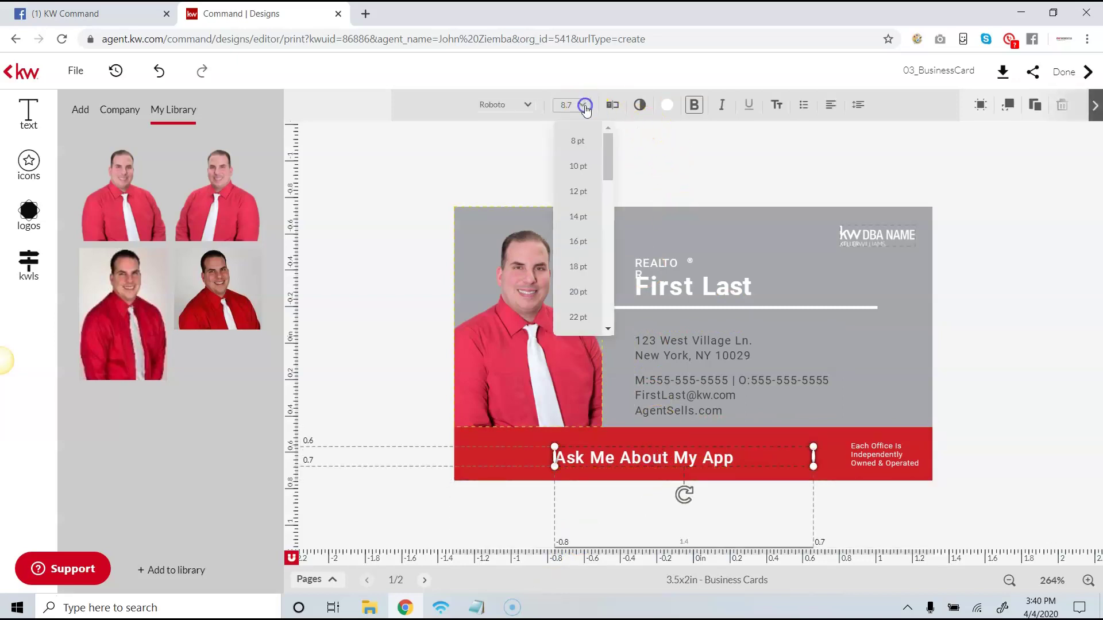
left_click(584, 264)
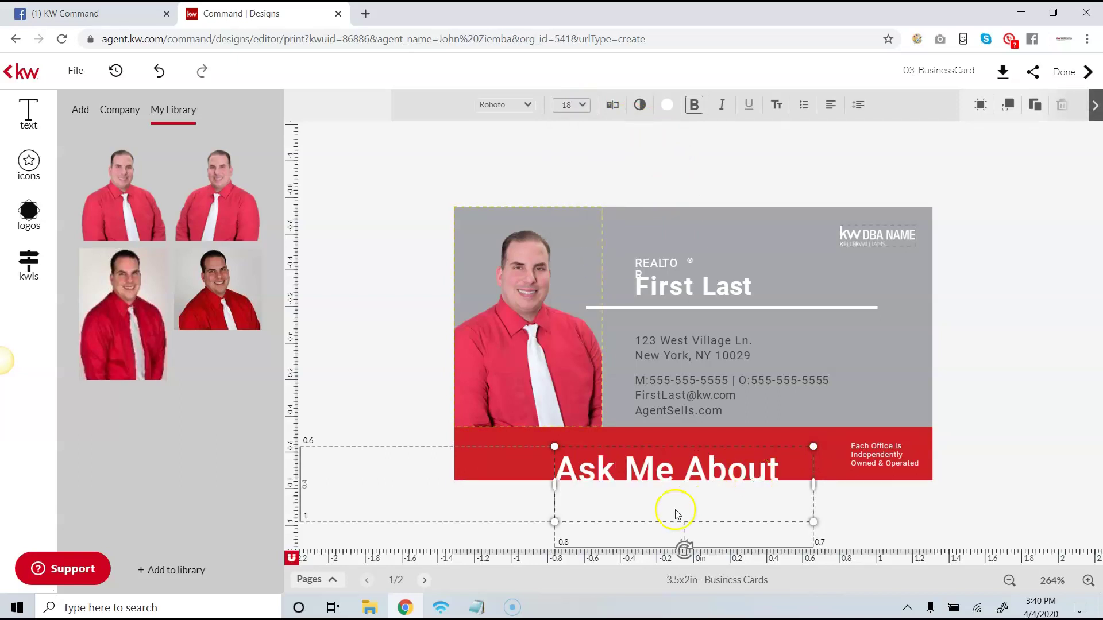
left_click_drag(553, 480, 398, 463)
left_click_drag(505, 458, 581, 441)
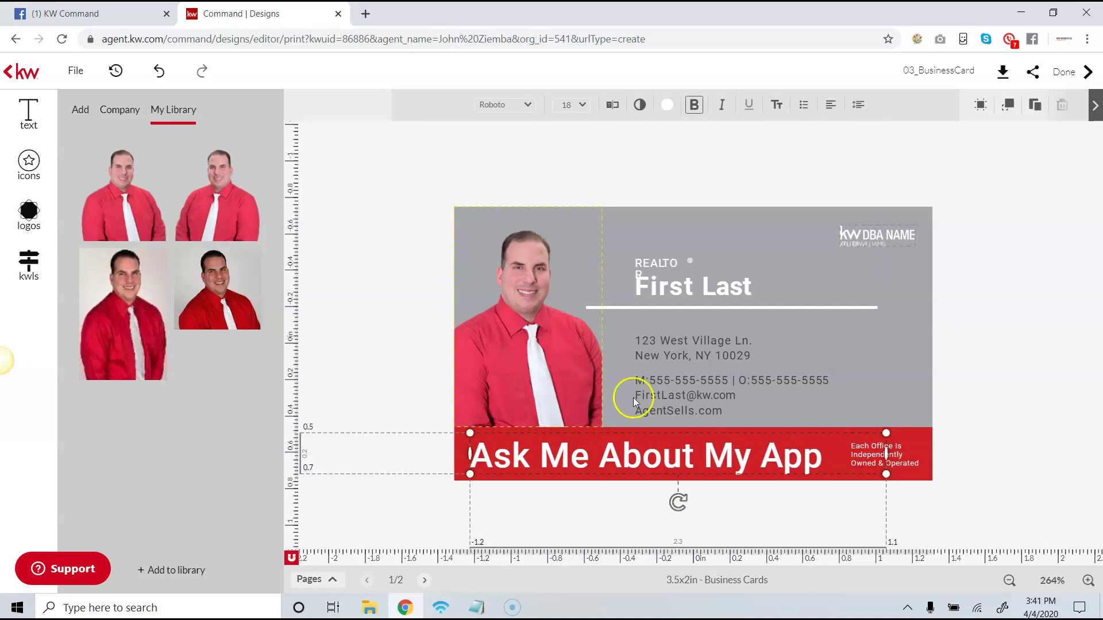
left_click(883, 237)
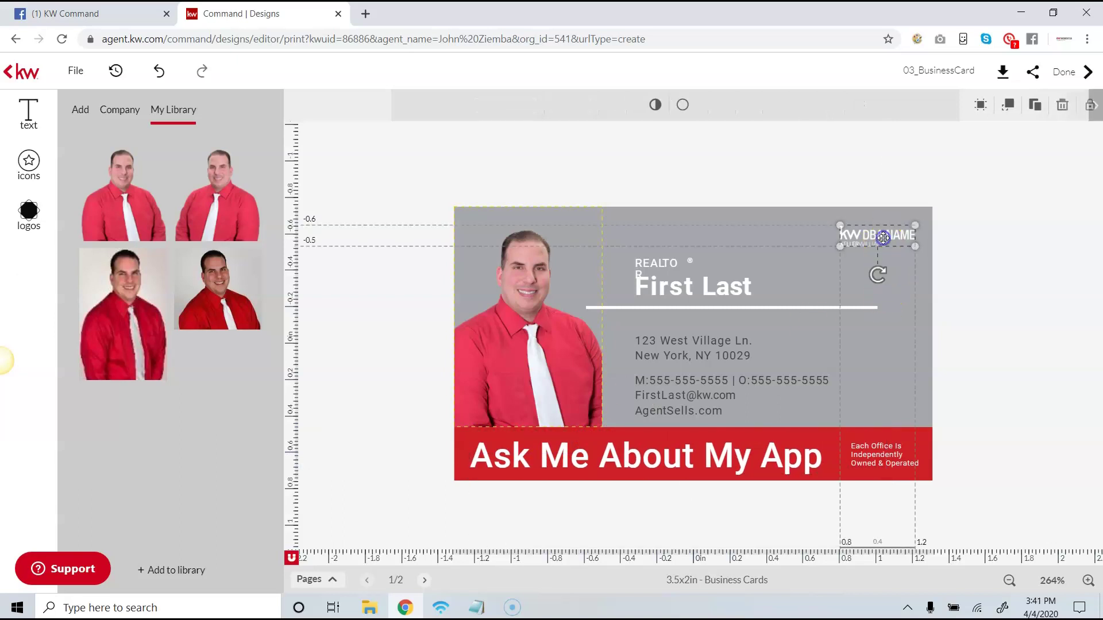
Swap the KW DBA NAME placeholder for the white KW Momentum logo, enlarged at top right.
left_click(30, 214)
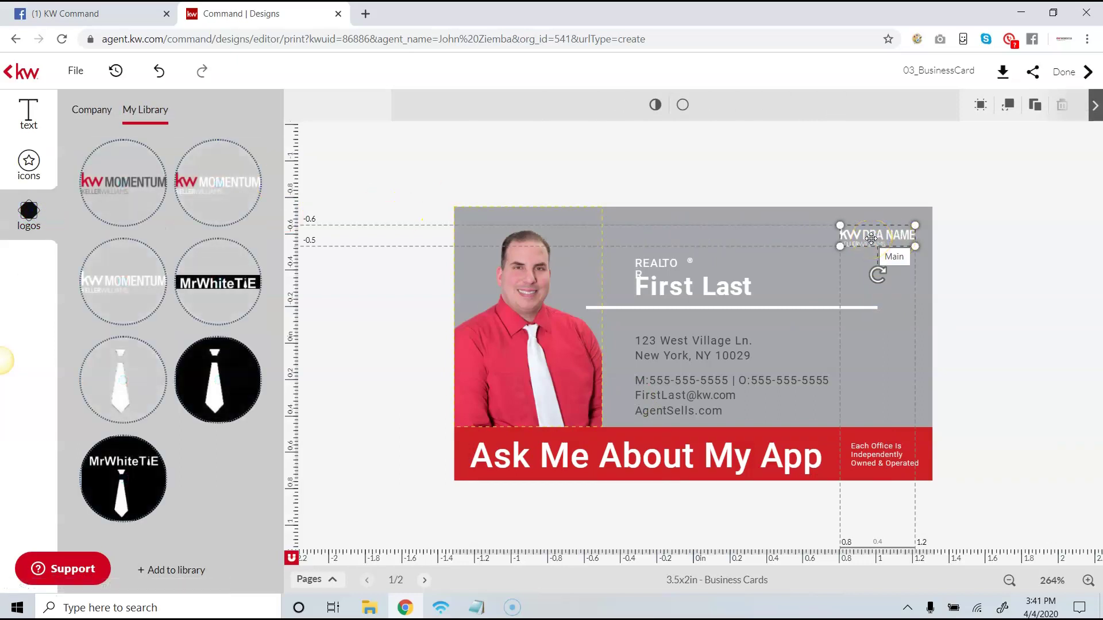
left_click(871, 238)
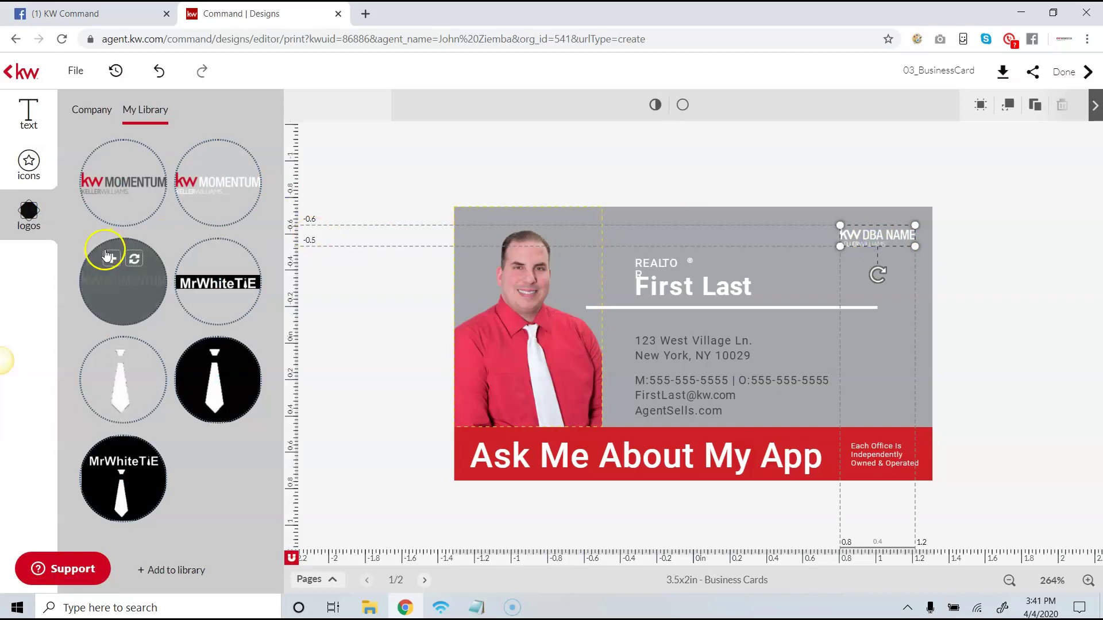
left_click(134, 259)
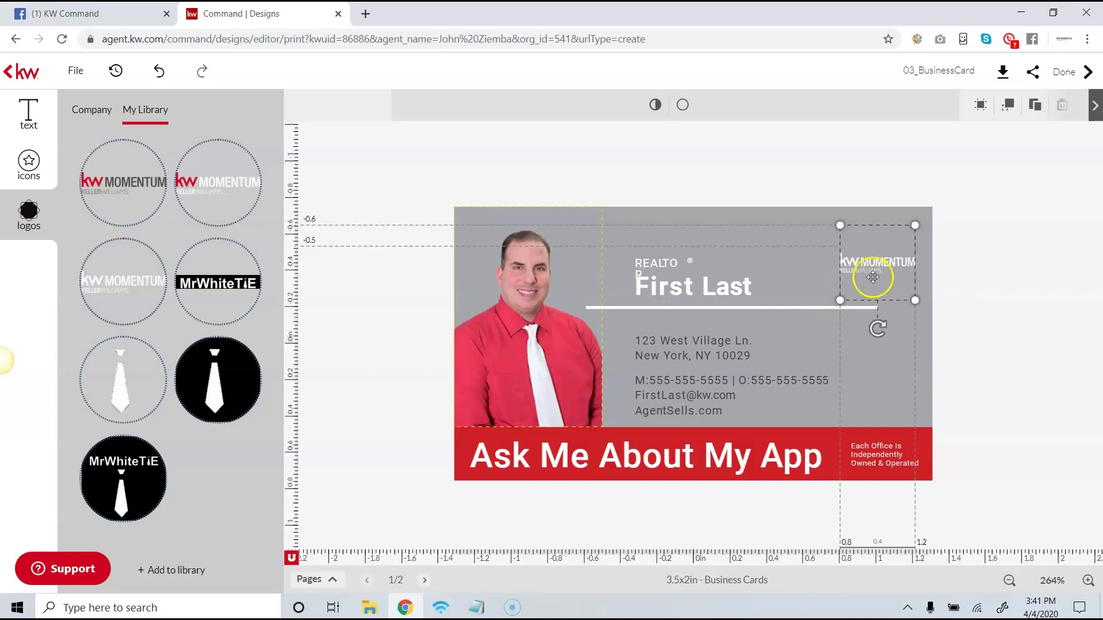
left_click_drag(839, 224, 758, 167)
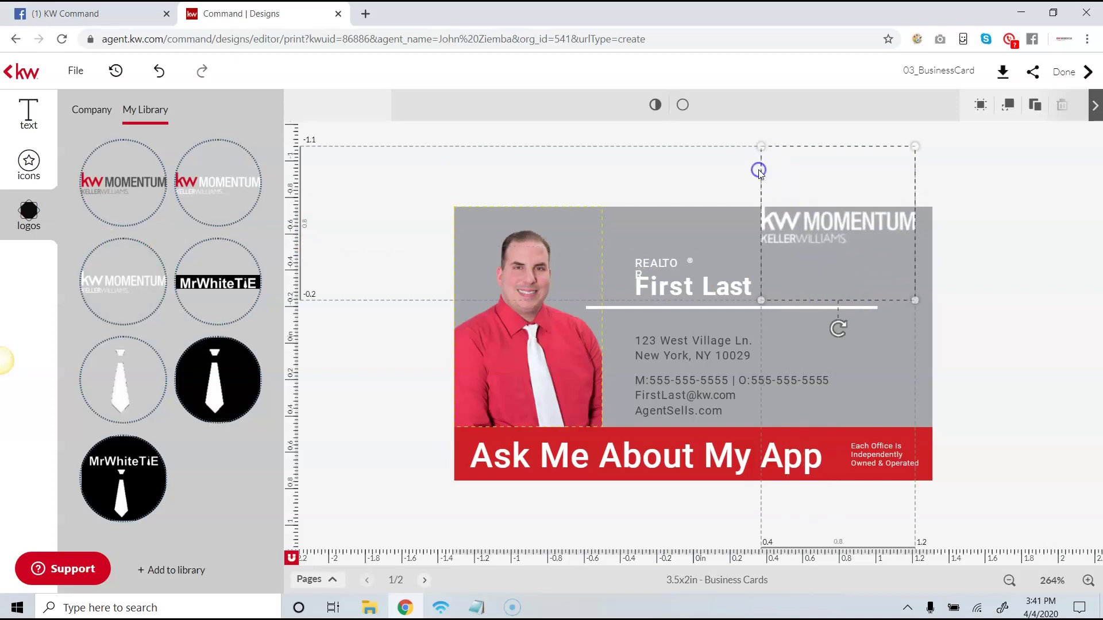
left_click_drag(850, 248, 852, 262)
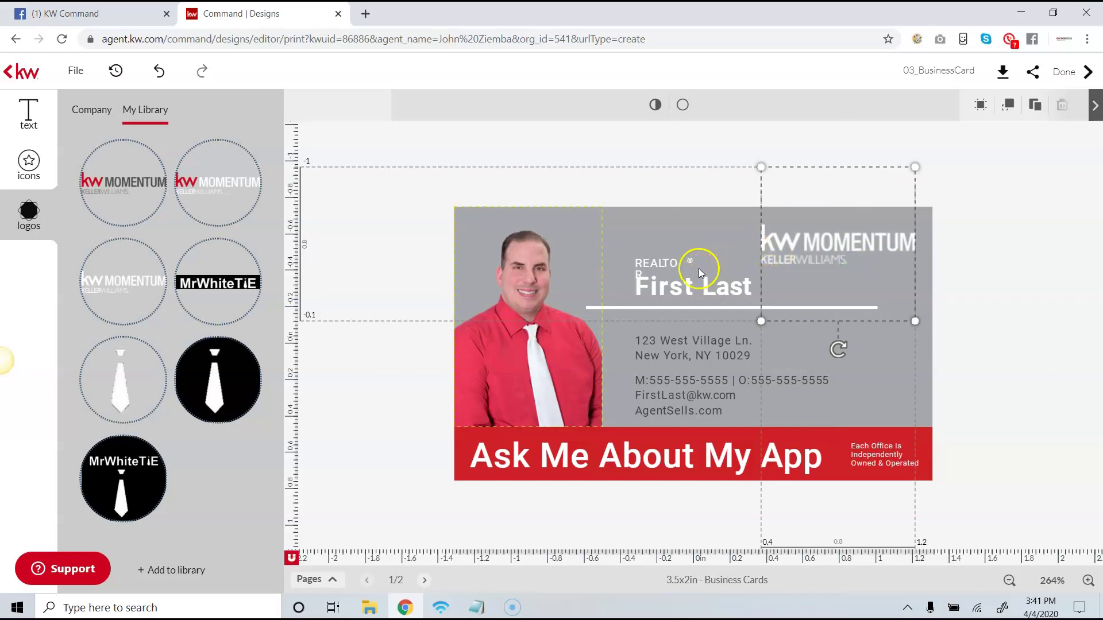
left_click(669, 263)
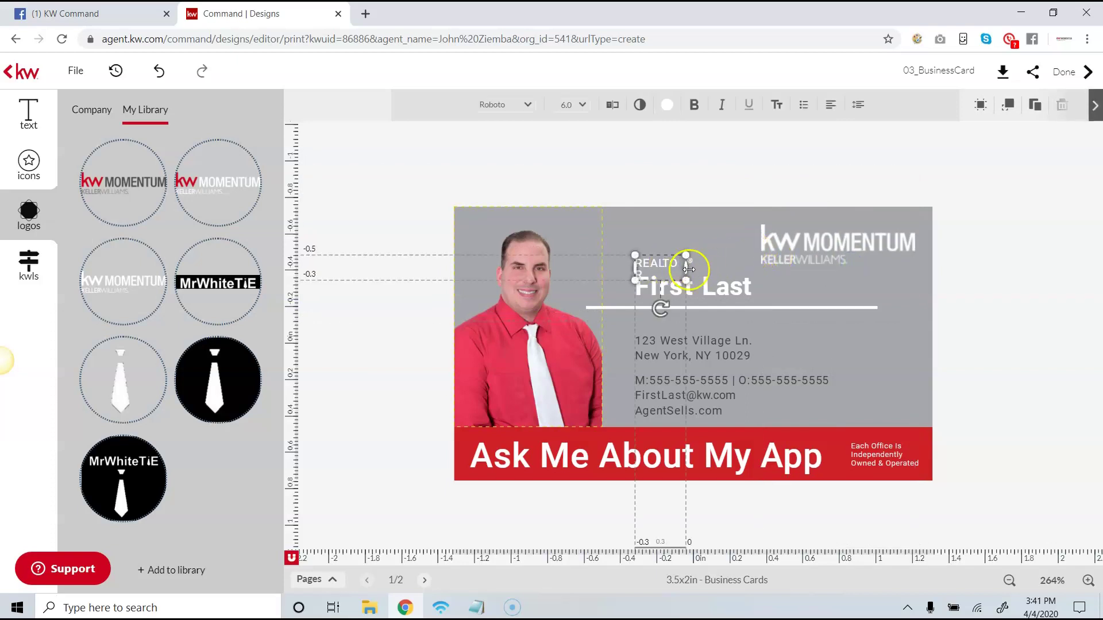
Widen the REALTOR® box and replace 'First Last' with the agent's full name.
mouse_move(689, 269)
left_mouse_down()
mouse_move(702, 266)
mouse_move(672, 259)
left_mouse_up()
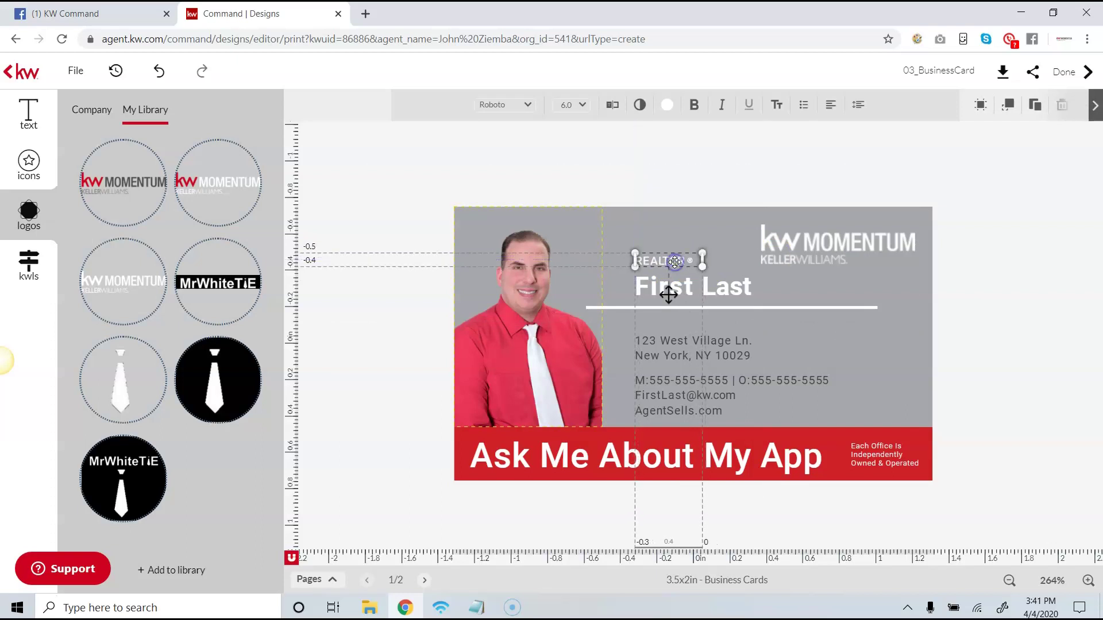
left_click(666, 290)
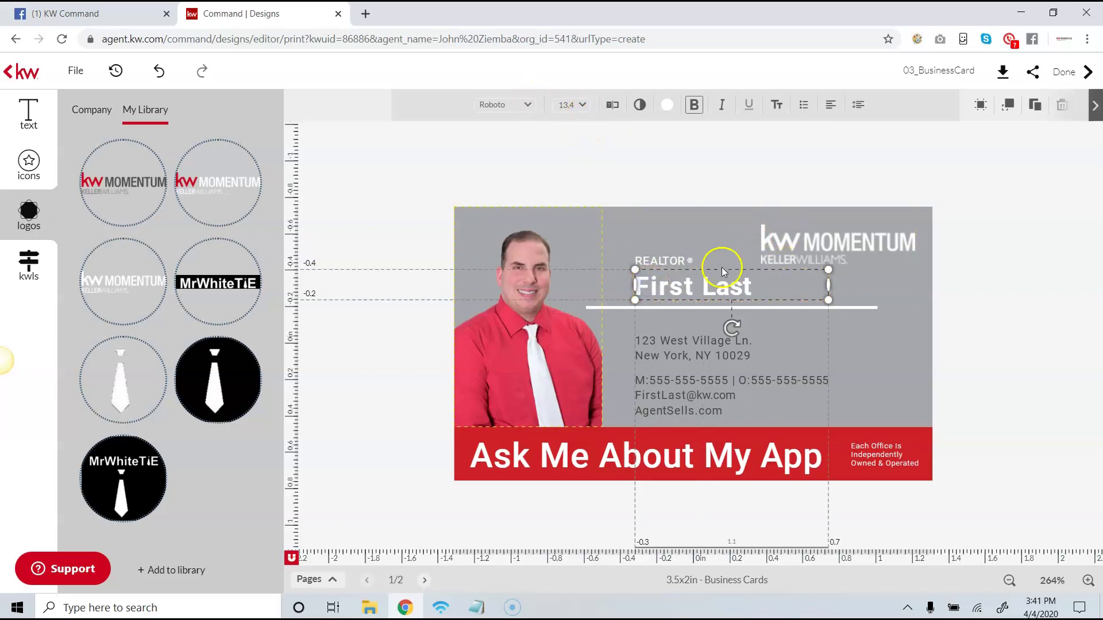
left_click(617, 112)
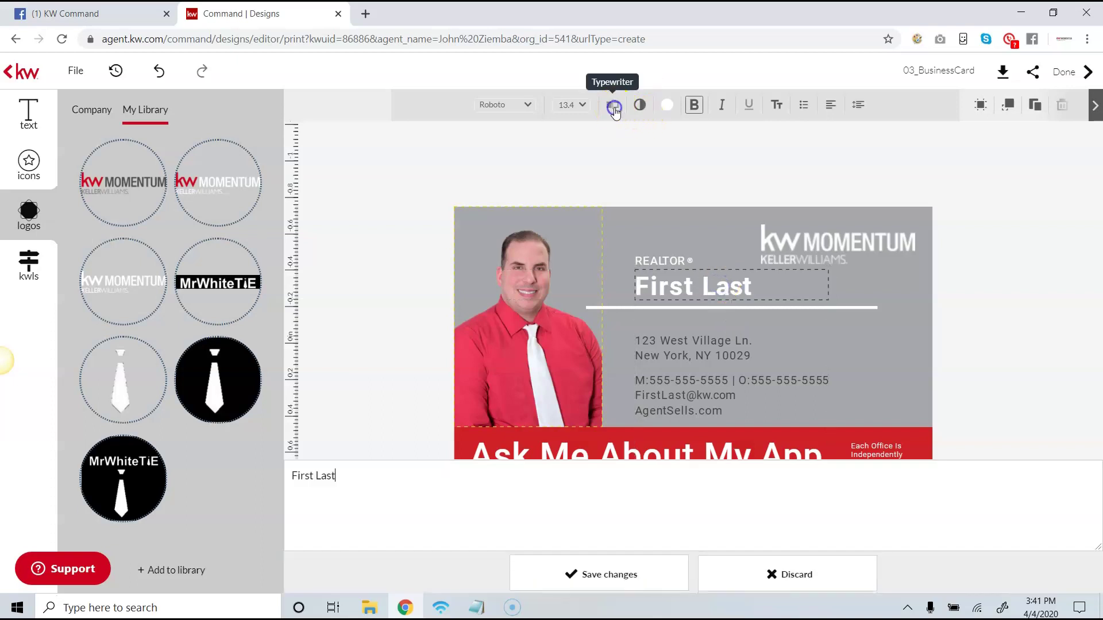
triple_click(319, 105)
type("John Ziemba")
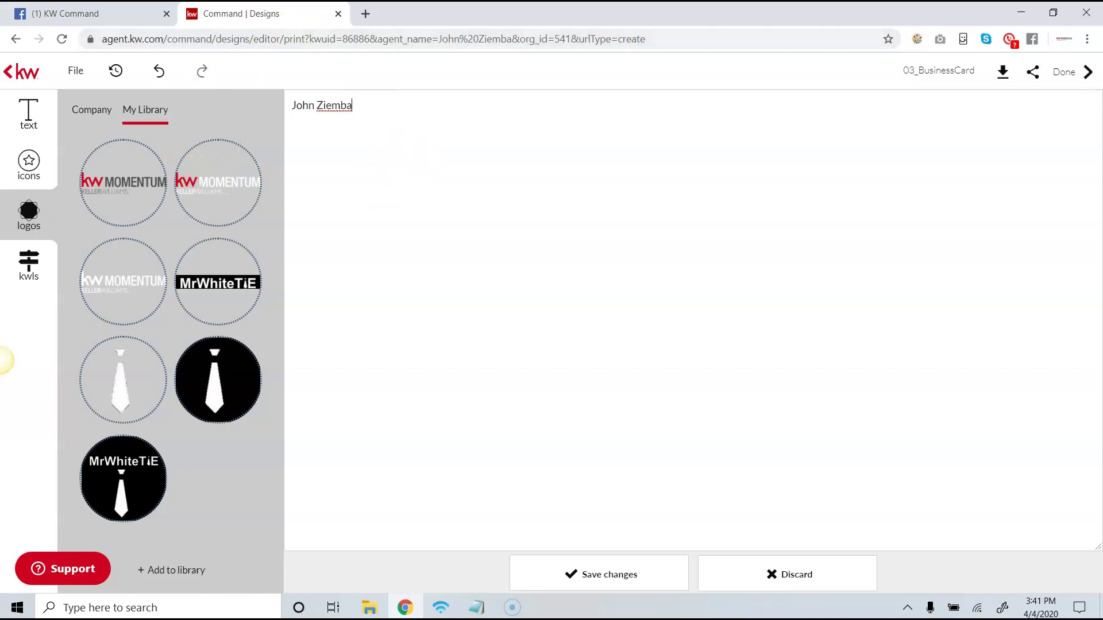
left_click(615, 565)
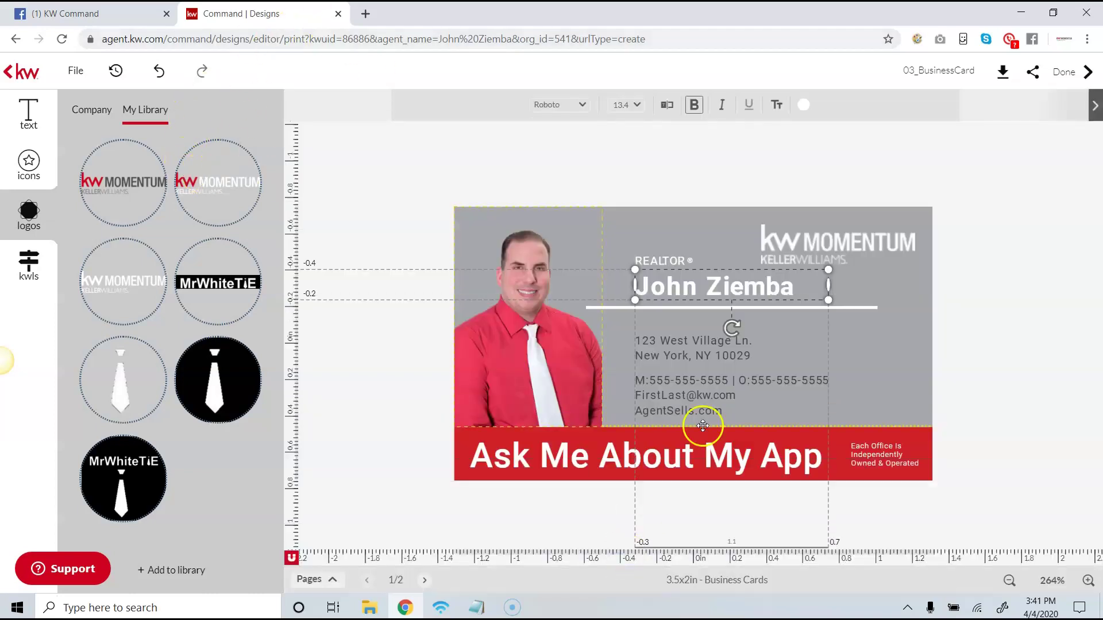
Replace the address block text with the agent's phone number and e-mail on two lines, and save.
left_click(678, 370)
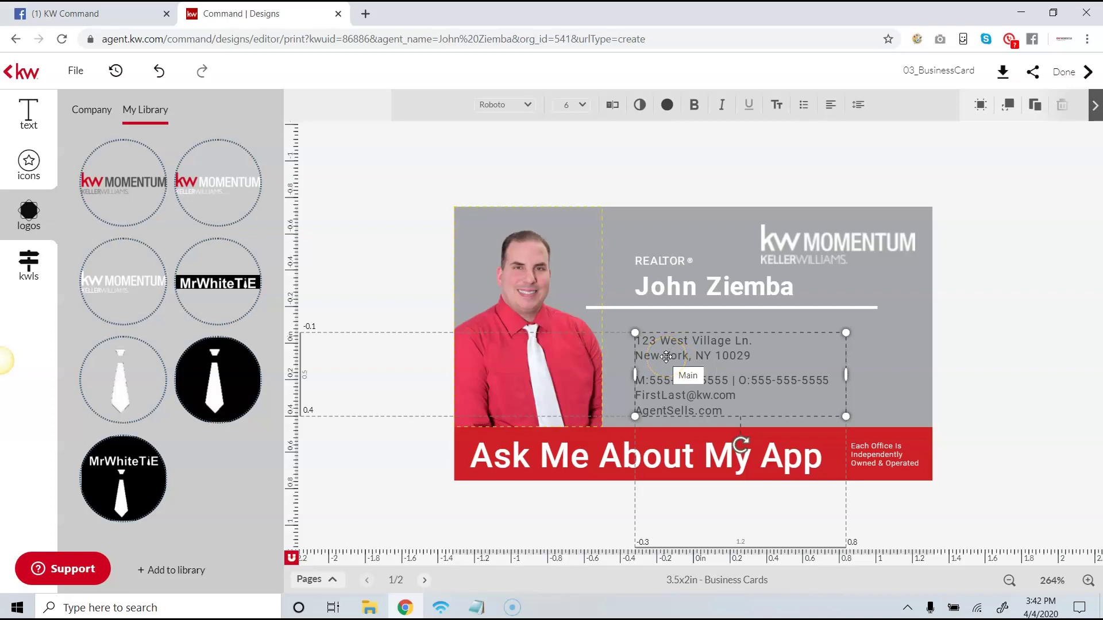
left_click(687, 371)
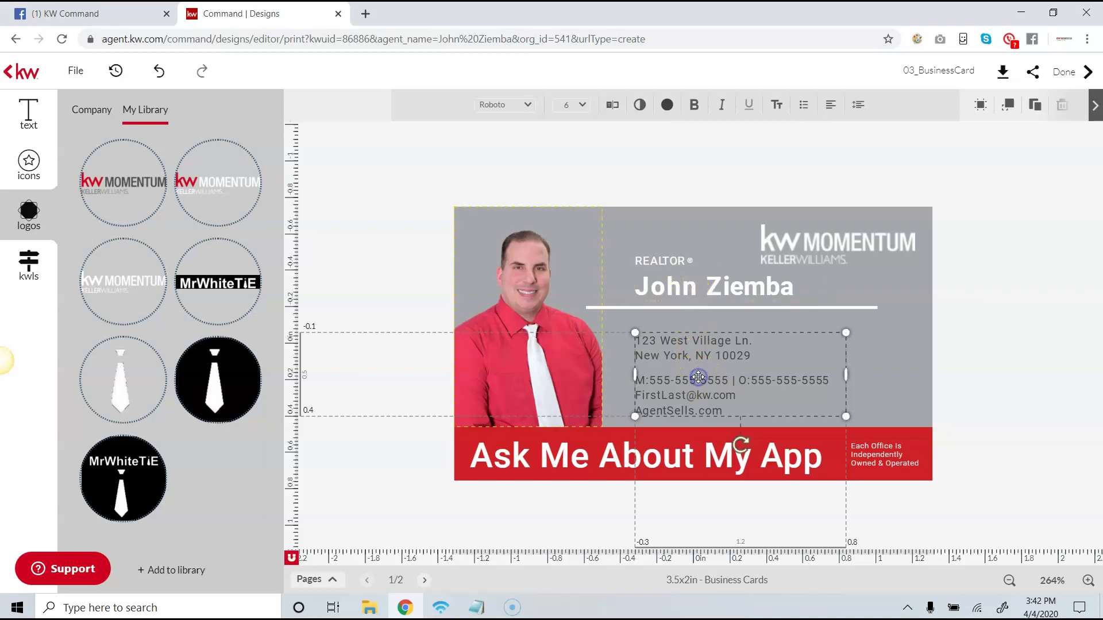
left_click(613, 104)
left_click(494, 228)
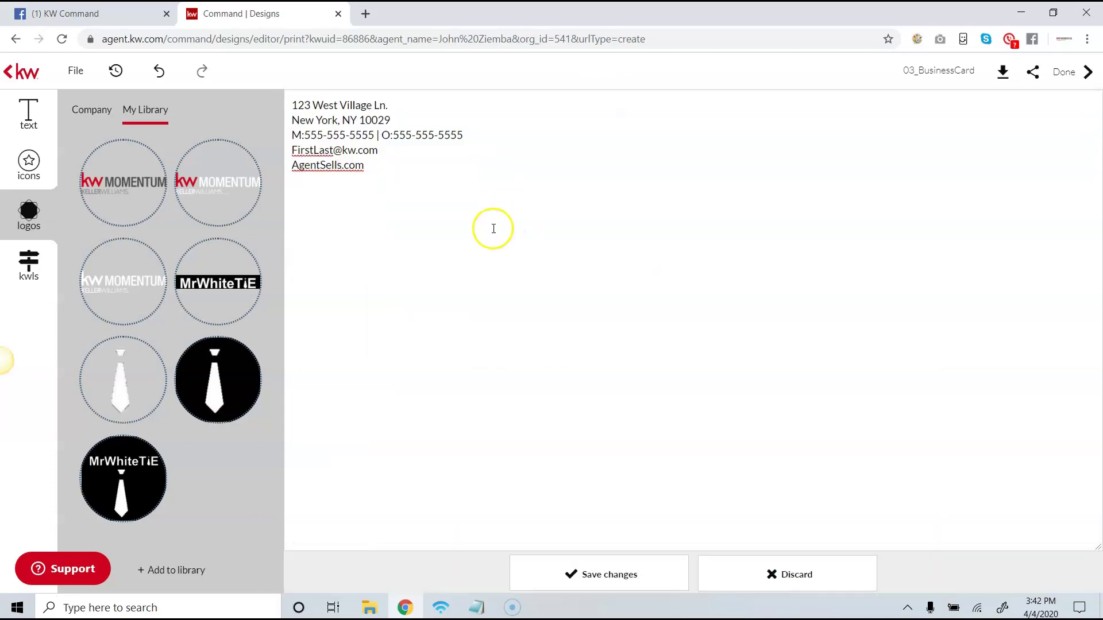
key("ctrl+a")
type("Joh")
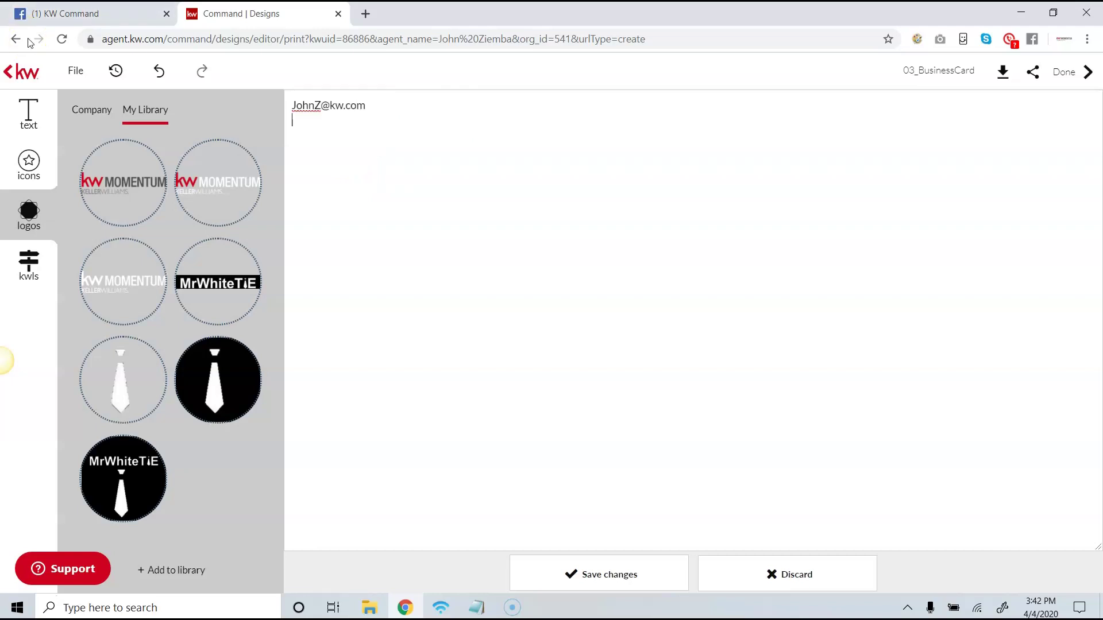
key("Return")
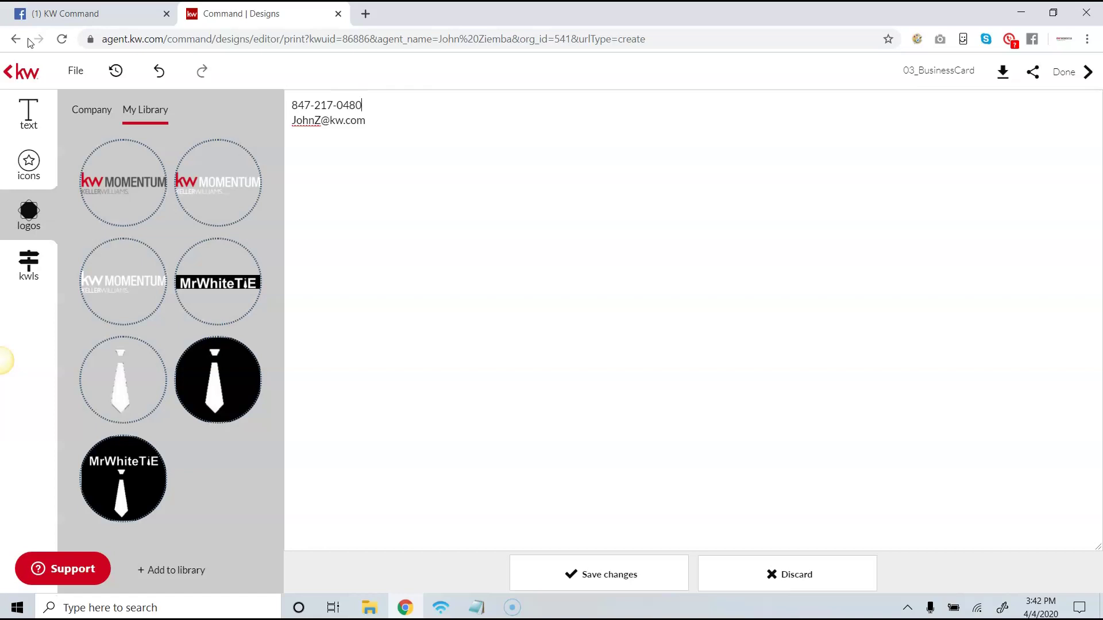
left_click(571, 573)
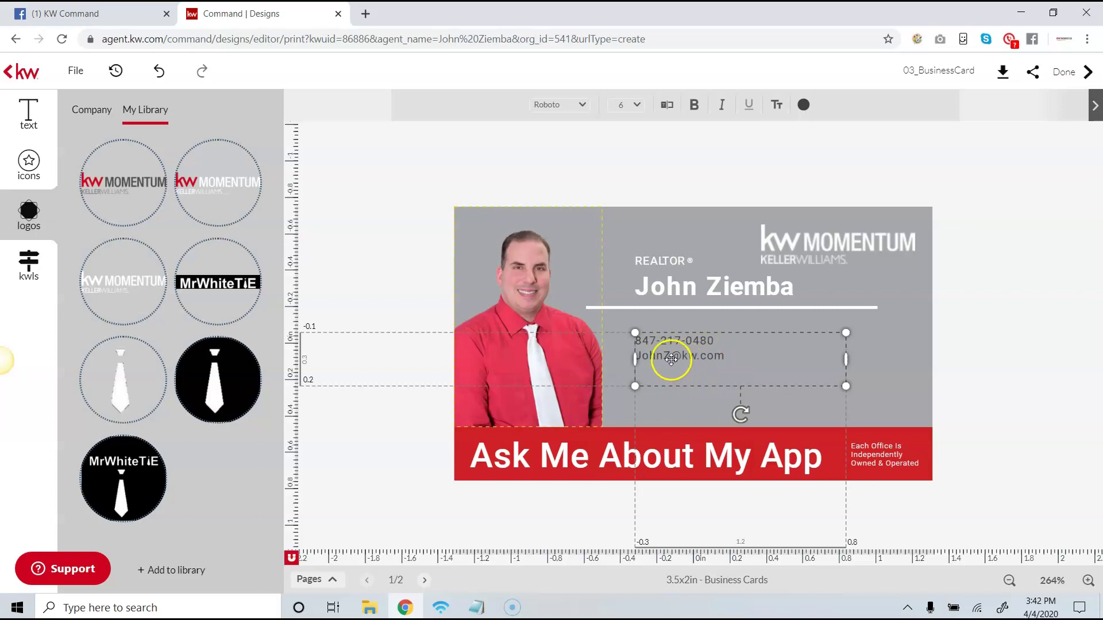
Set the contact text to 42 pt white and move its box up and left.
left_click(640, 106)
scroll(632, 255, "down", 5)
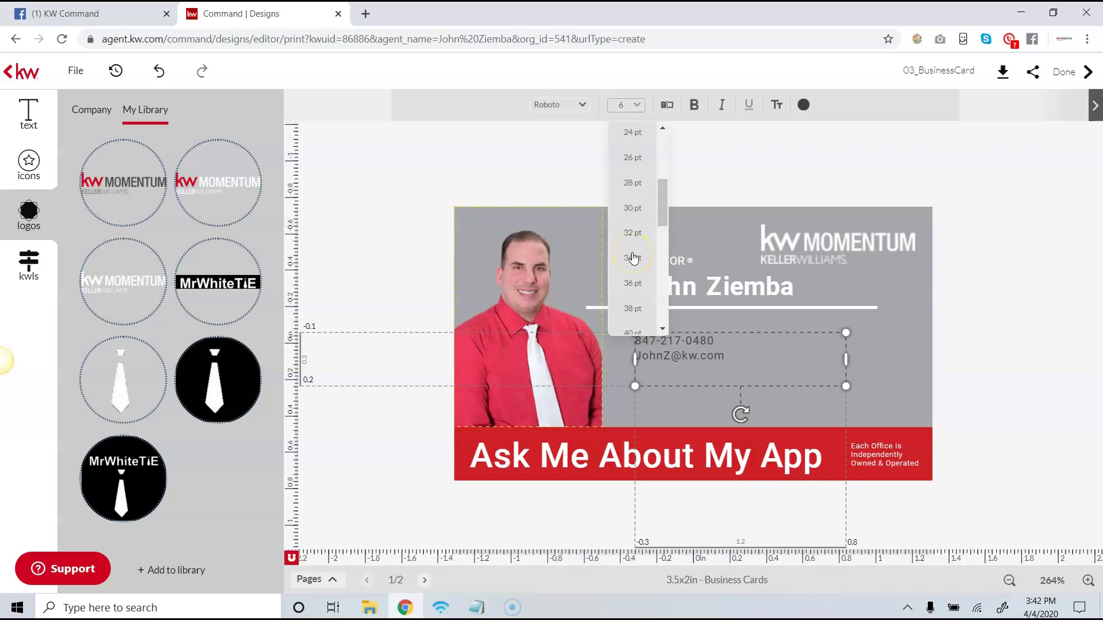
scroll(633, 262, "down", 3)
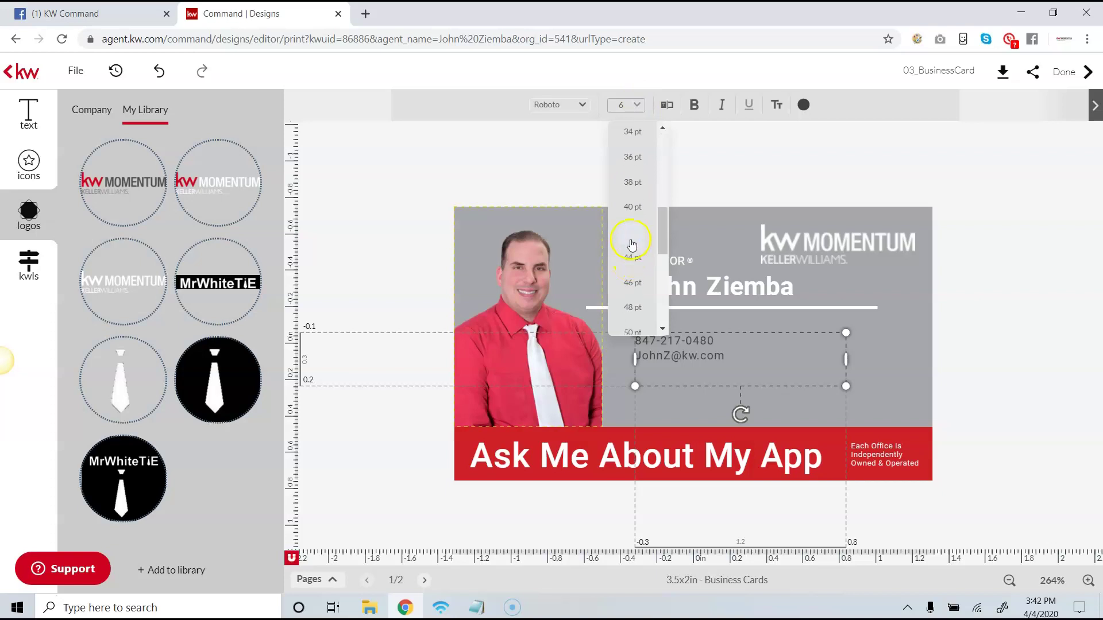
left_click(631, 245)
left_click_drag(669, 351, 646, 327)
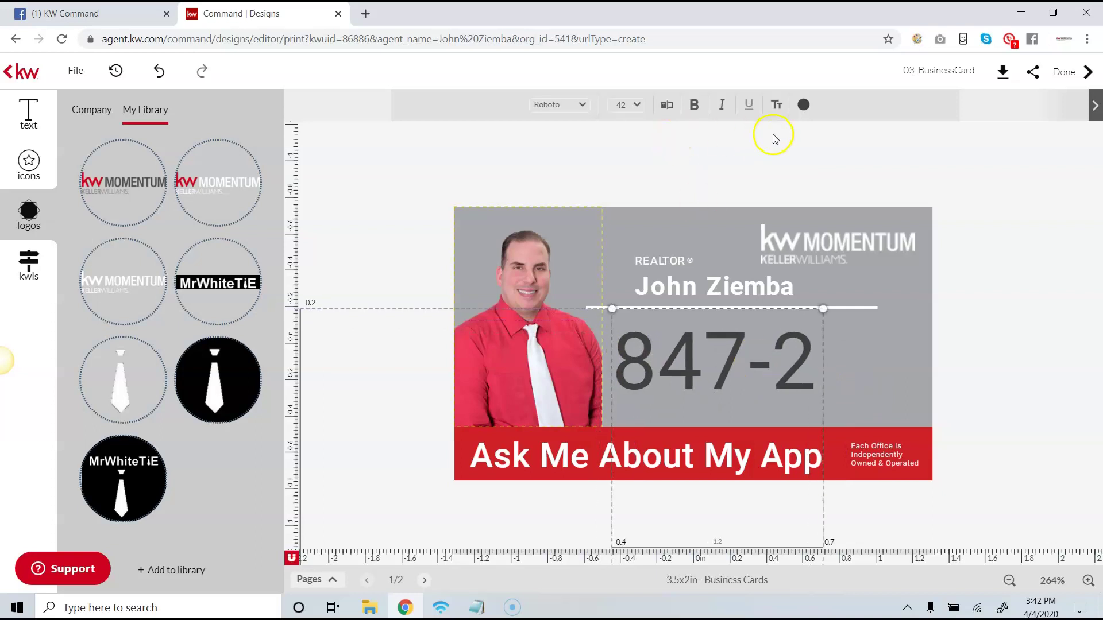
left_click(803, 105)
left_click(884, 213)
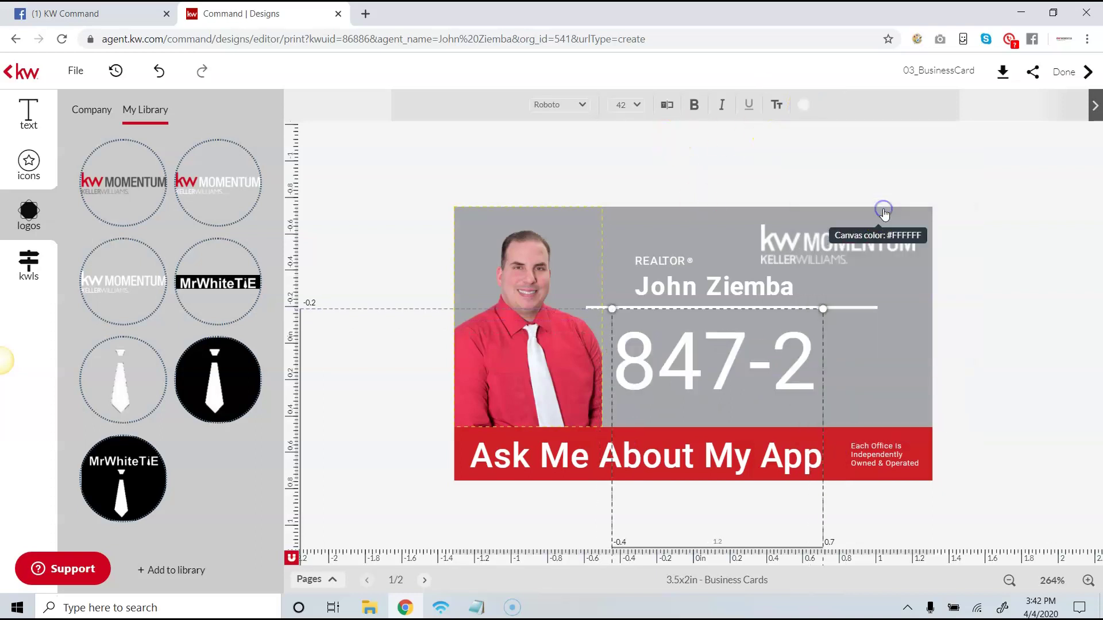
Shrink the contact text to 18 pt, widen its box so each line fits, and lower it.
mouse_move(824, 310)
left_mouse_down()
mouse_move(852, 316)
mouse_move(809, 337)
mouse_move(824, 327)
left_mouse_up()
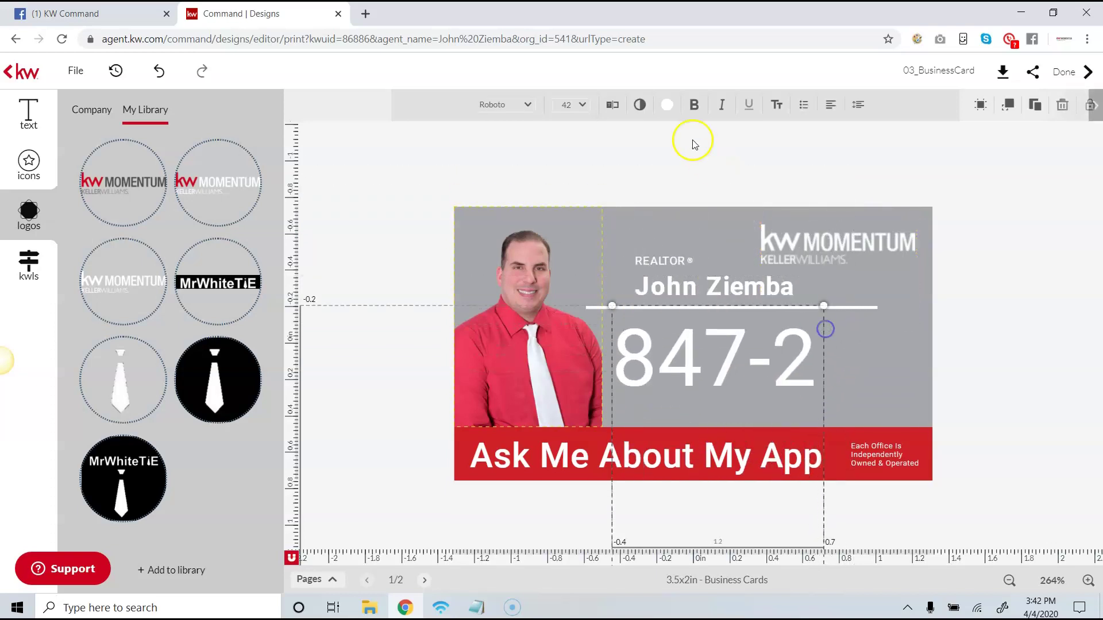
left_click(574, 104)
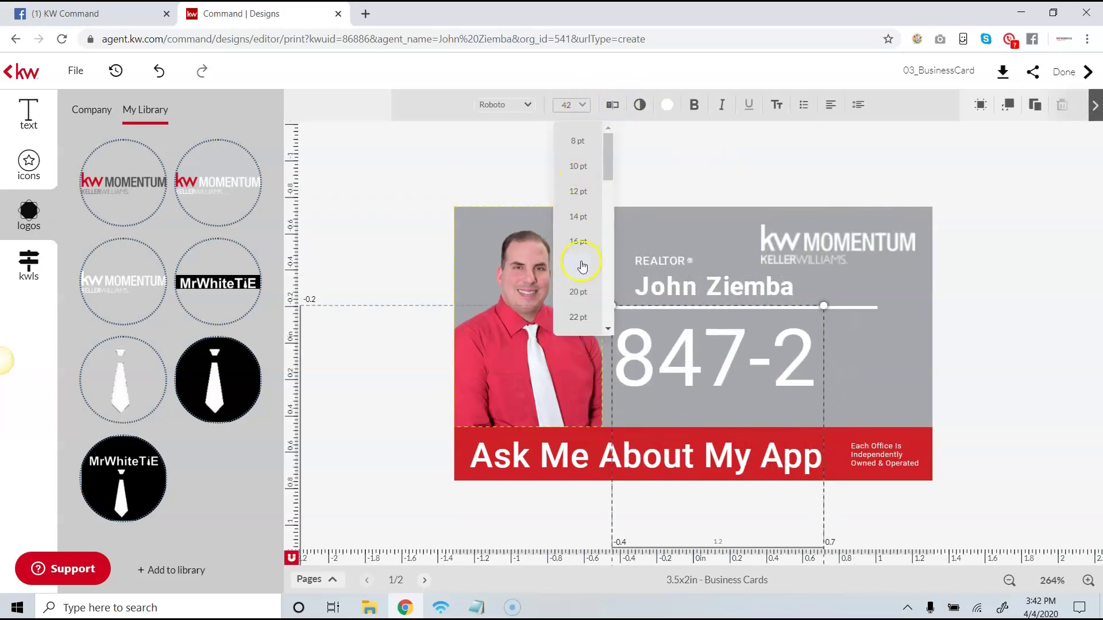
left_click(581, 265)
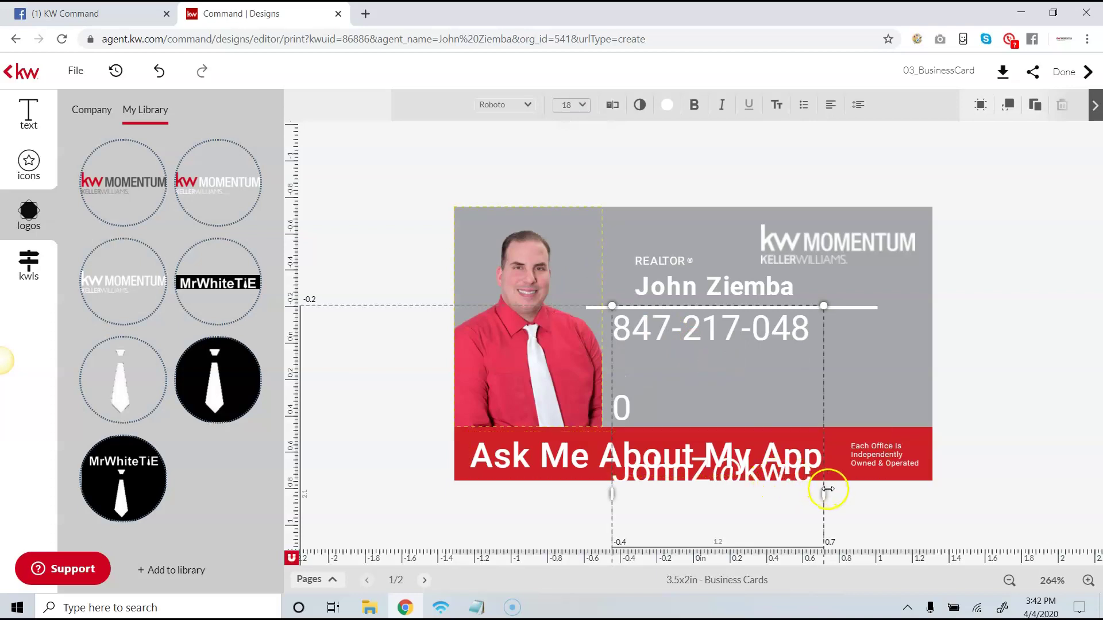
left_click_drag(828, 489, 943, 477)
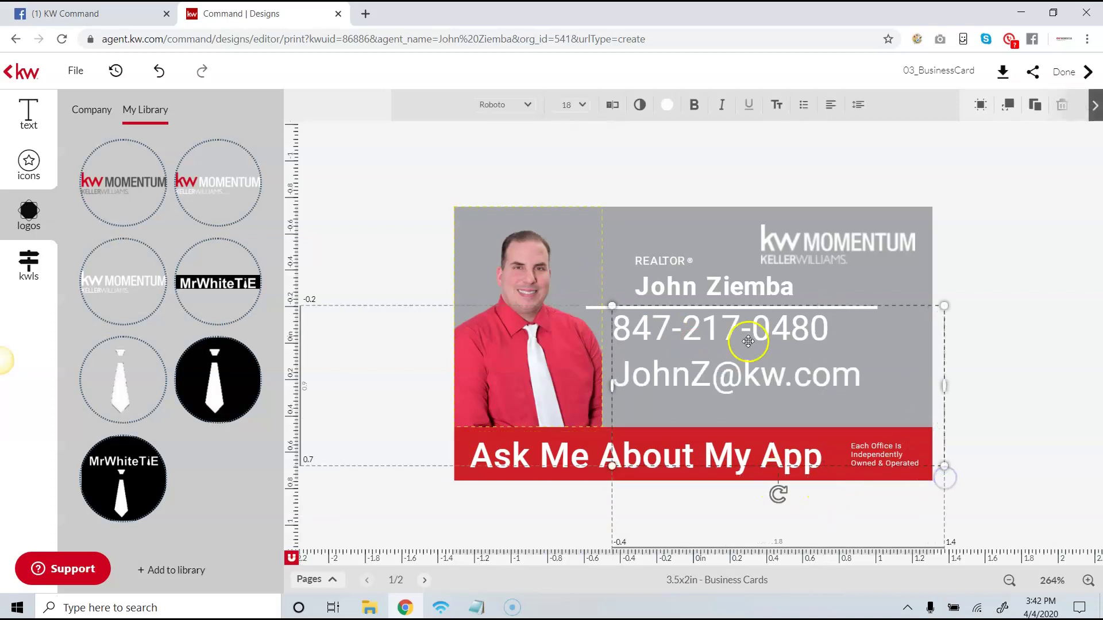
left_click_drag(731, 342, 736, 362)
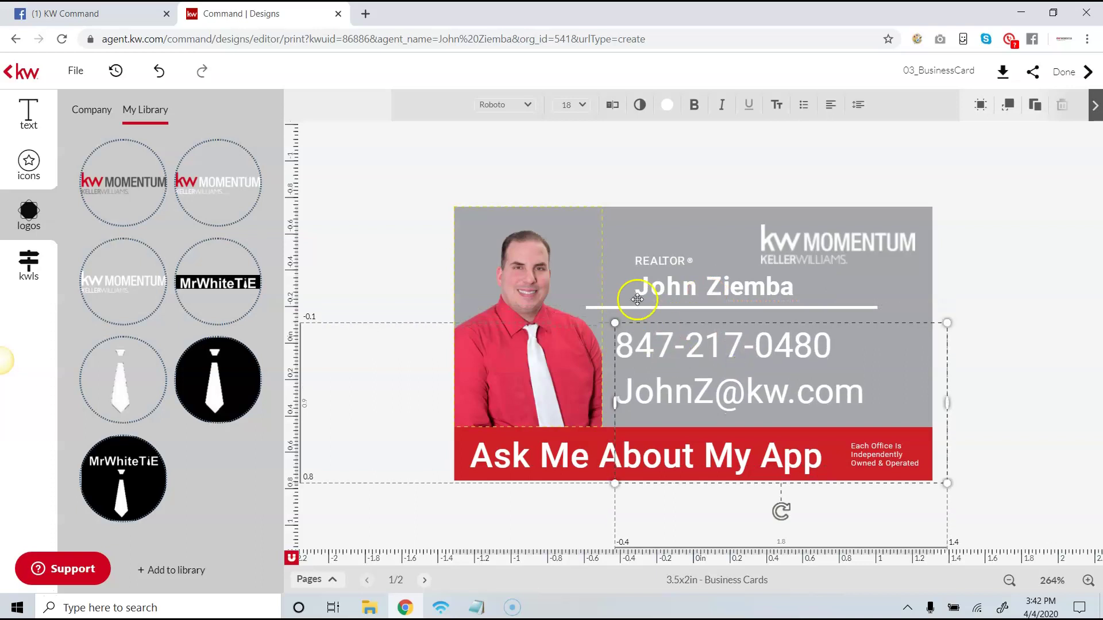
left_click(628, 243)
double_click(570, 334)
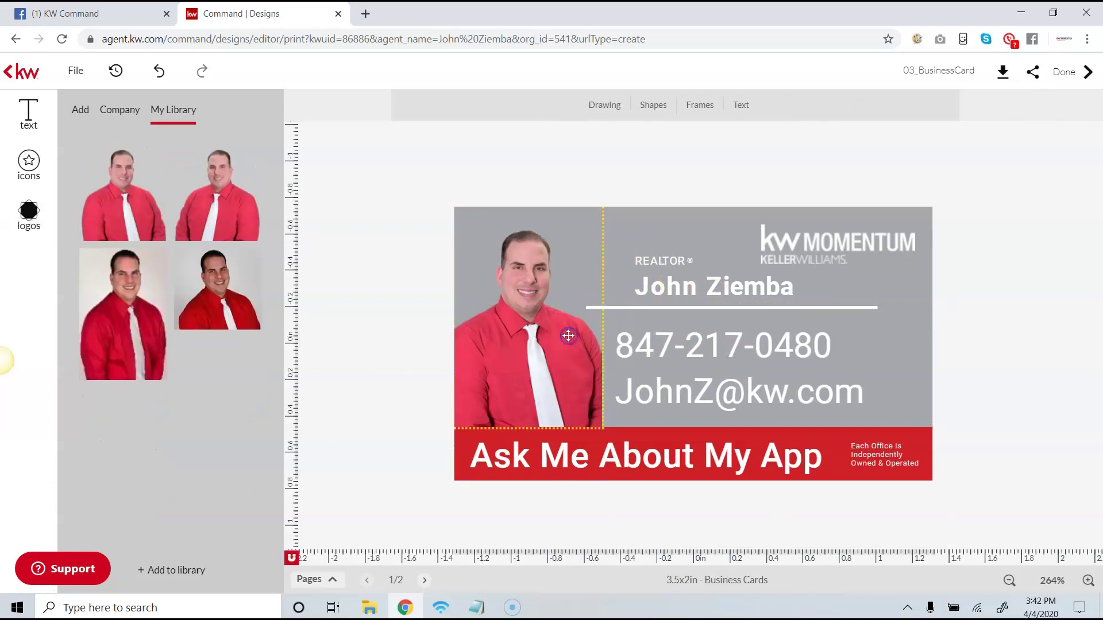
Recentre the headshot within its photo frame and shift the white name divider right.
mouse_move(566, 334)
left_mouse_down()
mouse_move(526, 333)
mouse_move(561, 323)
mouse_move(511, 326)
mouse_move(591, 326)
mouse_move(531, 328)
mouse_move(554, 326)
left_mouse_up()
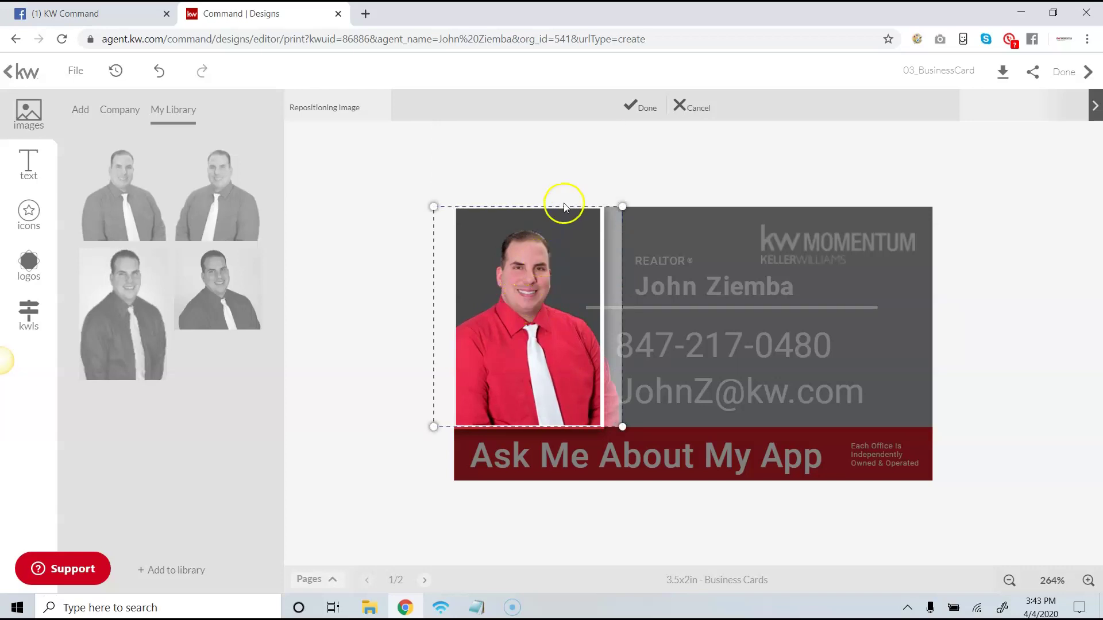
left_click(562, 171)
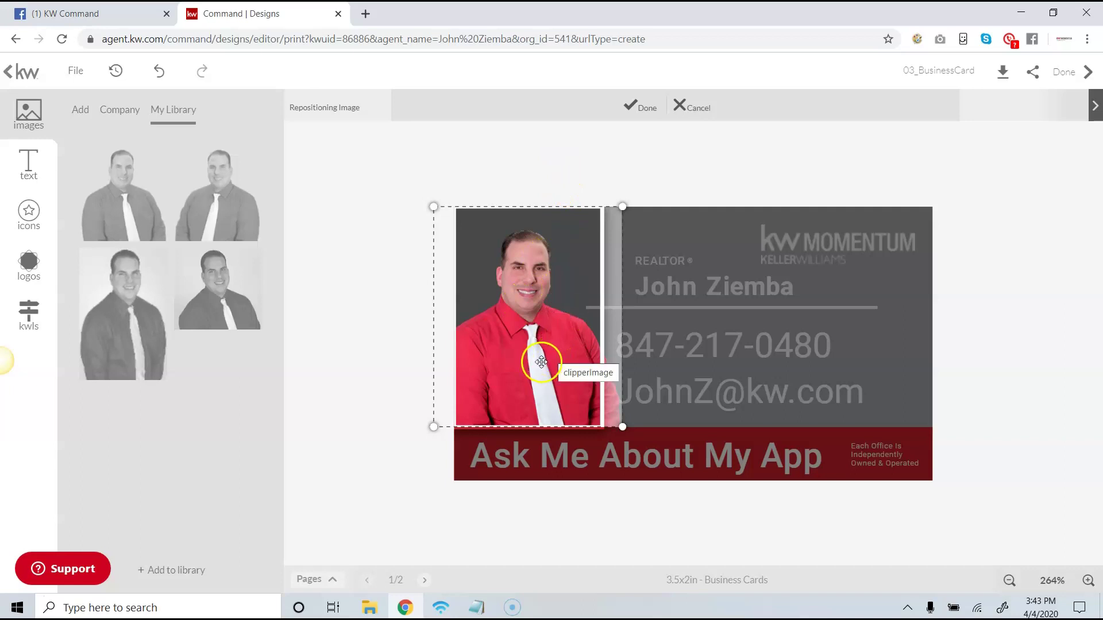
mouse_move(542, 338)
left_mouse_down()
mouse_move(518, 341)
mouse_move(539, 340)
left_mouse_up()
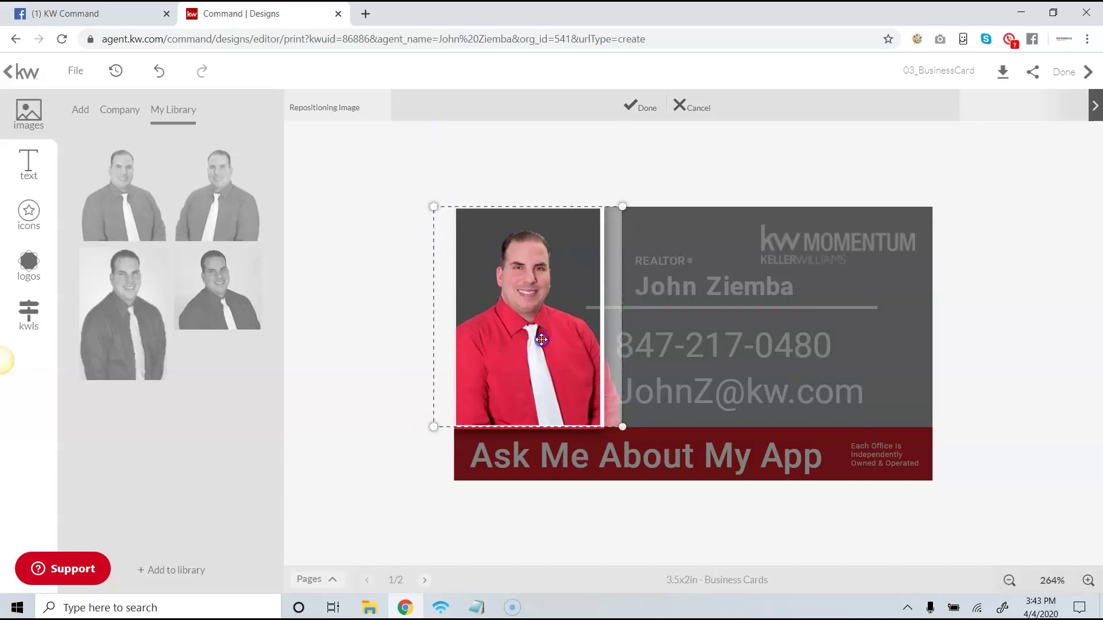
left_click(649, 110)
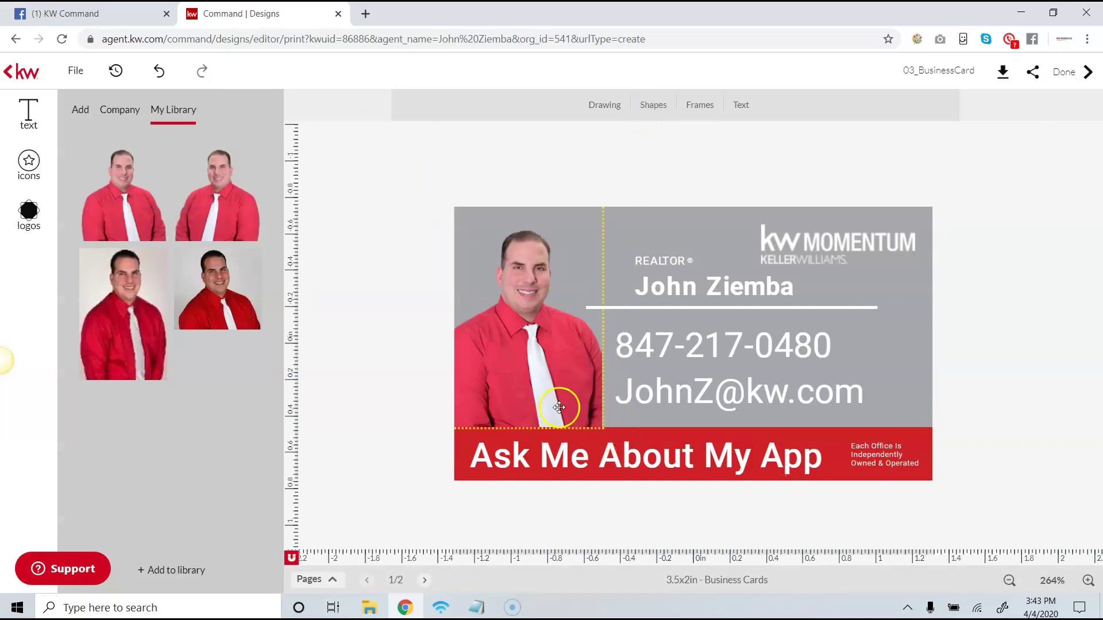
left_click_drag(665, 305, 709, 309)
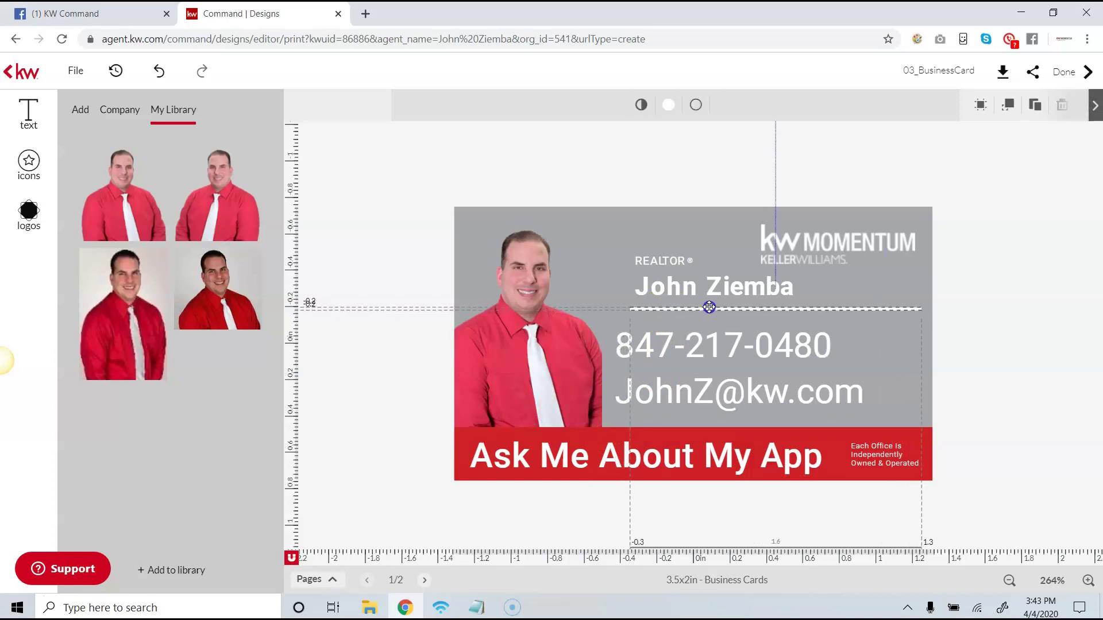
Clear all selections on the card after checking the shape and straight-line drawing tools.
left_click(682, 192)
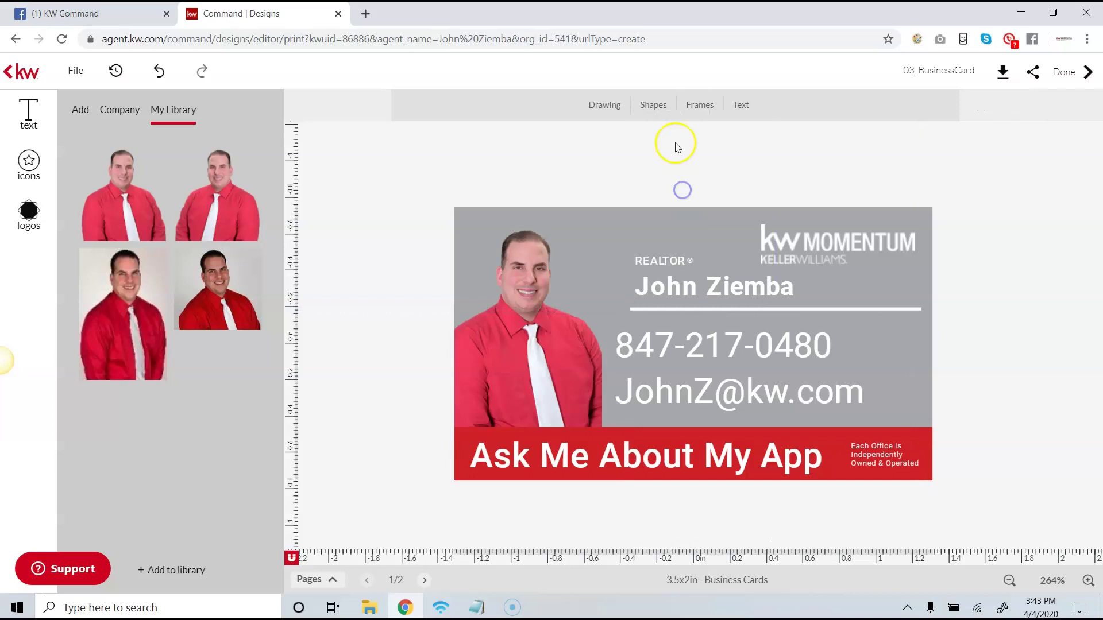
left_click(661, 108)
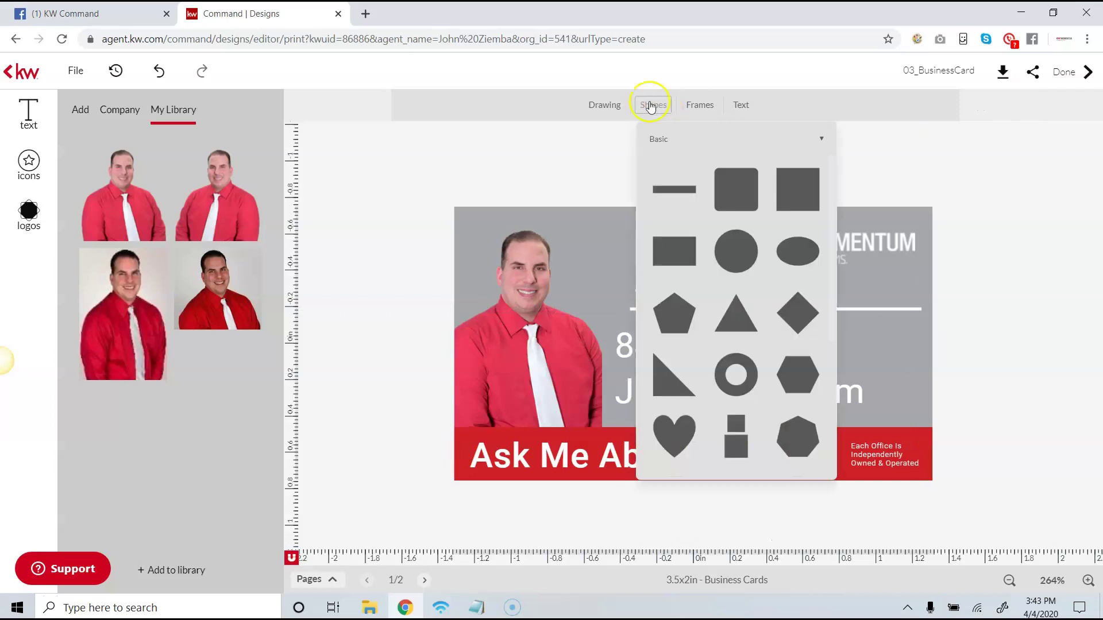
left_click(609, 109)
left_click(654, 140)
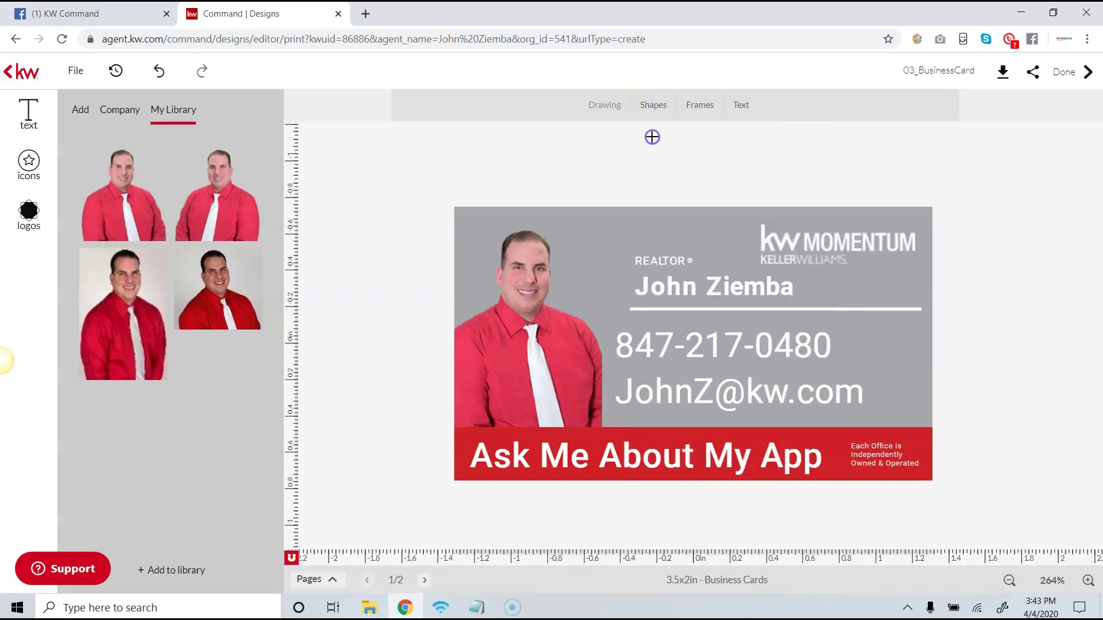
left_click(595, 344)
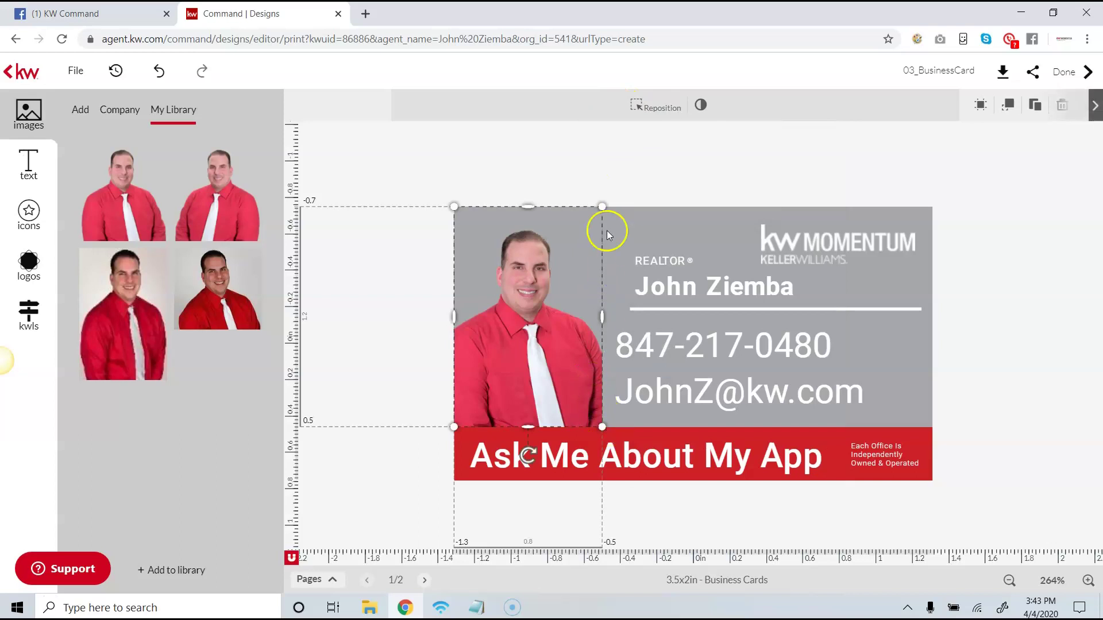
left_click(608, 202)
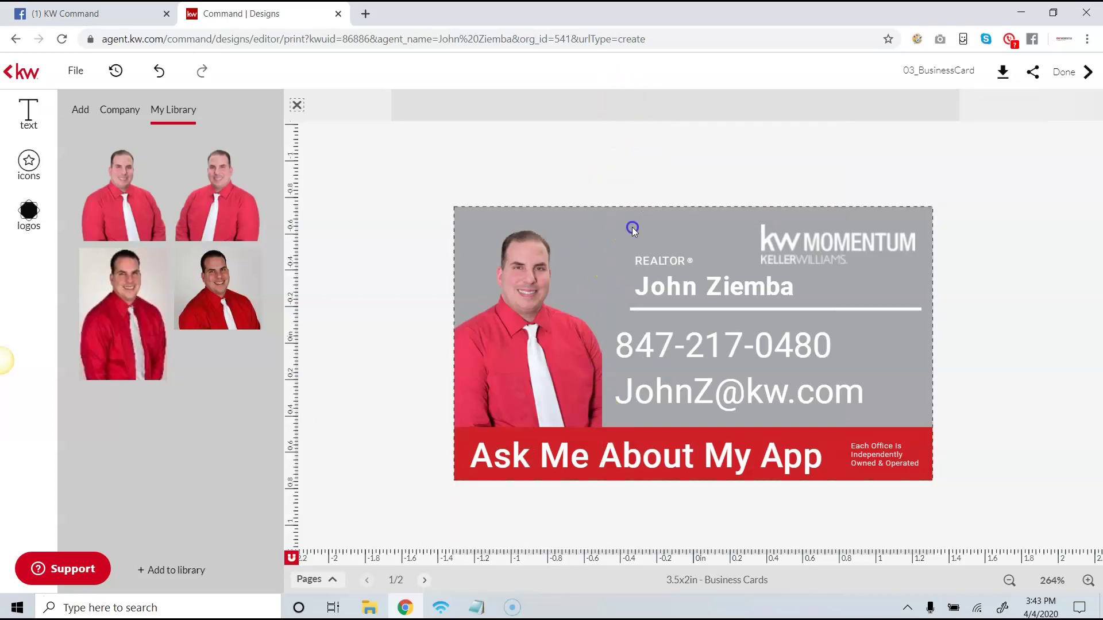
left_click(646, 157)
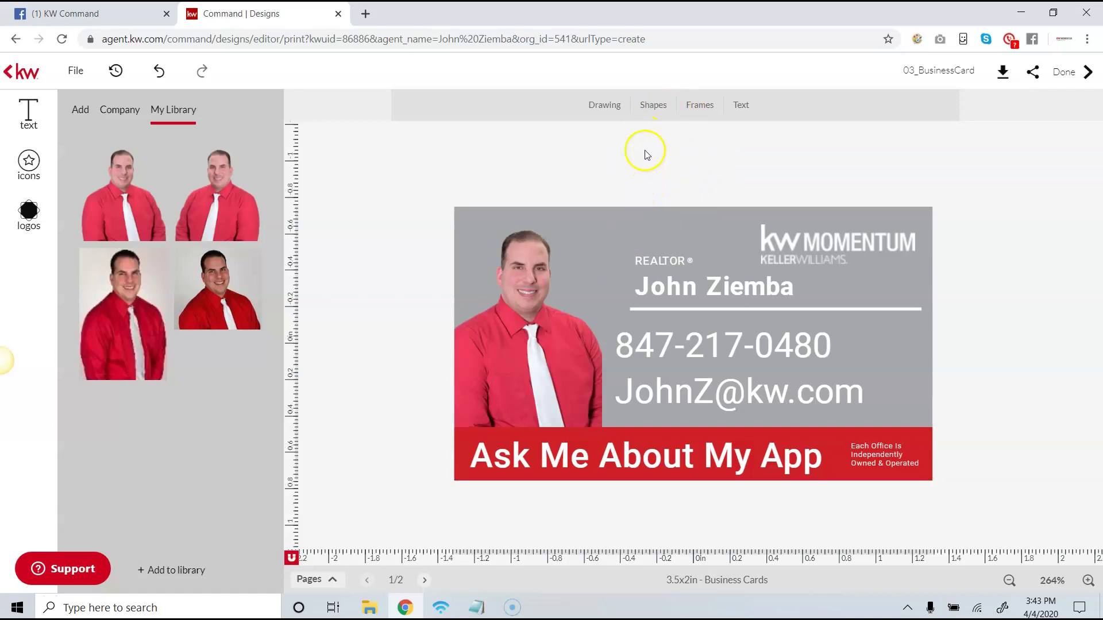
Draw a vertical straight line along the right edge of the agent photo.
left_click(608, 108)
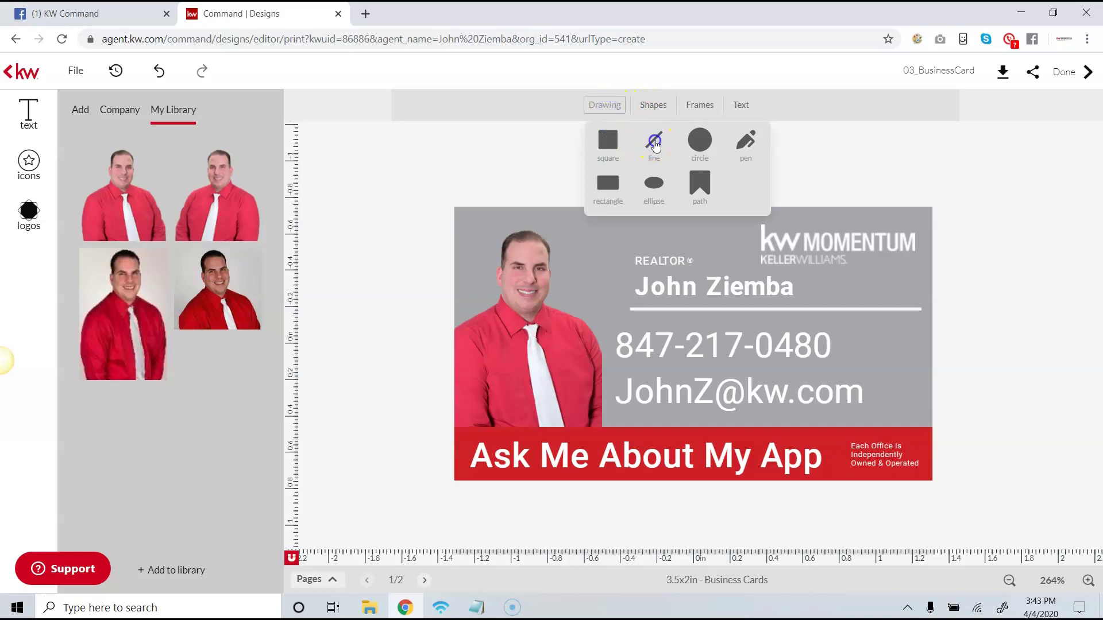
left_click(655, 143)
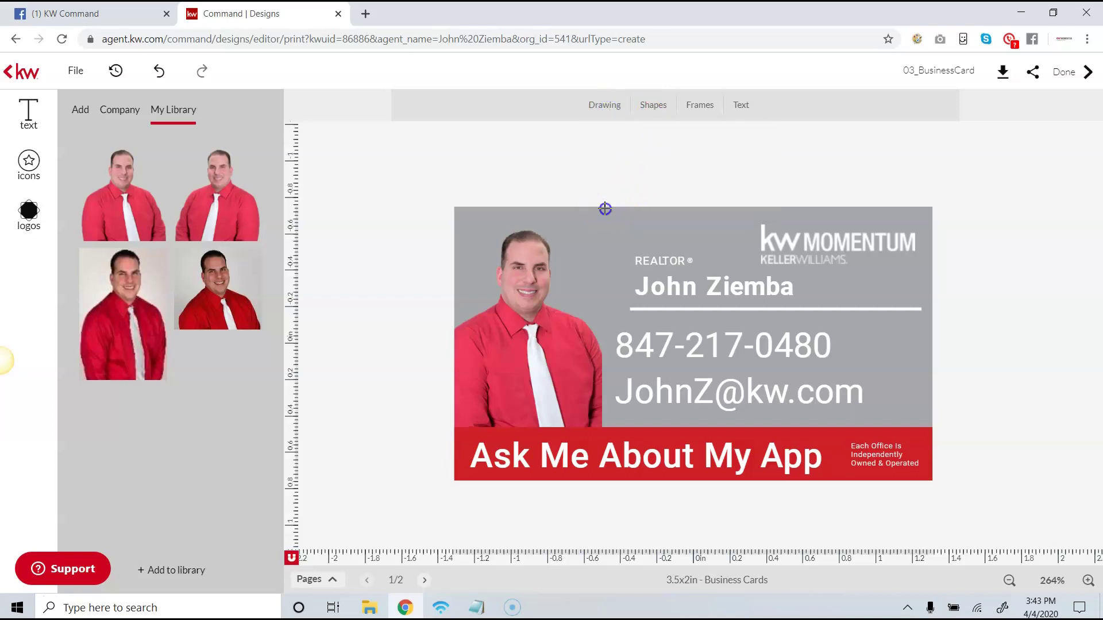
left_click_drag(605, 208, 598, 396)
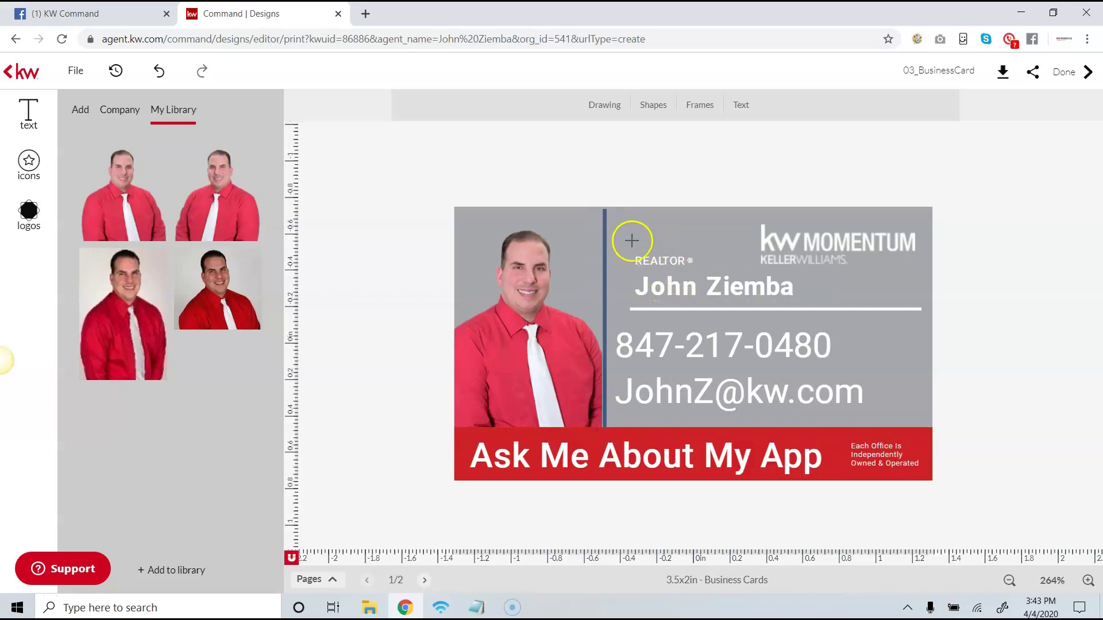
left_click(599, 233)
left_click_drag(599, 234, 604, 234)
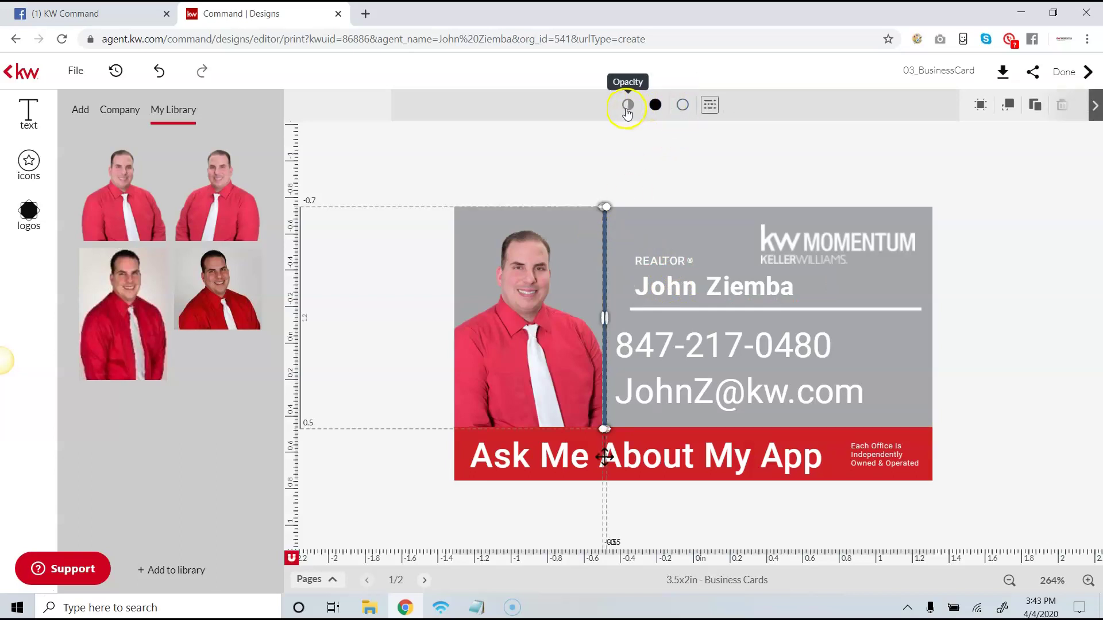
Give the vertical line a white fill and white stroke with stroke width 1.
left_click(655, 112)
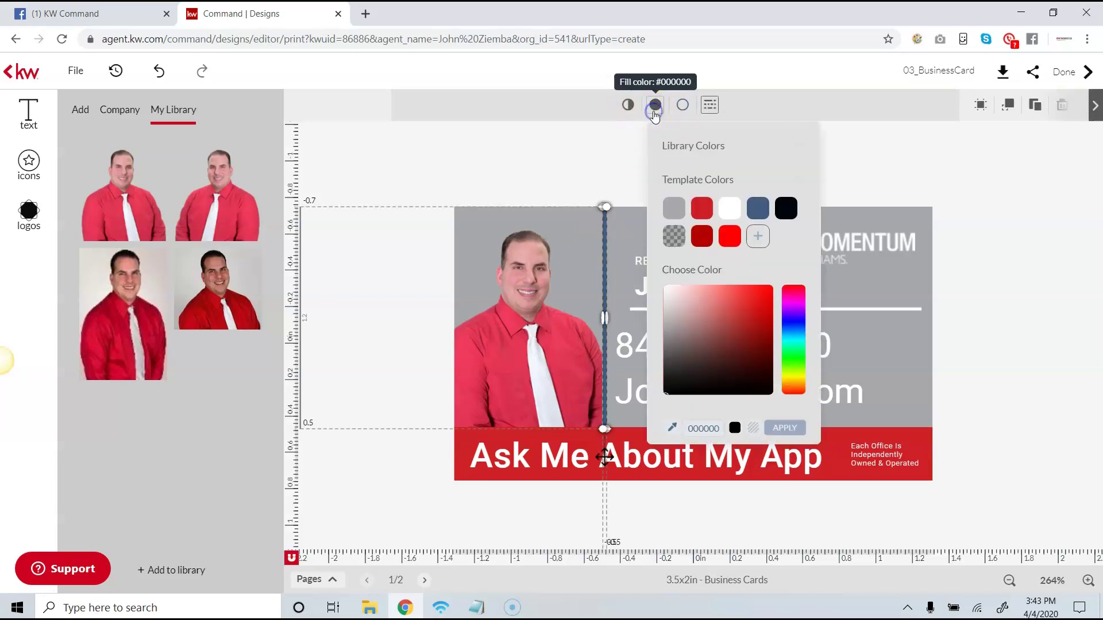
left_click(729, 209)
left_click(684, 173)
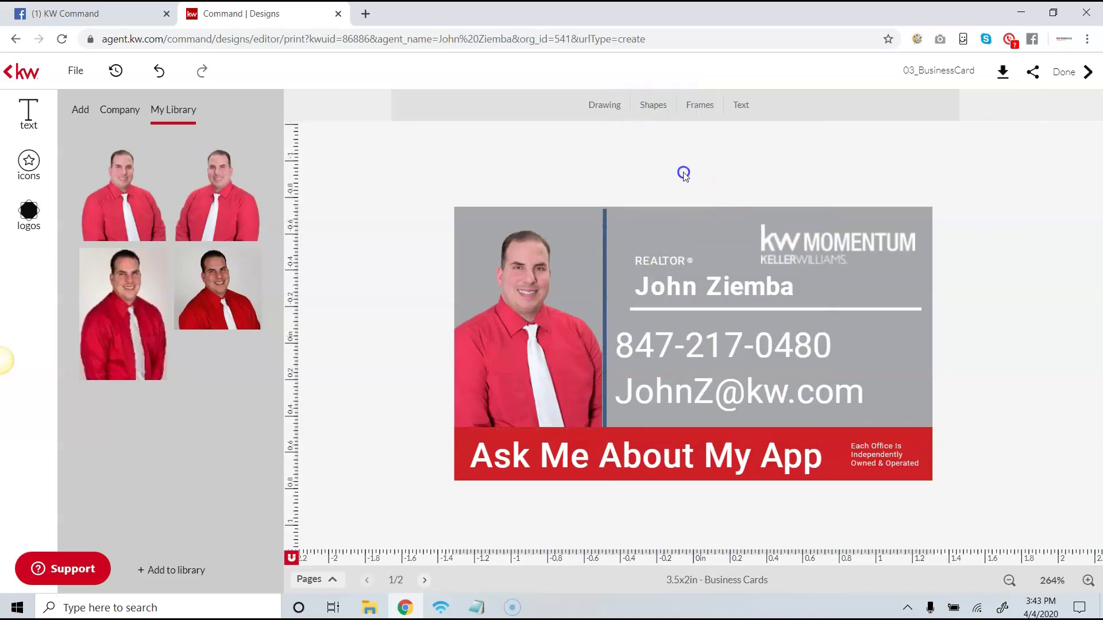
left_click(605, 232)
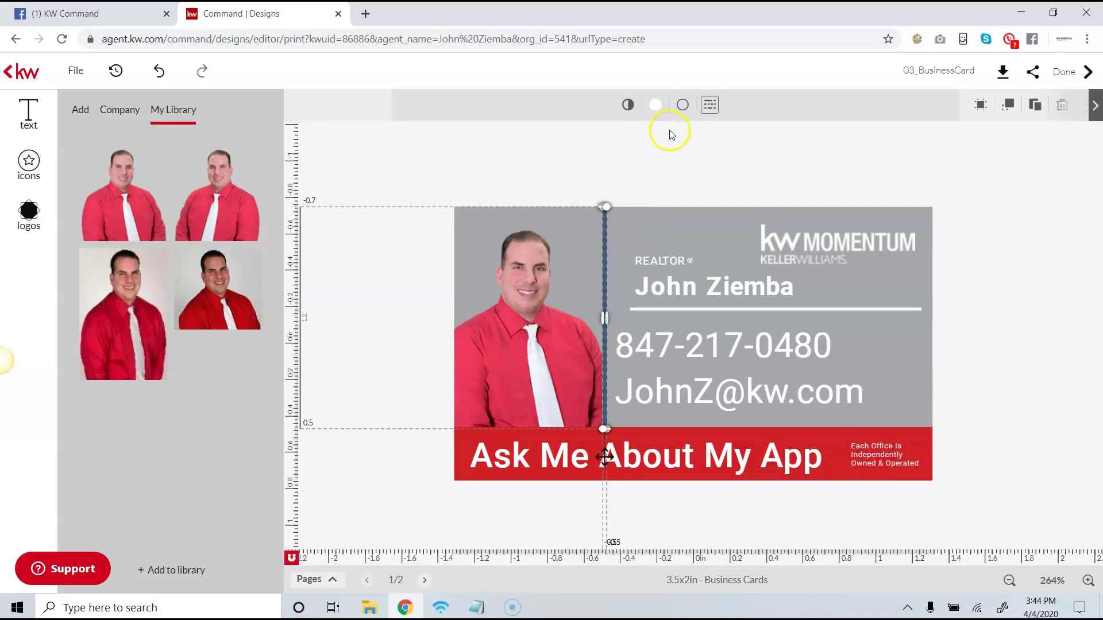
left_click(682, 105)
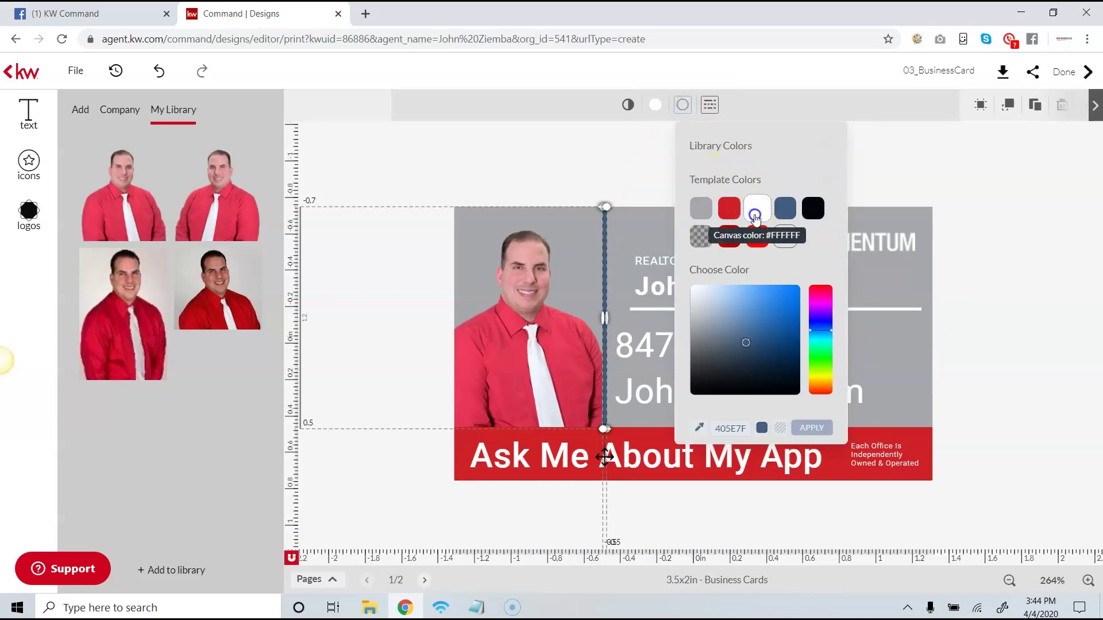
left_click(754, 217)
left_click(707, 110)
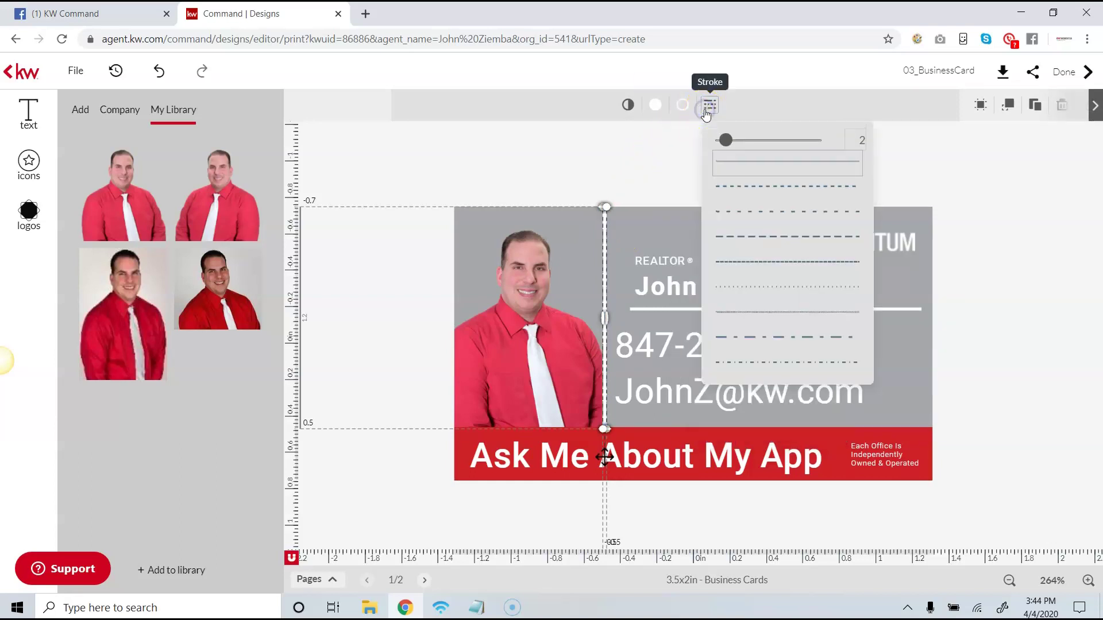
left_click_drag(723, 141, 706, 140)
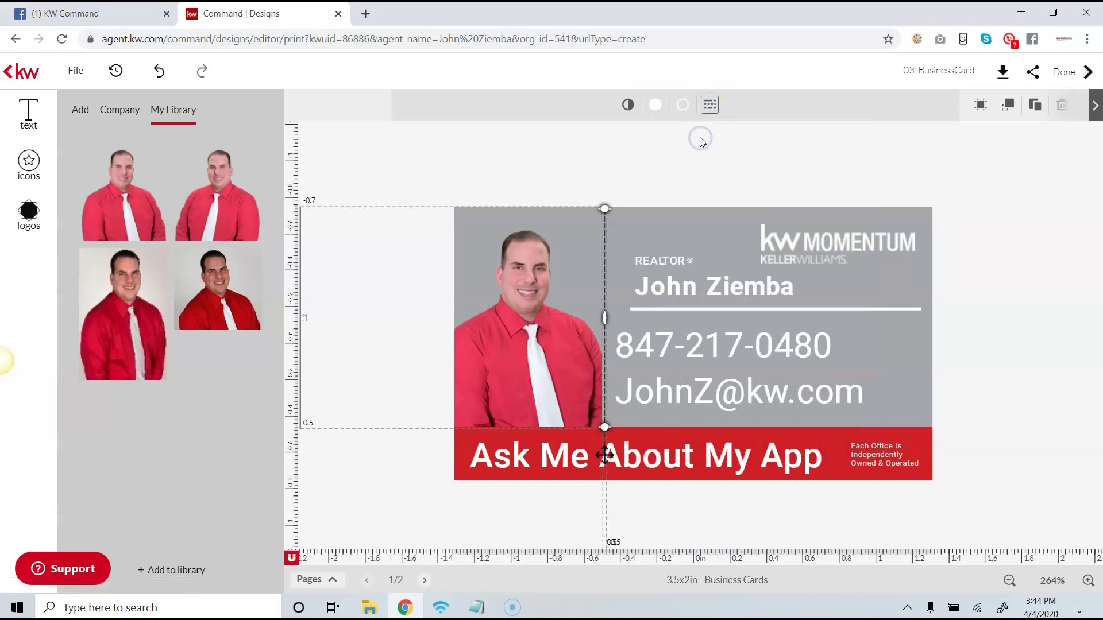
left_click(709, 105)
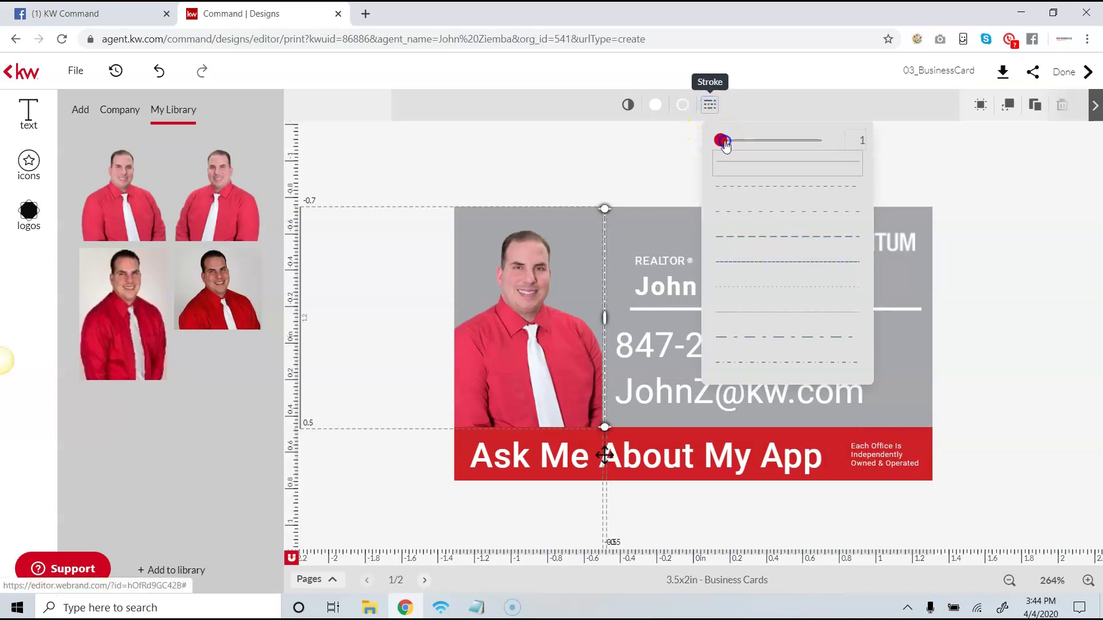
left_click(654, 154)
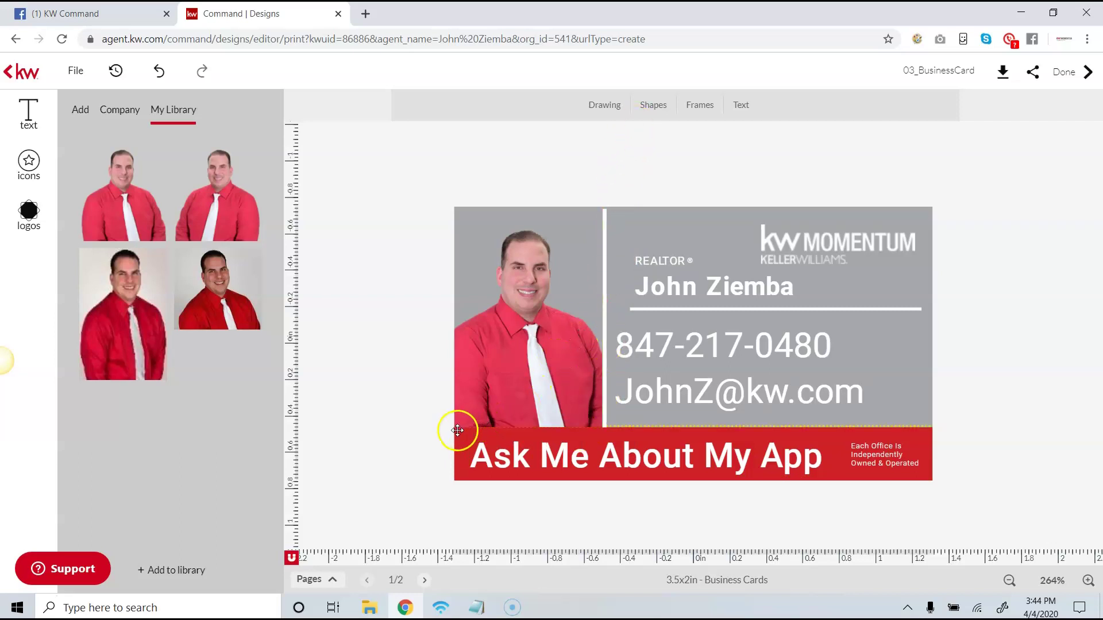
Add a basic line shape and move it onto the top edge of the red banner.
left_click(636, 113)
left_click(666, 188)
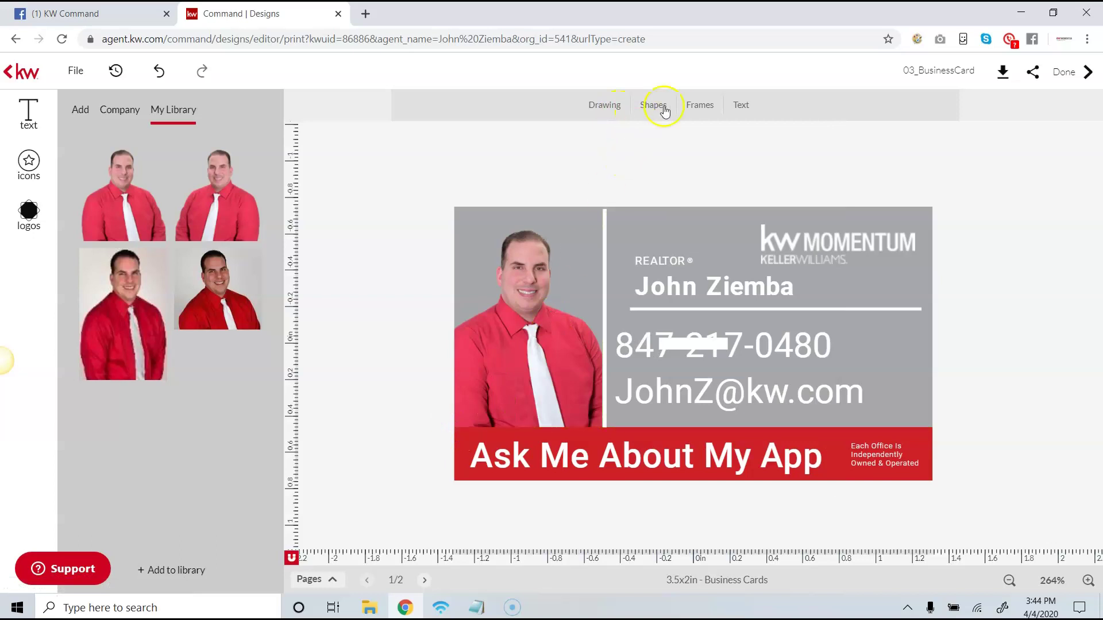
left_click(642, 116)
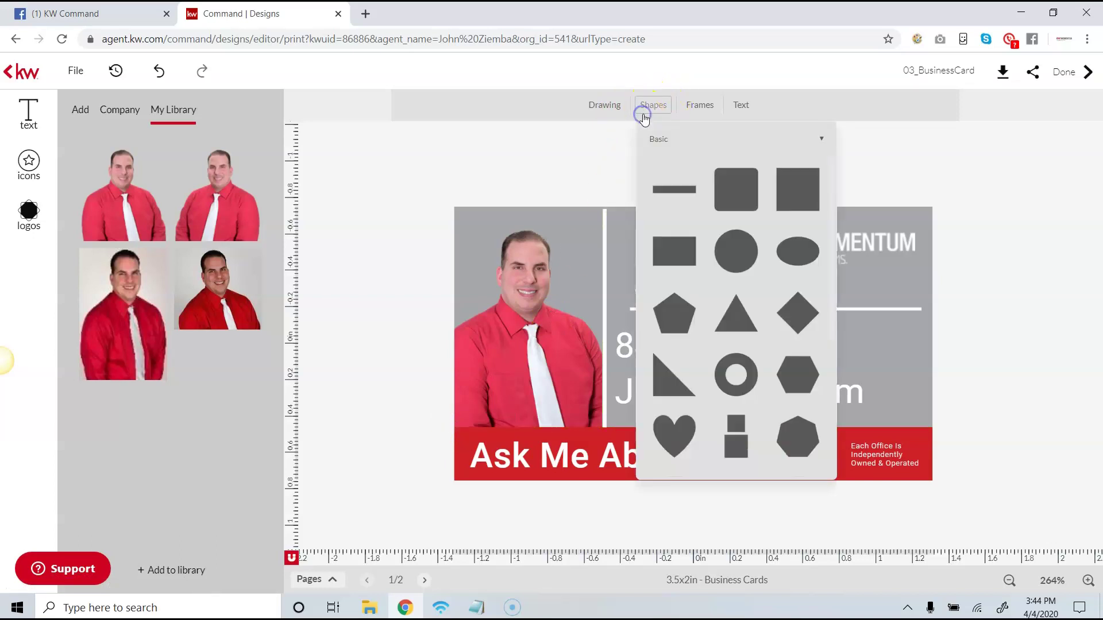
left_click(664, 188)
left_click_drag(701, 345, 672, 369)
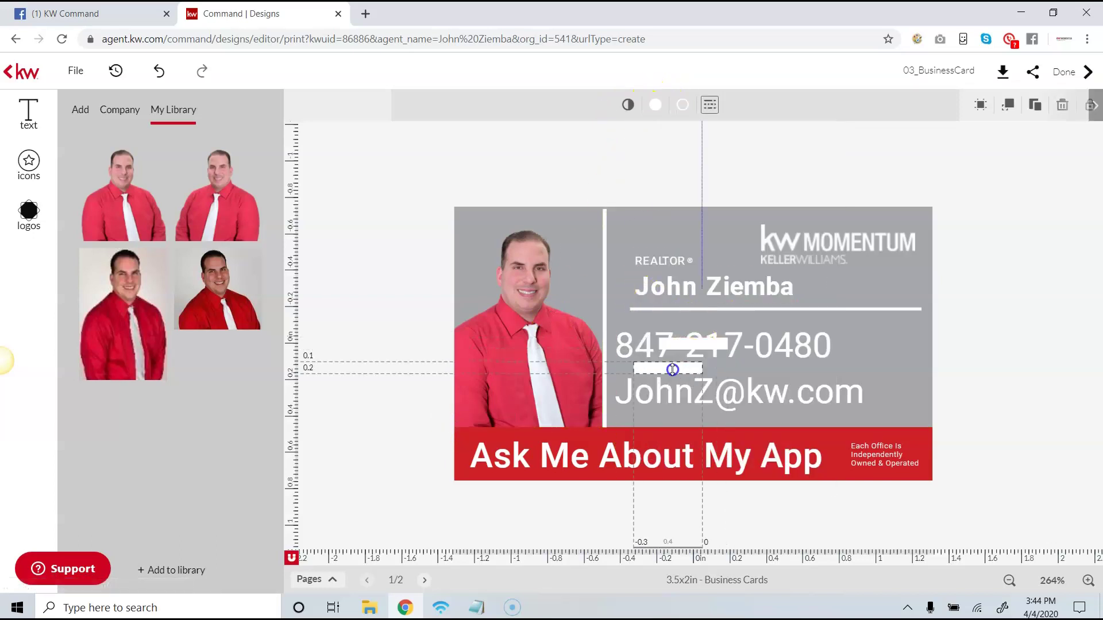
left_click(667, 401)
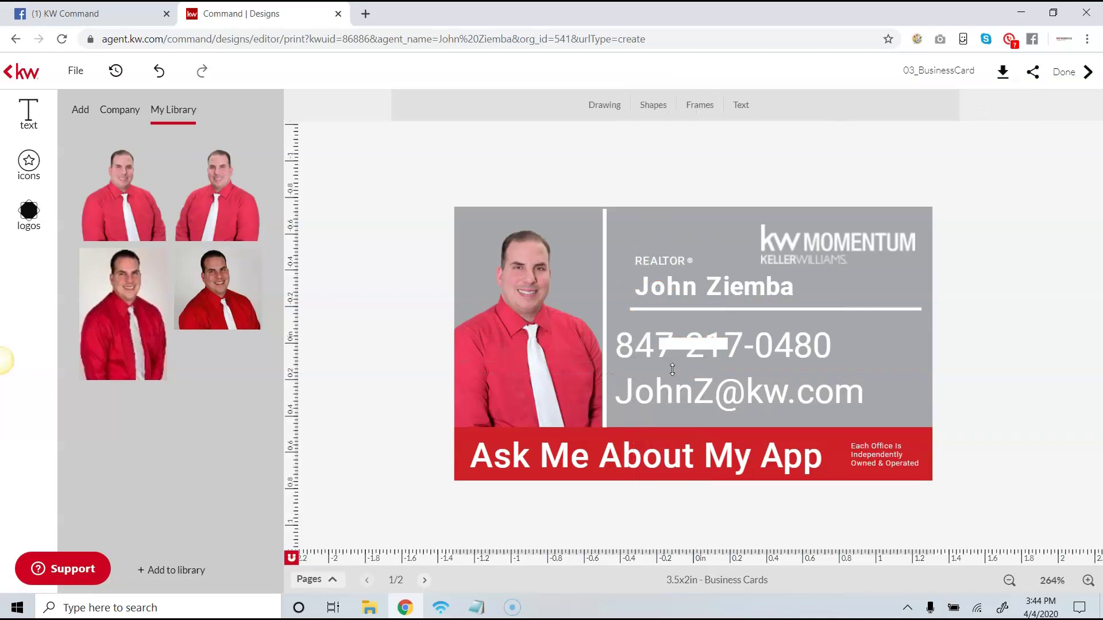
left_click_drag(668, 368, 492, 435)
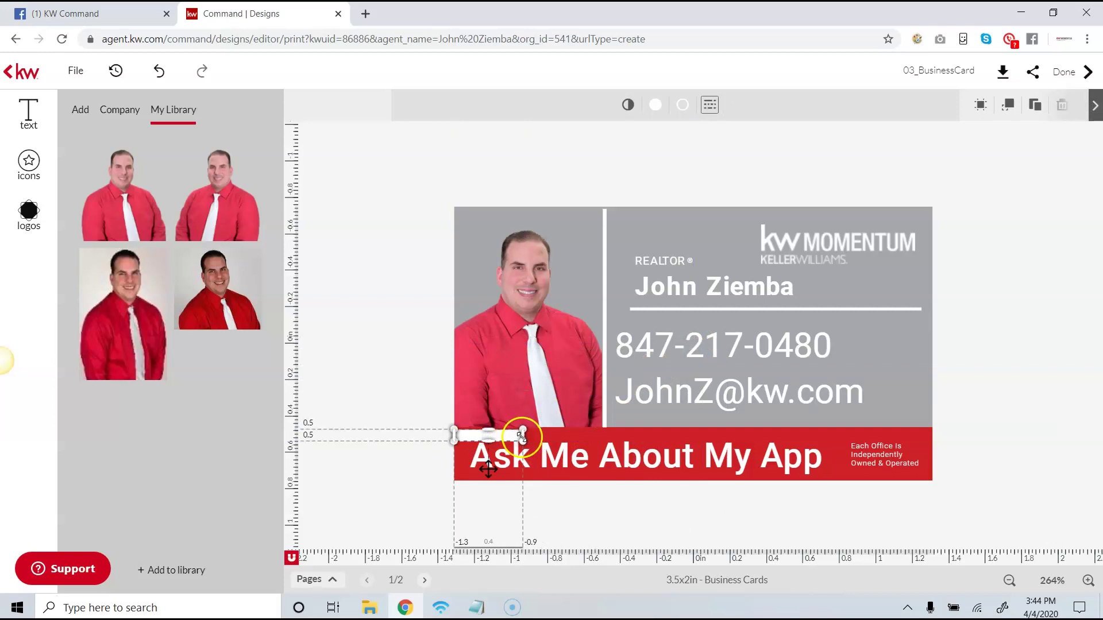
Stretch the banner line across the full card width with a thin white 0.23 stroke.
left_click_drag(526, 432, 935, 404)
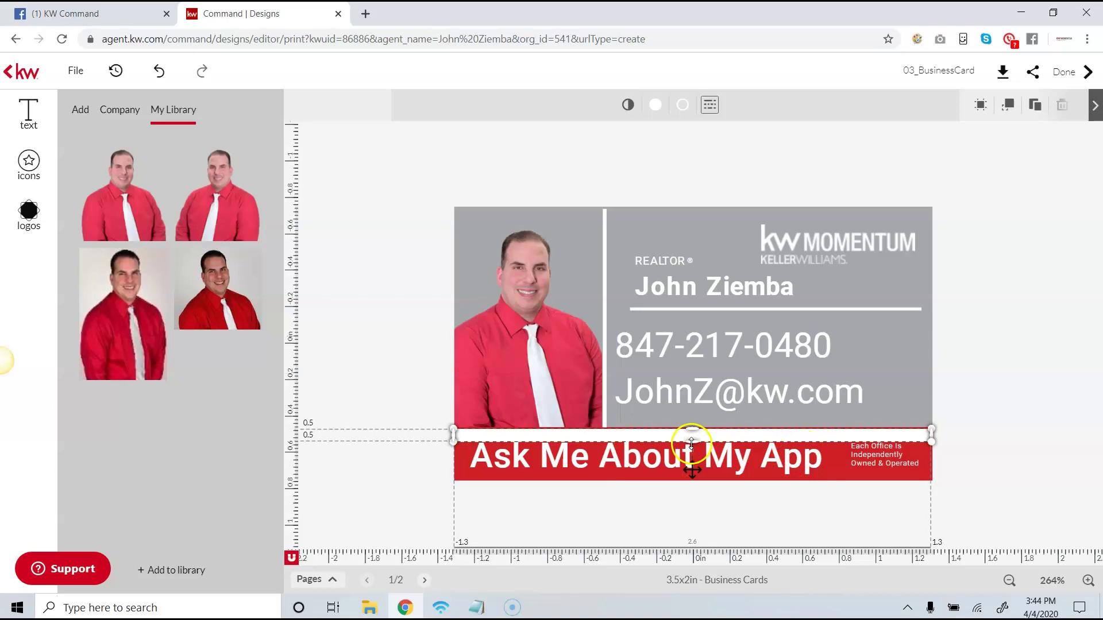
left_click_drag(691, 442, 705, 427)
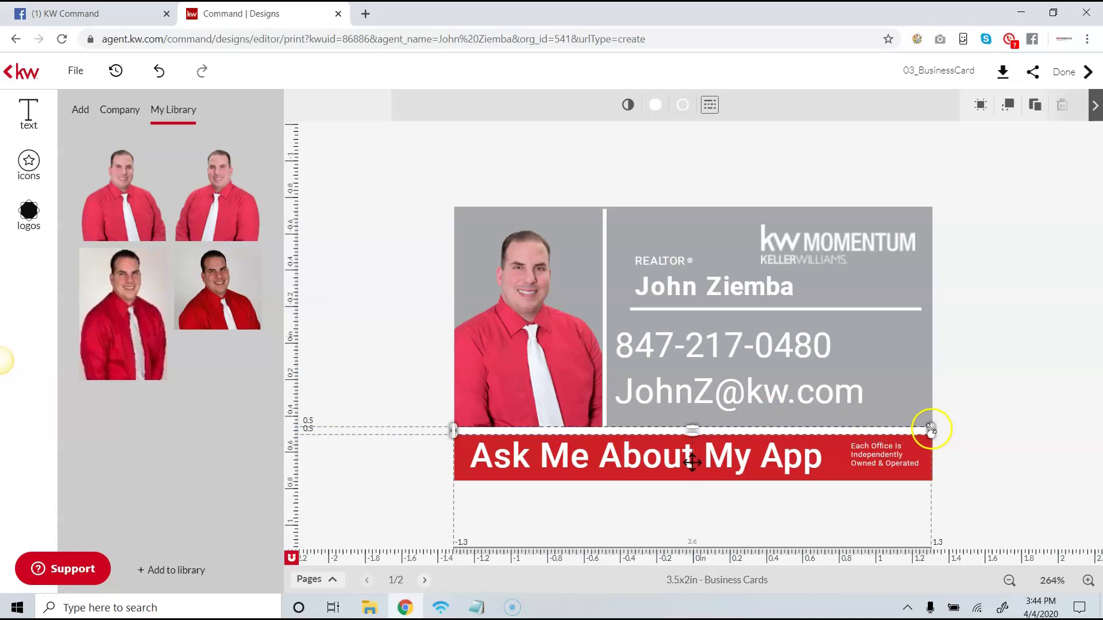
left_click_drag(930, 429, 933, 430)
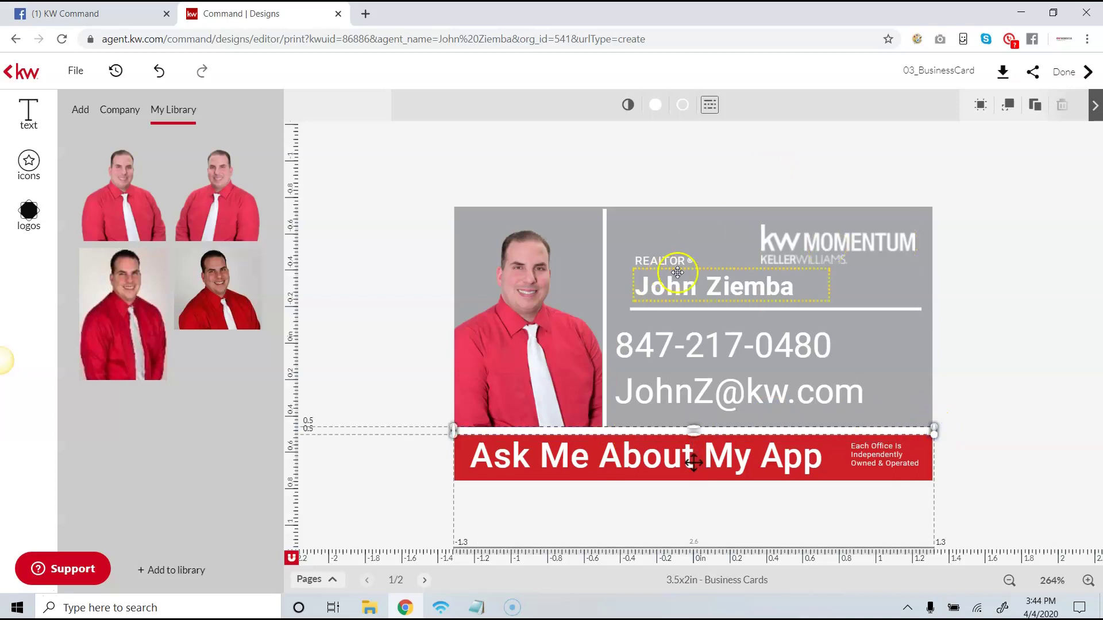
left_click(683, 107)
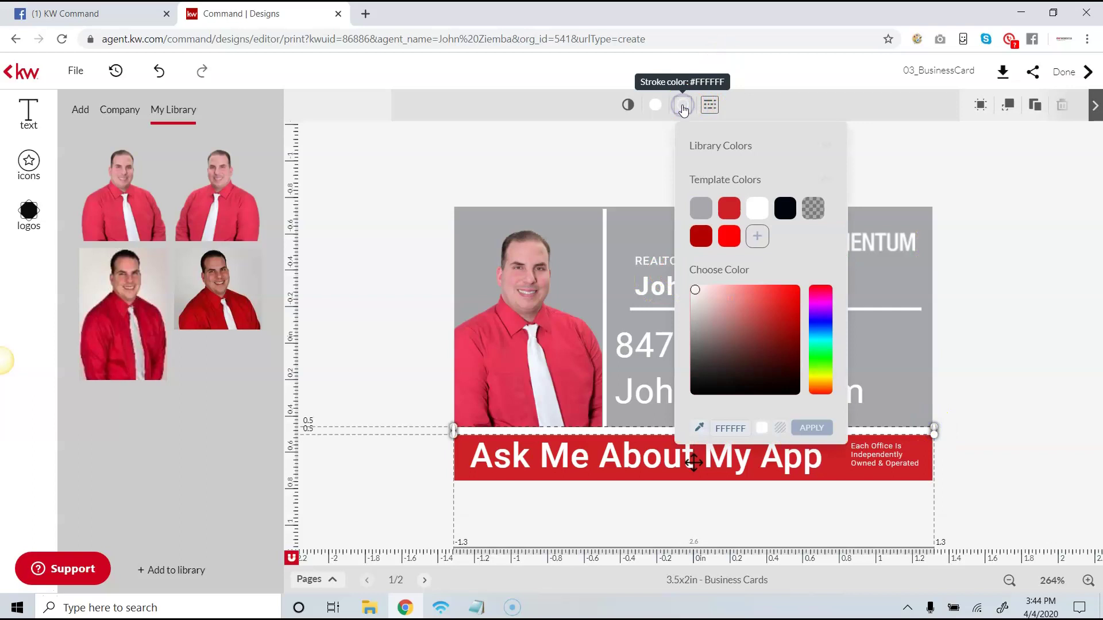
left_click(711, 106)
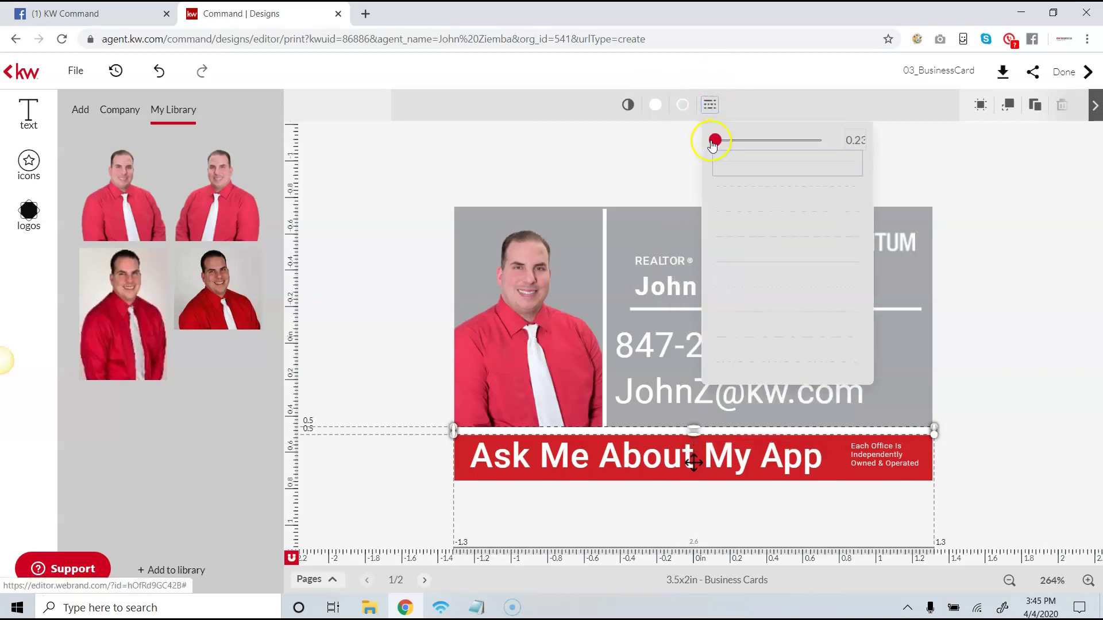
left_click(635, 132)
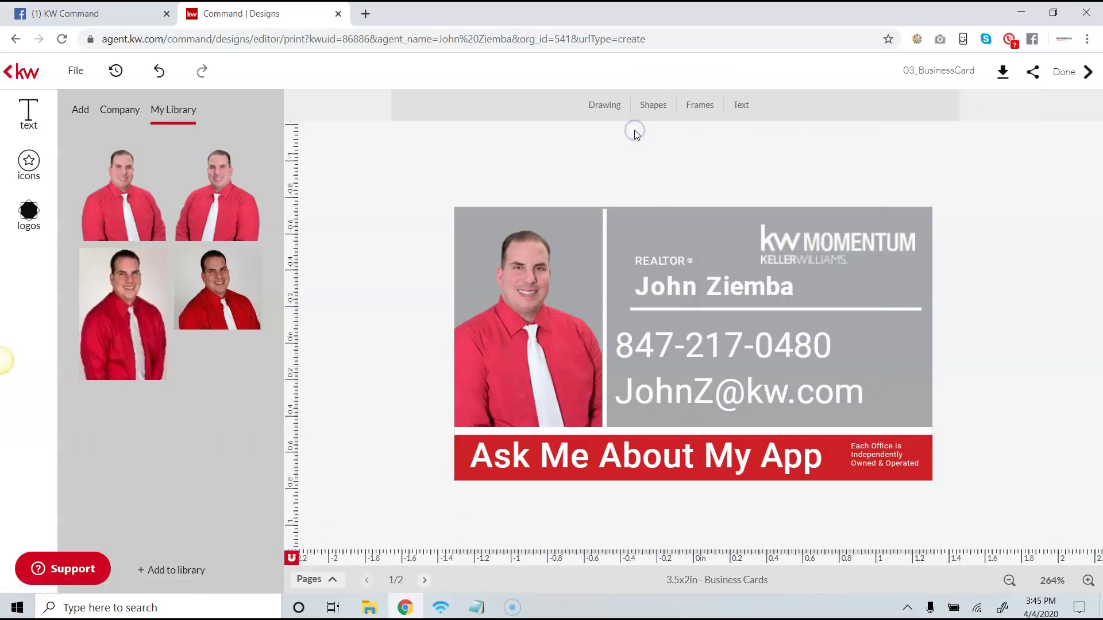
left_click(586, 424)
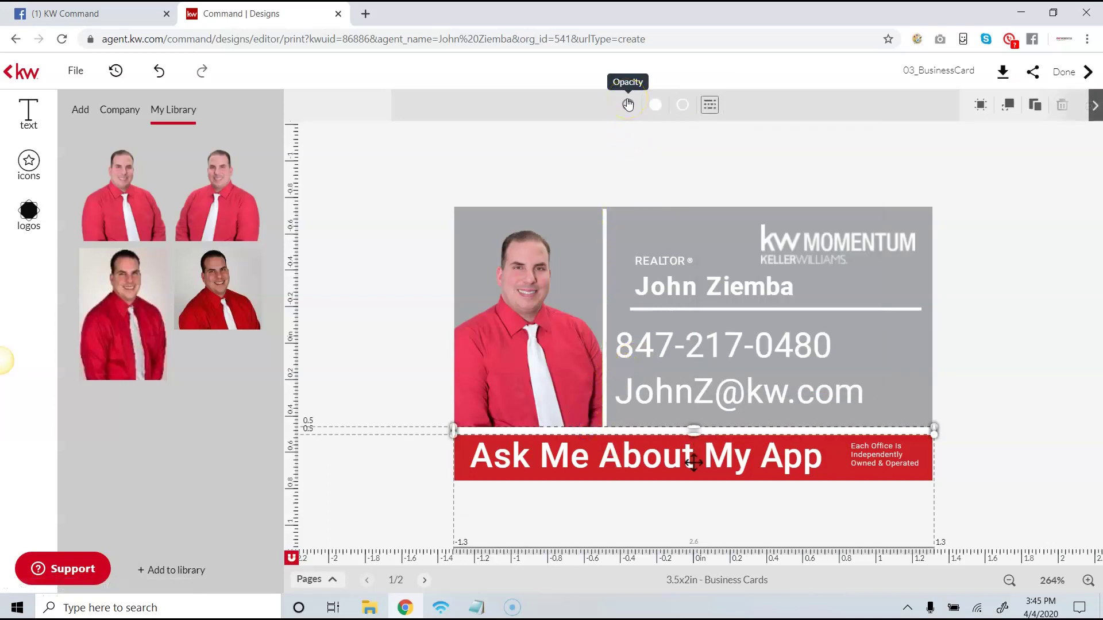
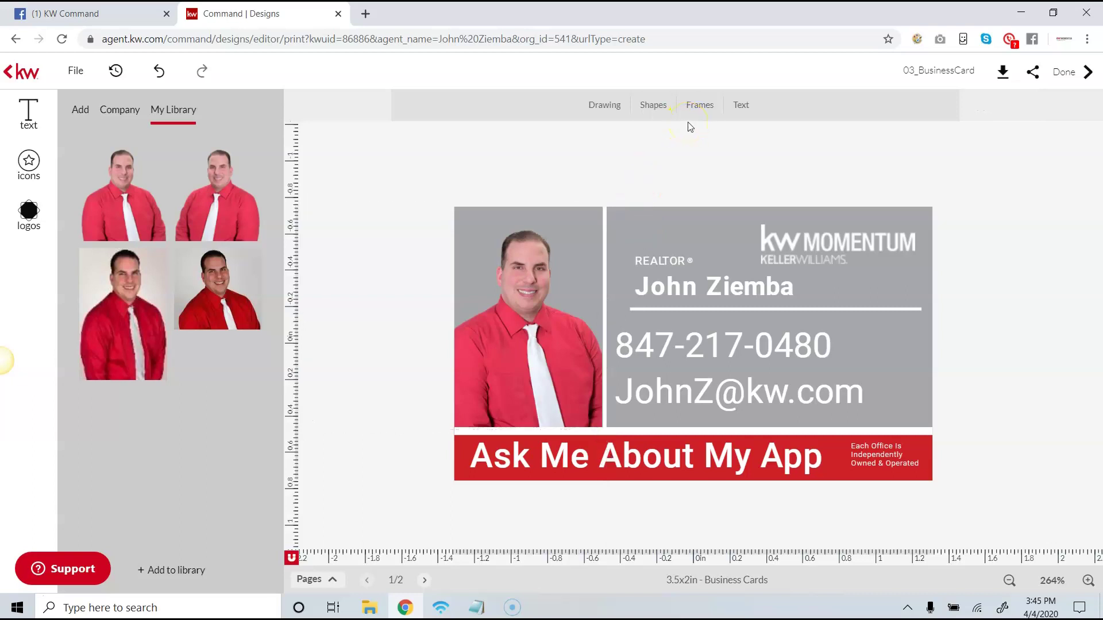
Bring up the Basic shapes panel from the top toolbar's Shapes option.
left_click(653, 106)
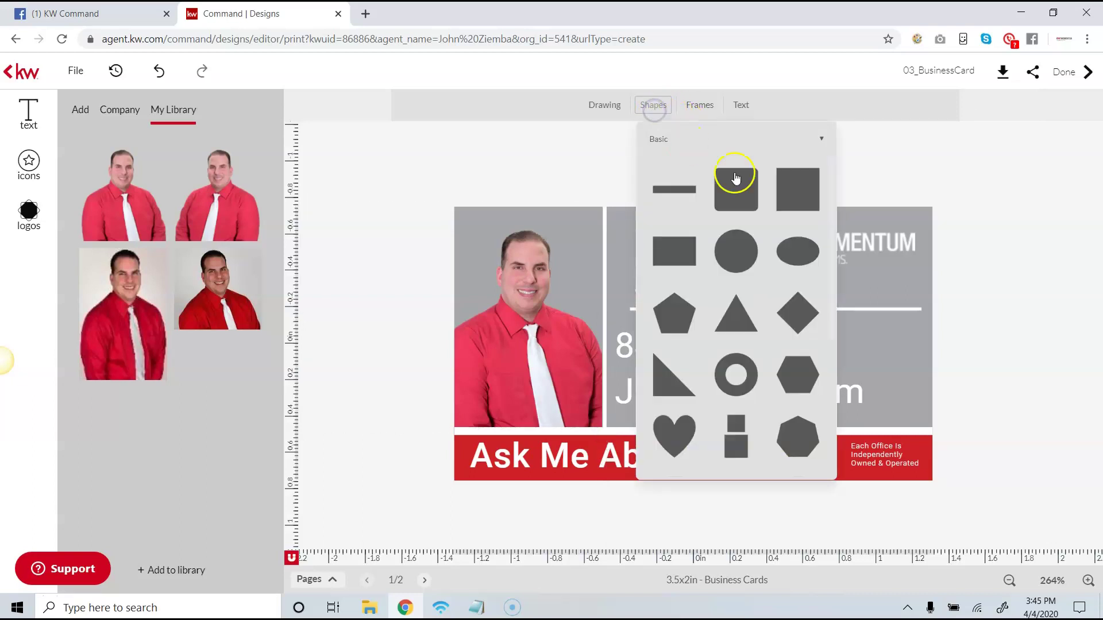
Add a square filled black, stretched across the card's full width and down over the photo and text.
left_click(803, 193)
left_click_drag(721, 320, 515, 221)
left_click(655, 105)
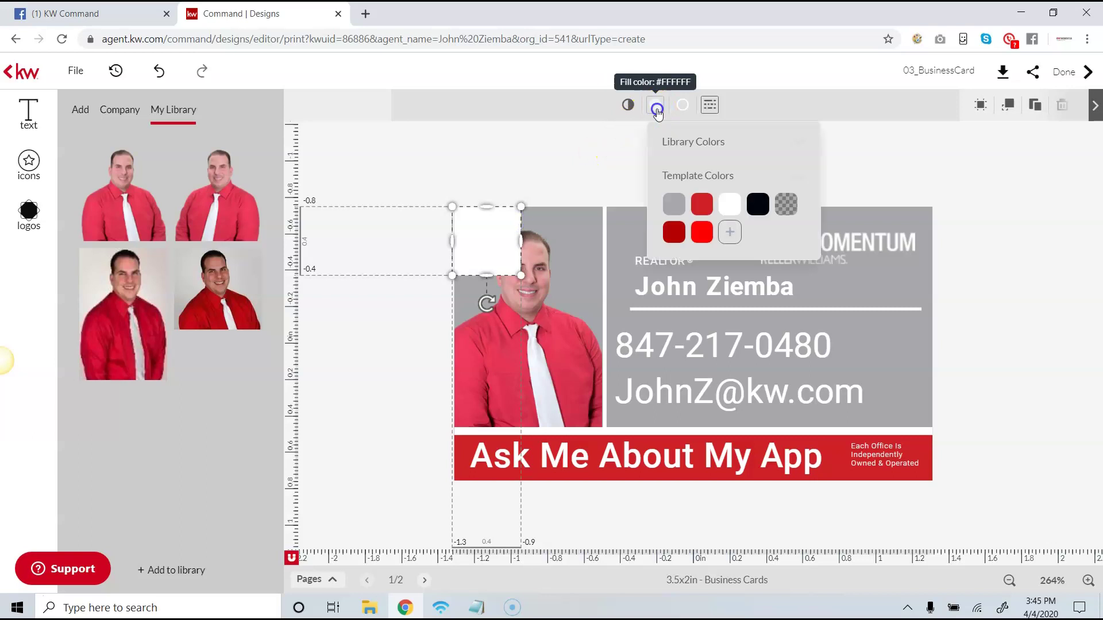
left_click(757, 207)
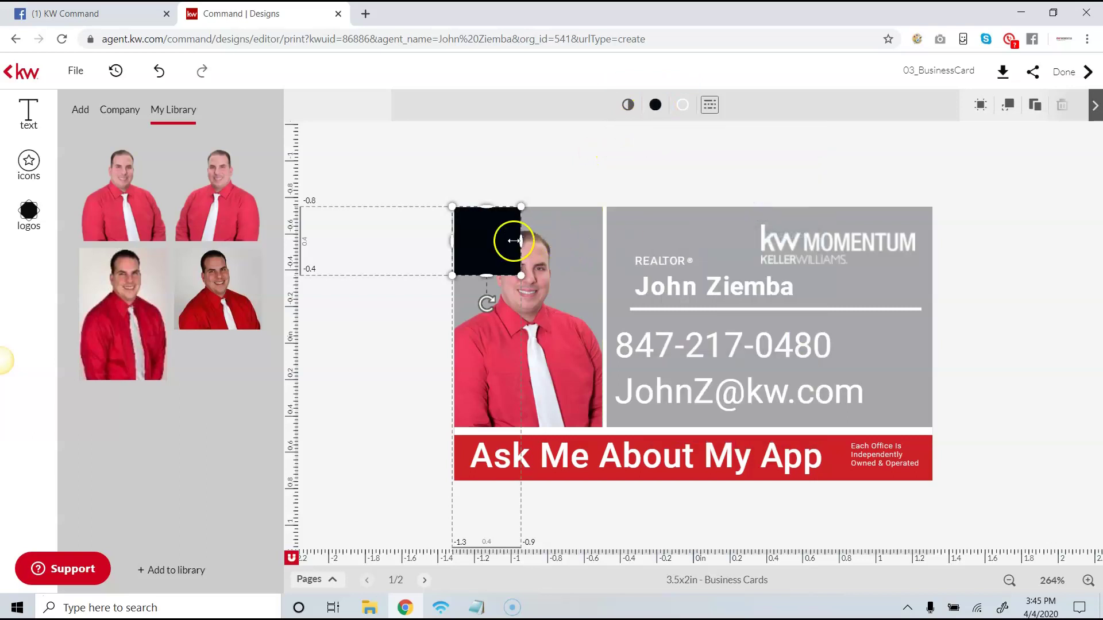
left_click_drag(522, 241, 935, 235)
left_click_drag(693, 274, 691, 409)
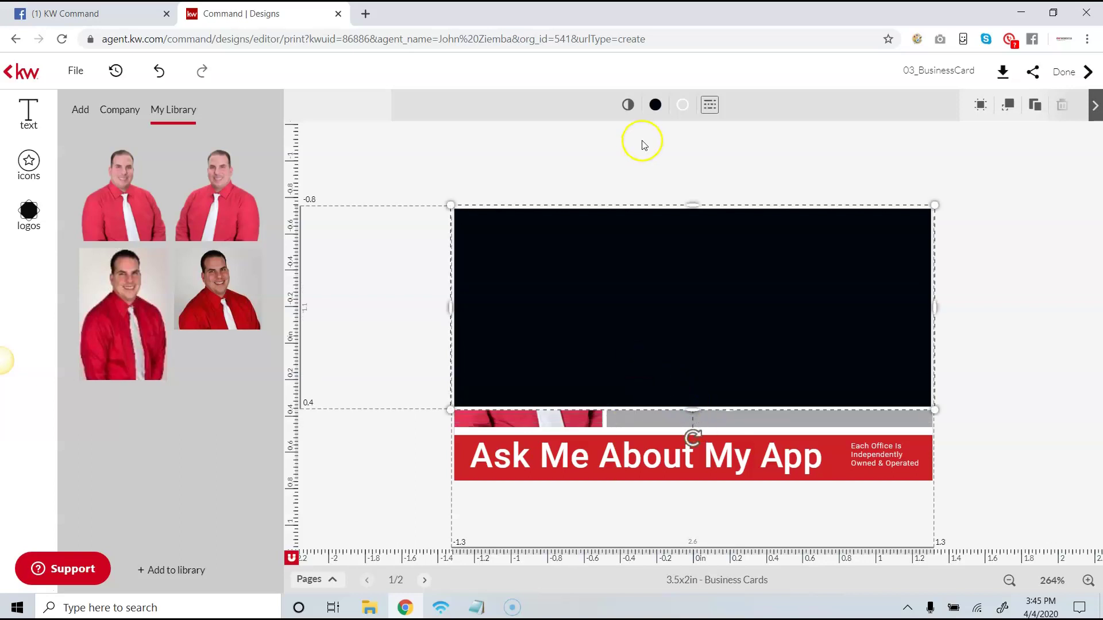
Give the black bar a black outline and extend its bottom edge to meet the red strip.
left_click(682, 105)
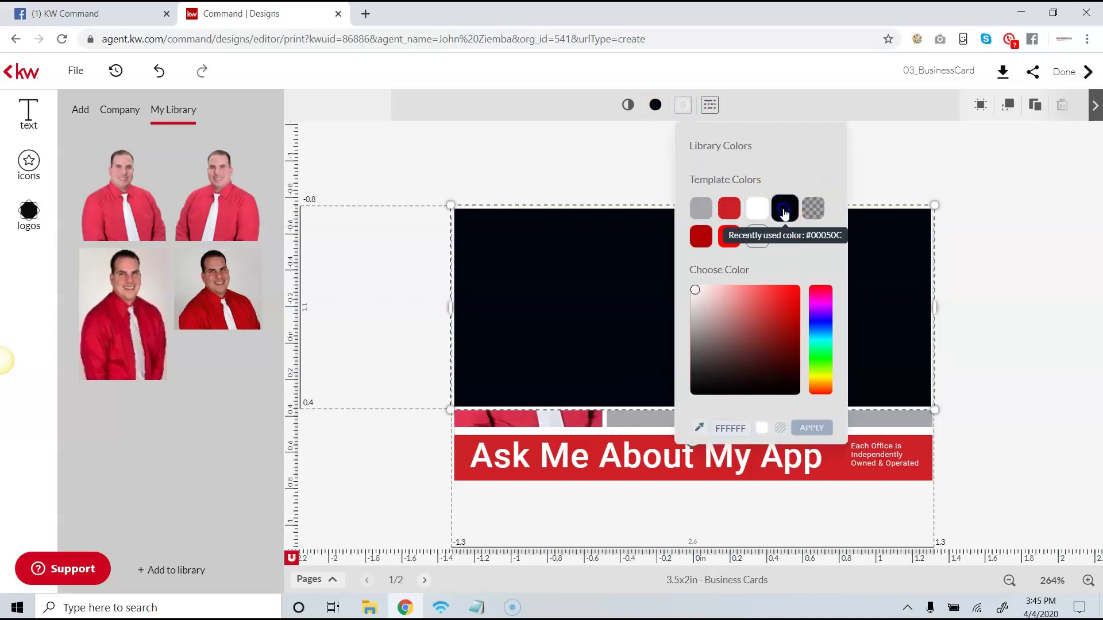
left_click(784, 214)
left_click(770, 180)
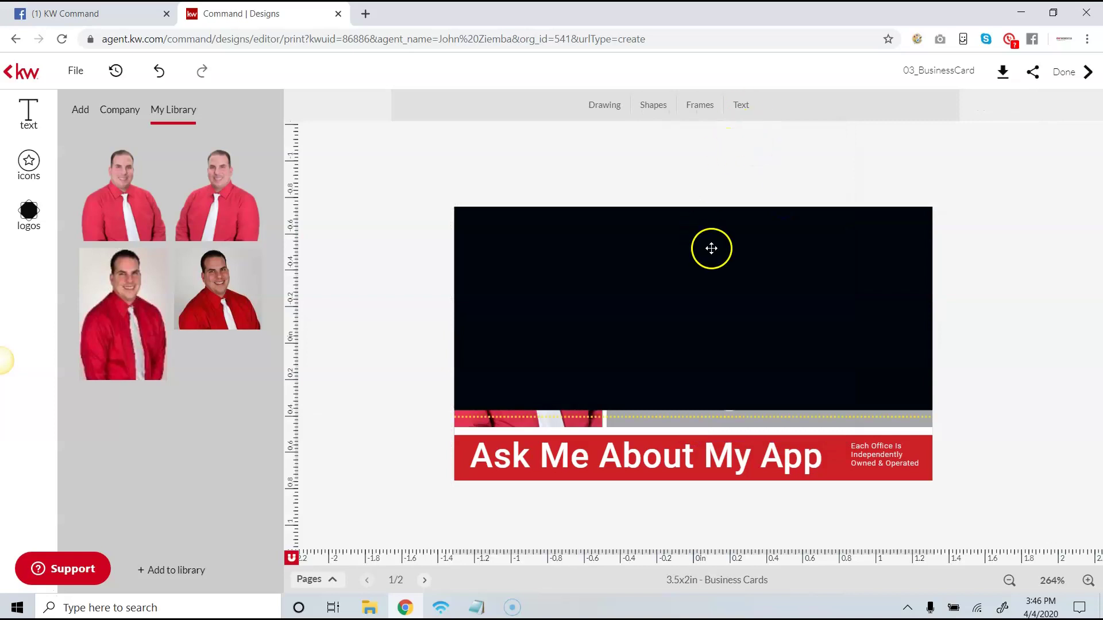
left_click(664, 364)
left_click_drag(693, 411, 692, 427)
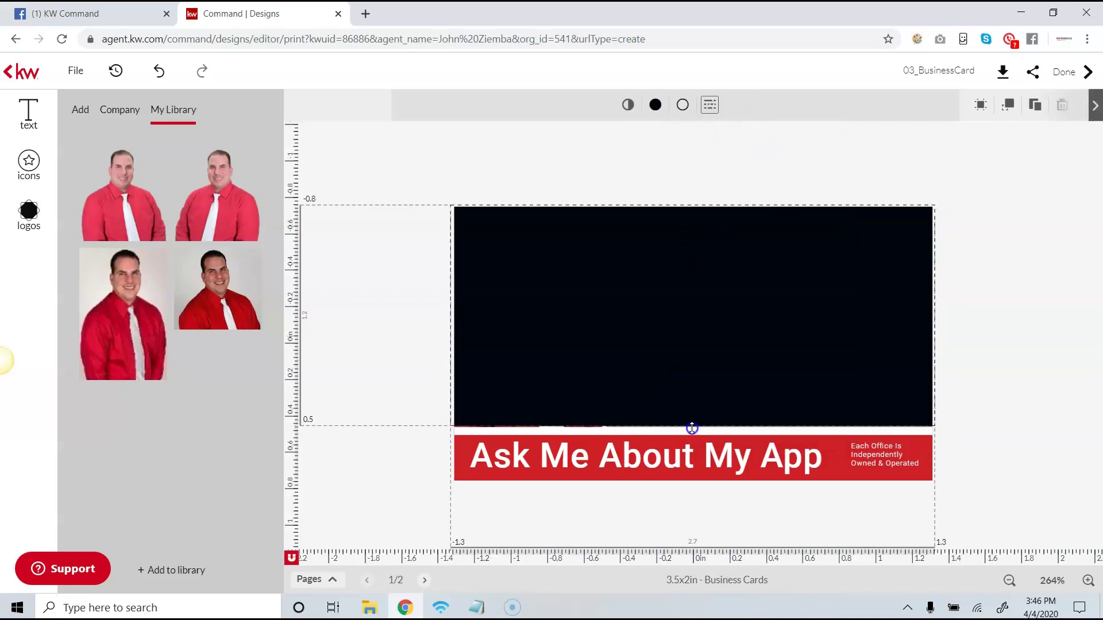
left_click_drag(692, 428, 692, 429)
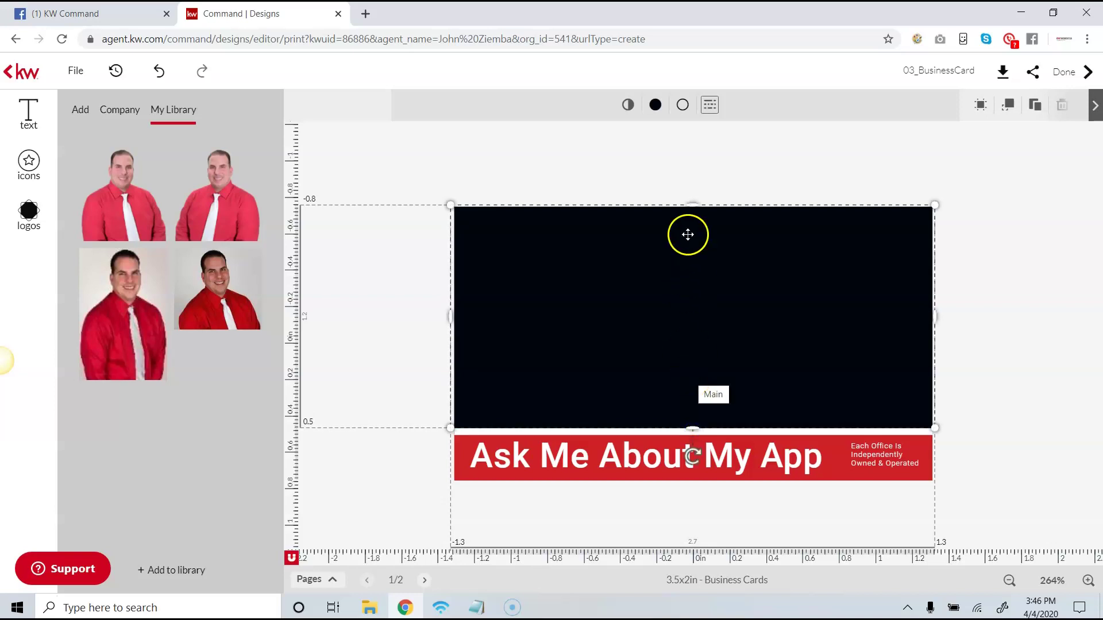
left_click(689, 160)
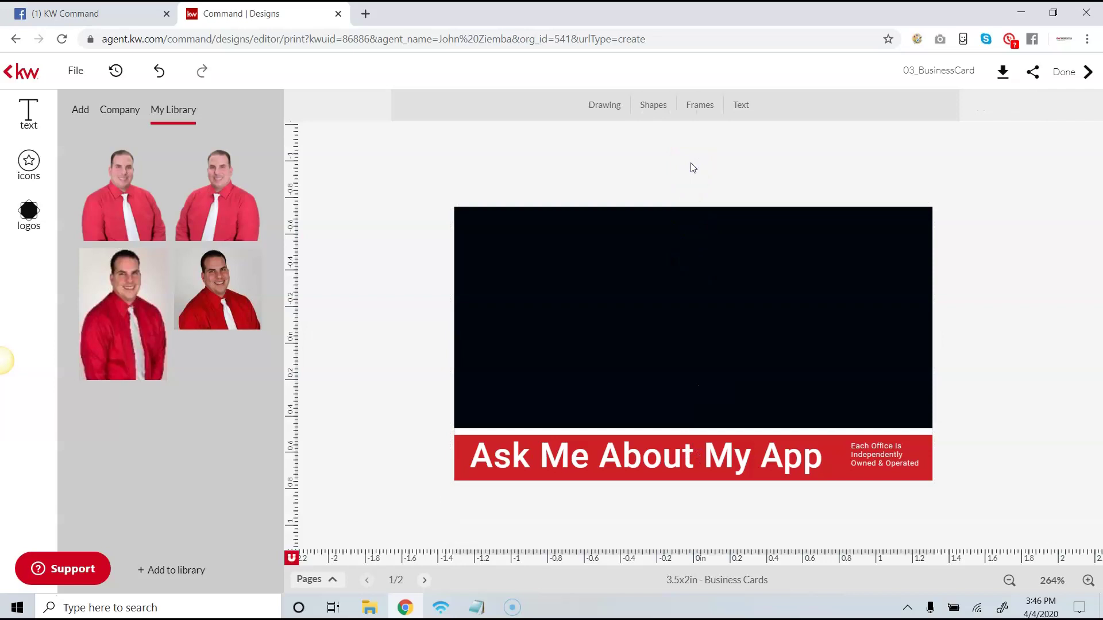
left_click(668, 287)
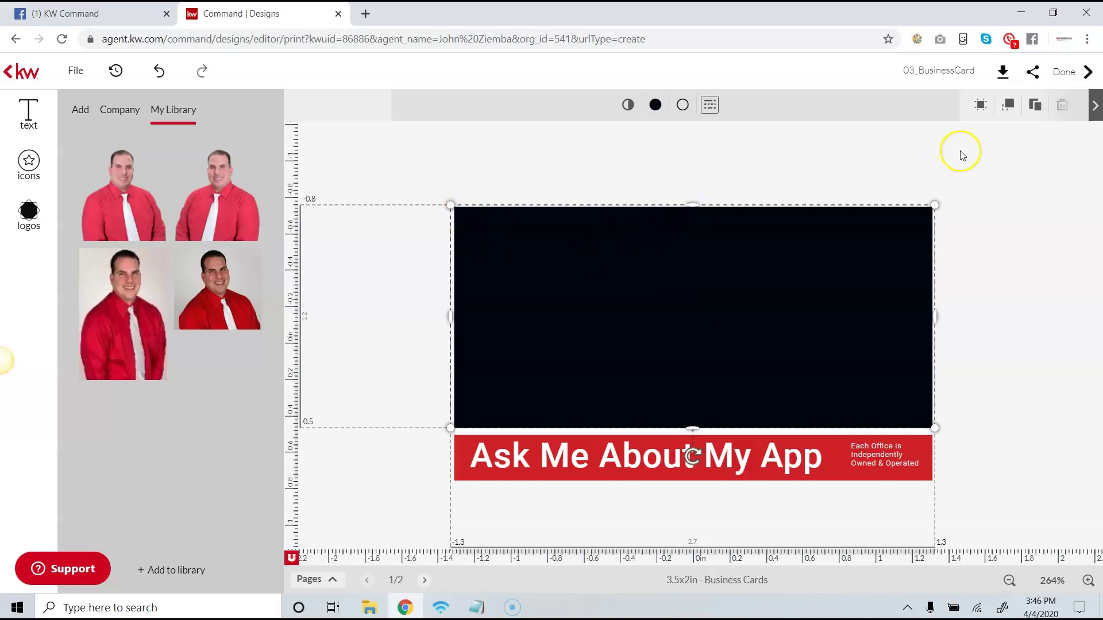
Send the black block backward seven times, behind the logo, contact text, name, REALTOR label, divider and photo.
left_click(1008, 106)
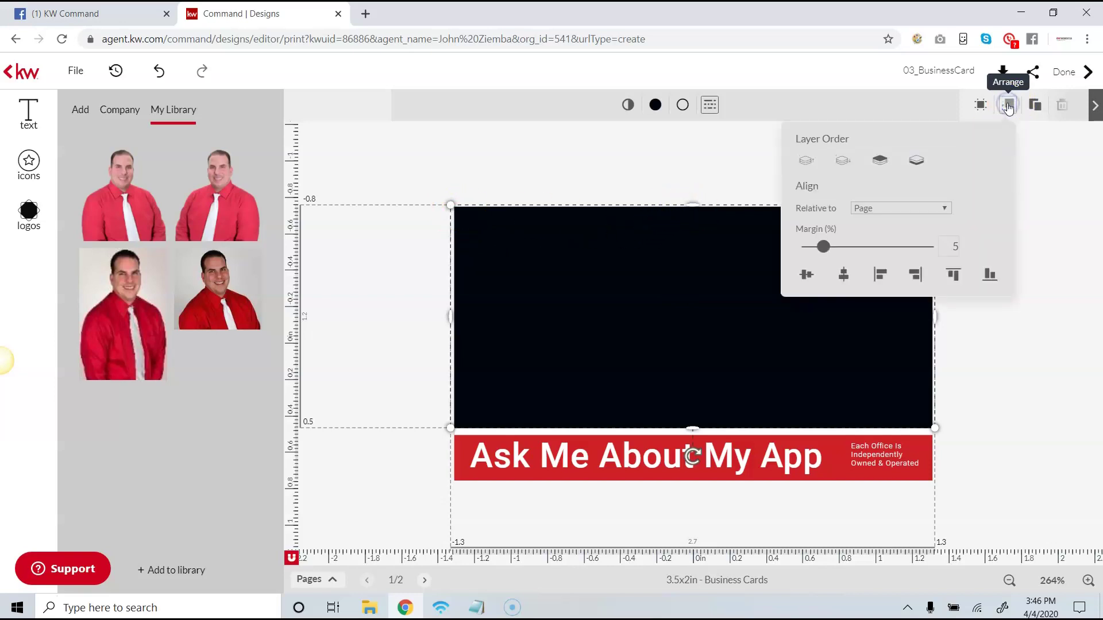
left_click(842, 164)
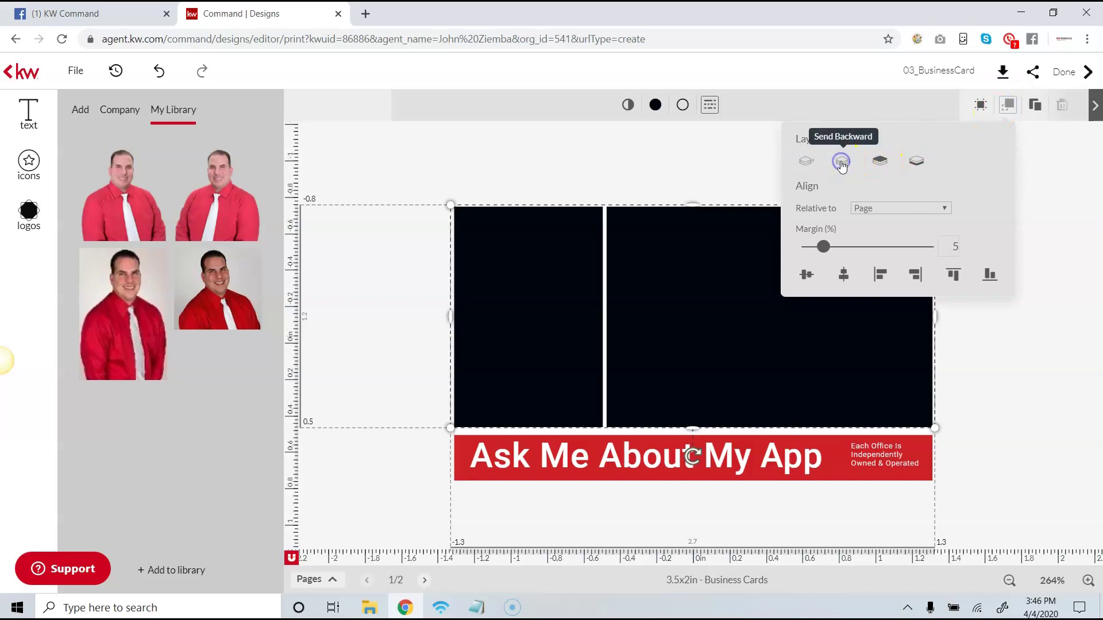
left_click(841, 163)
left_click(842, 163)
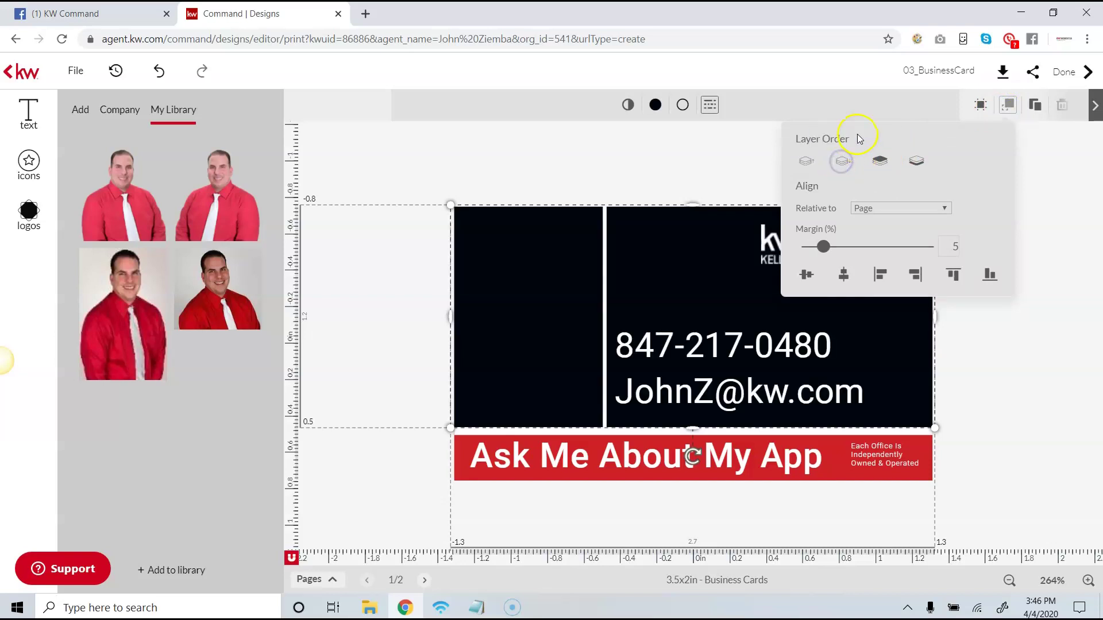
left_click(843, 163)
left_click(843, 164)
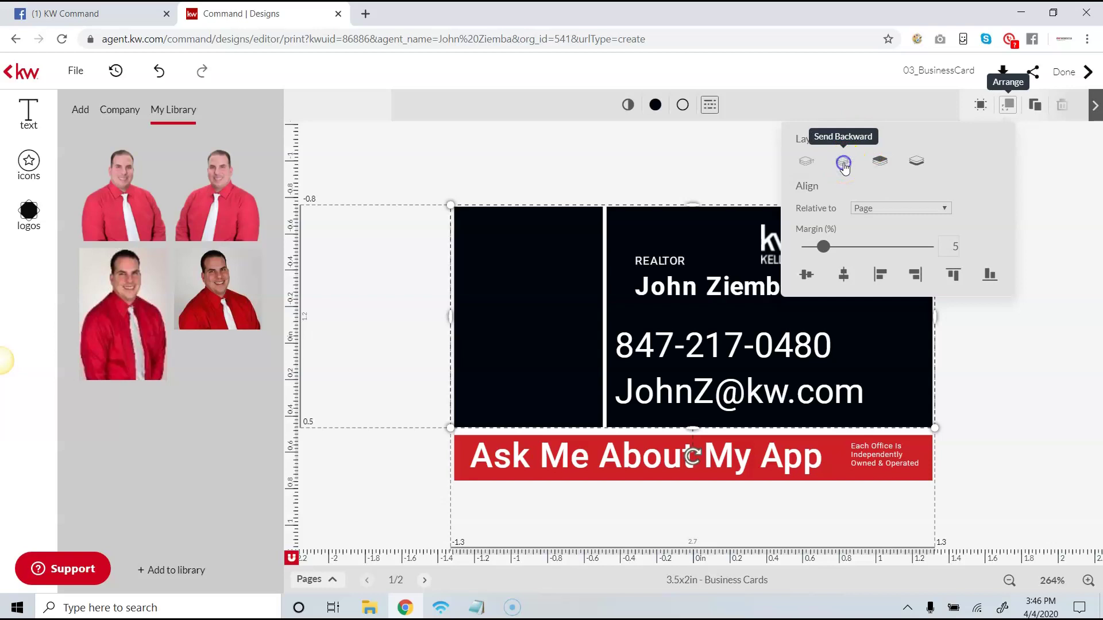
left_click(843, 164)
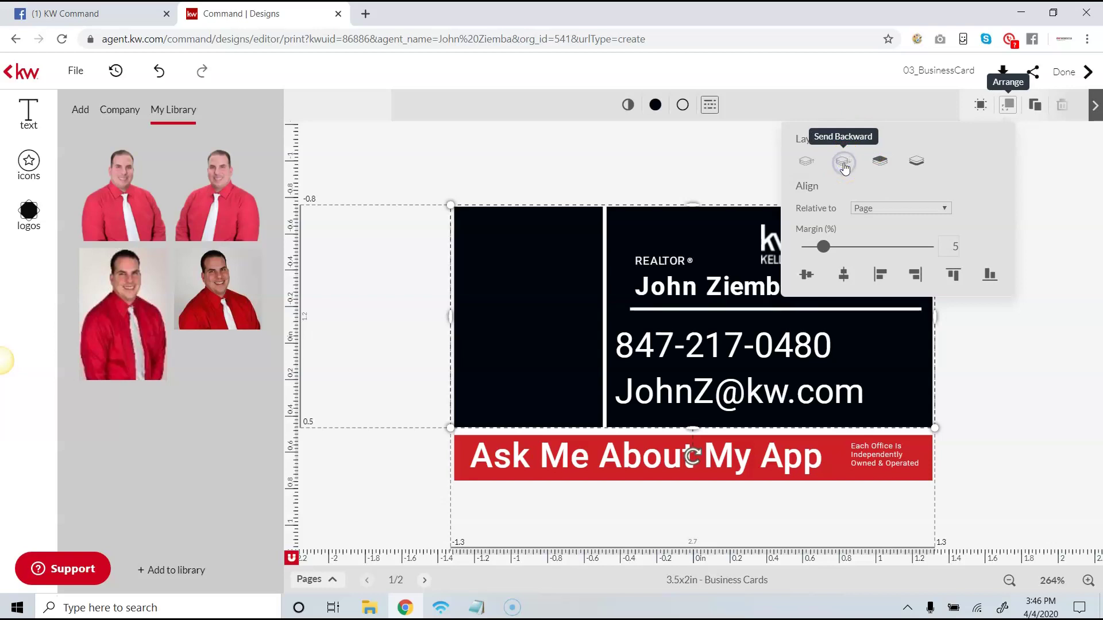
left_click(843, 163)
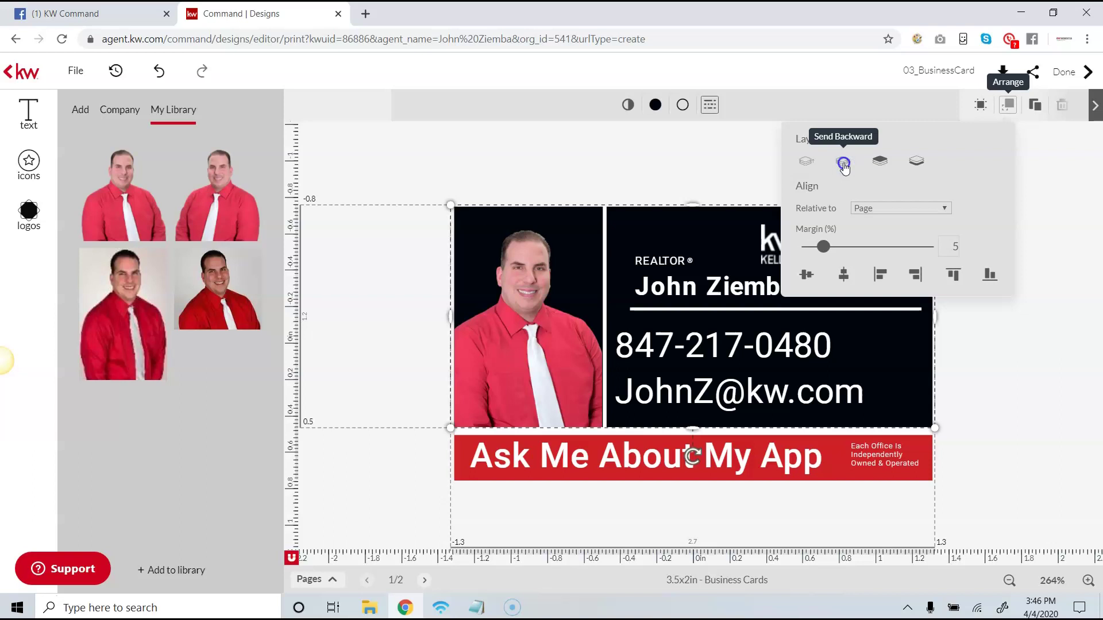
left_click(670, 160)
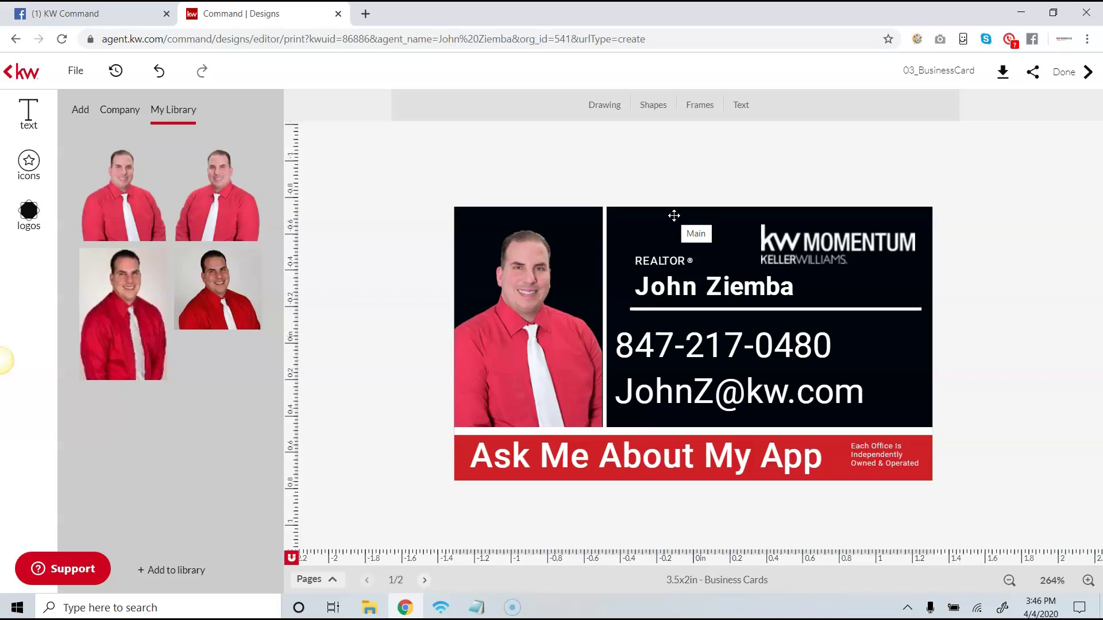
left_click(859, 286)
left_click(830, 232)
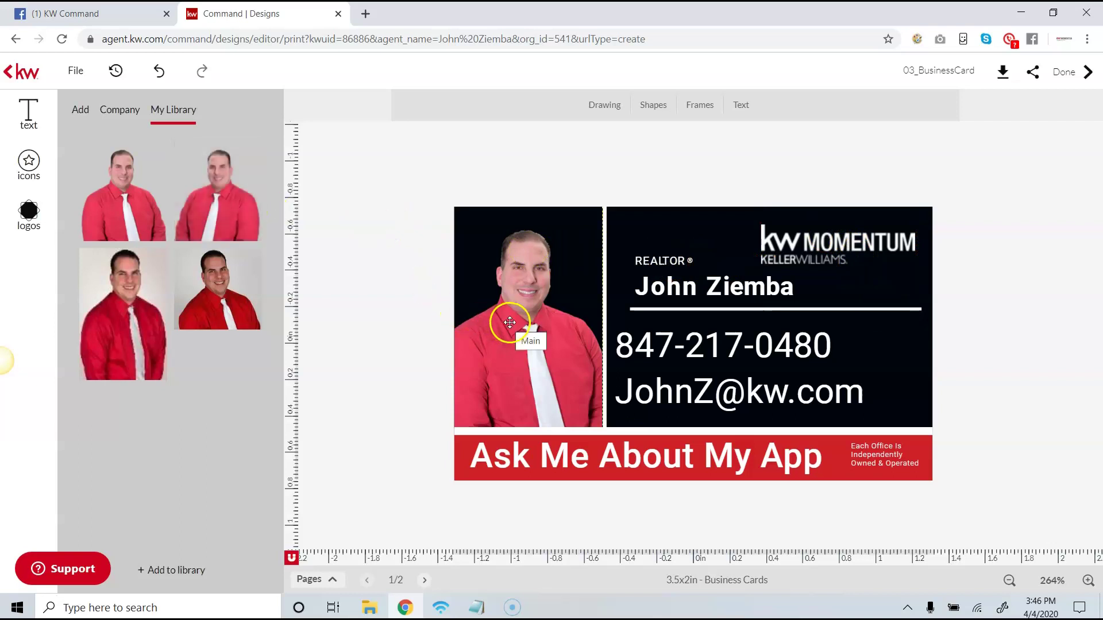
left_click(188, 153)
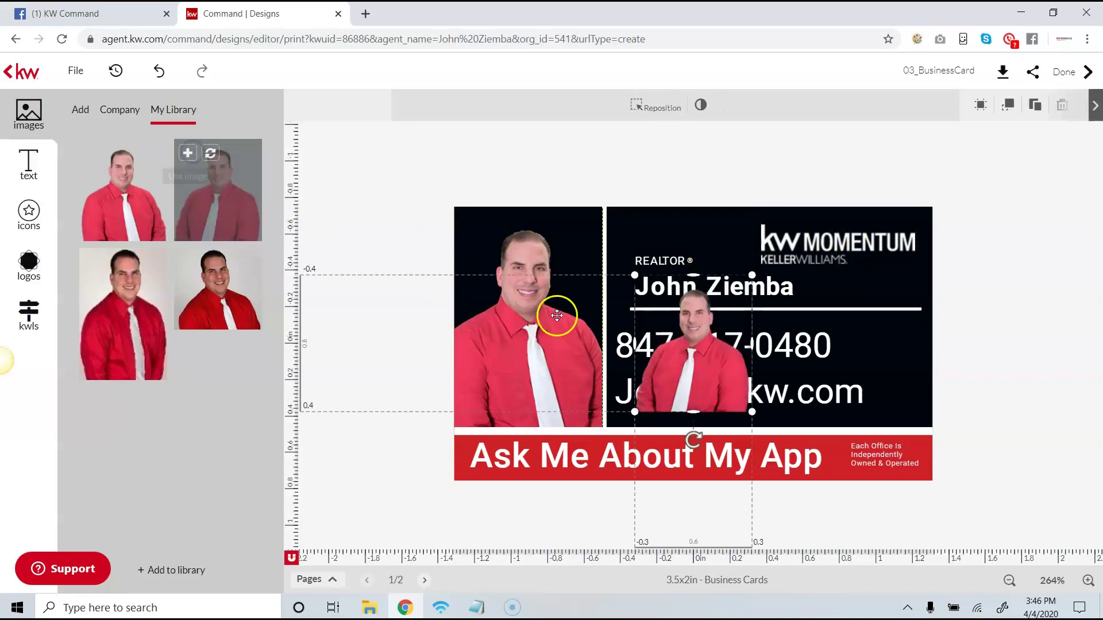
left_click_drag(722, 378, 681, 288)
left_click(709, 343)
left_click_drag(709, 342, 731, 357)
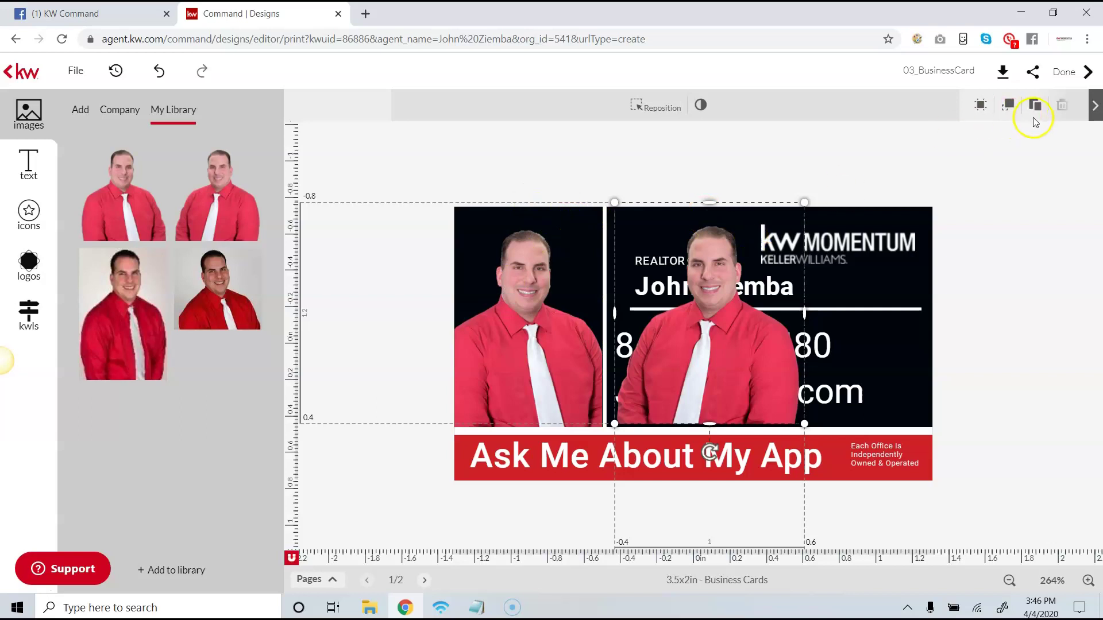
left_click(980, 110)
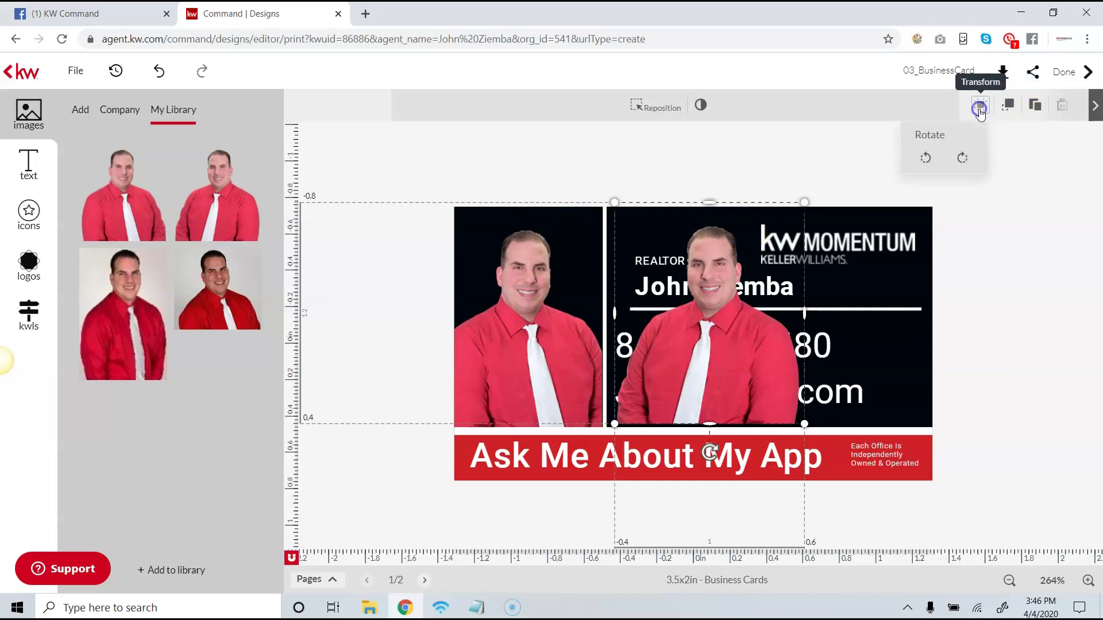
left_click(962, 164)
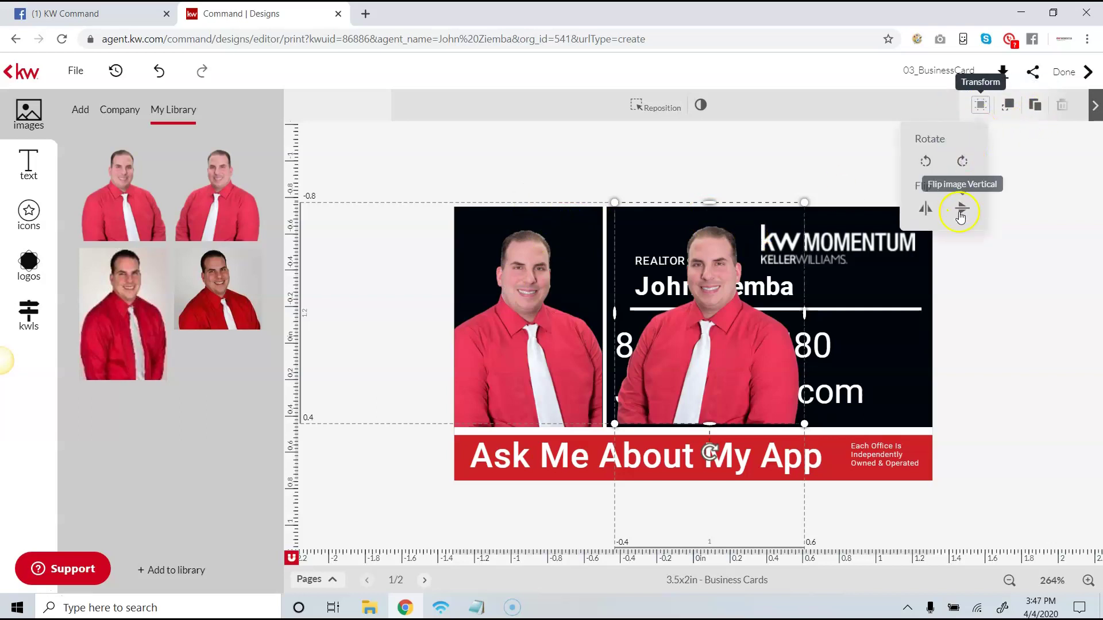
left_click(924, 209)
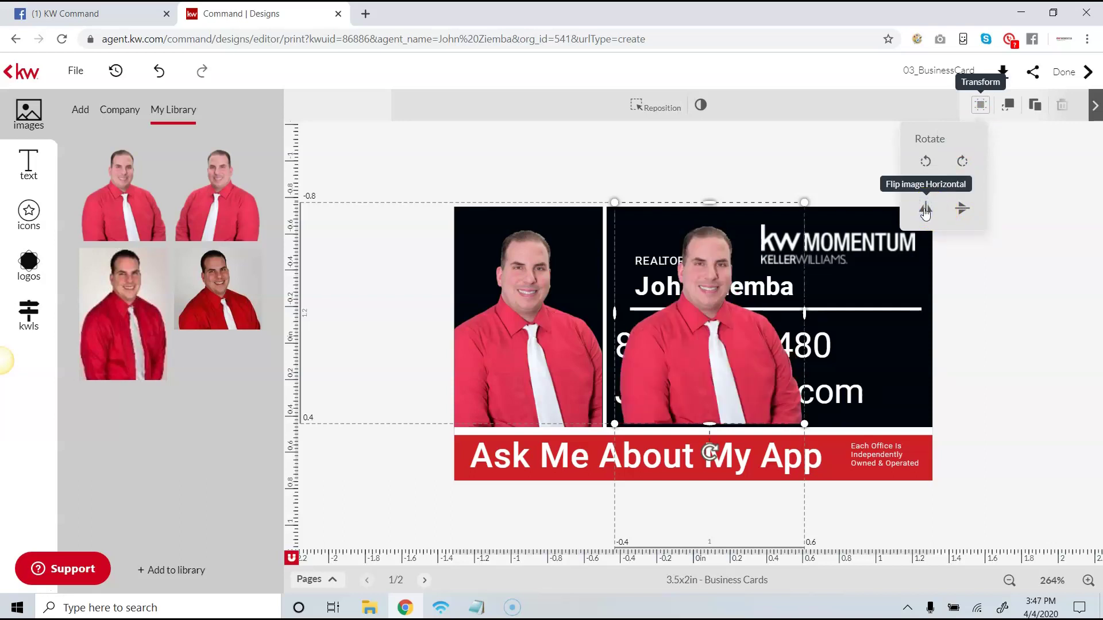
left_click(925, 210)
left_click(924, 211)
left_click(925, 211)
left_click(924, 211)
left_click(985, 340)
left_click(738, 346)
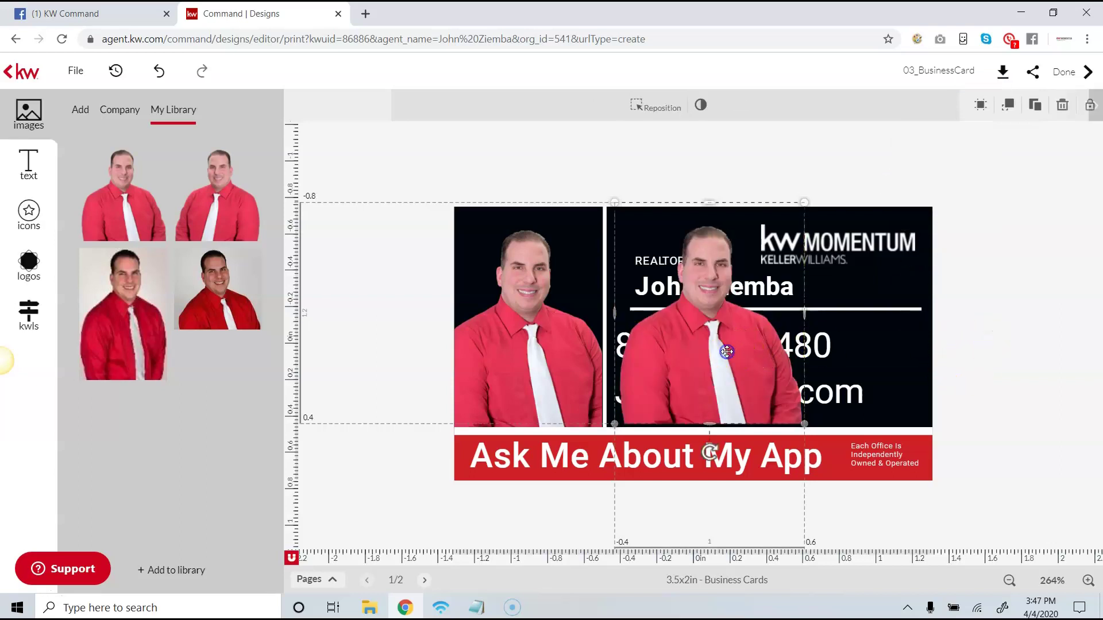
key("Delete")
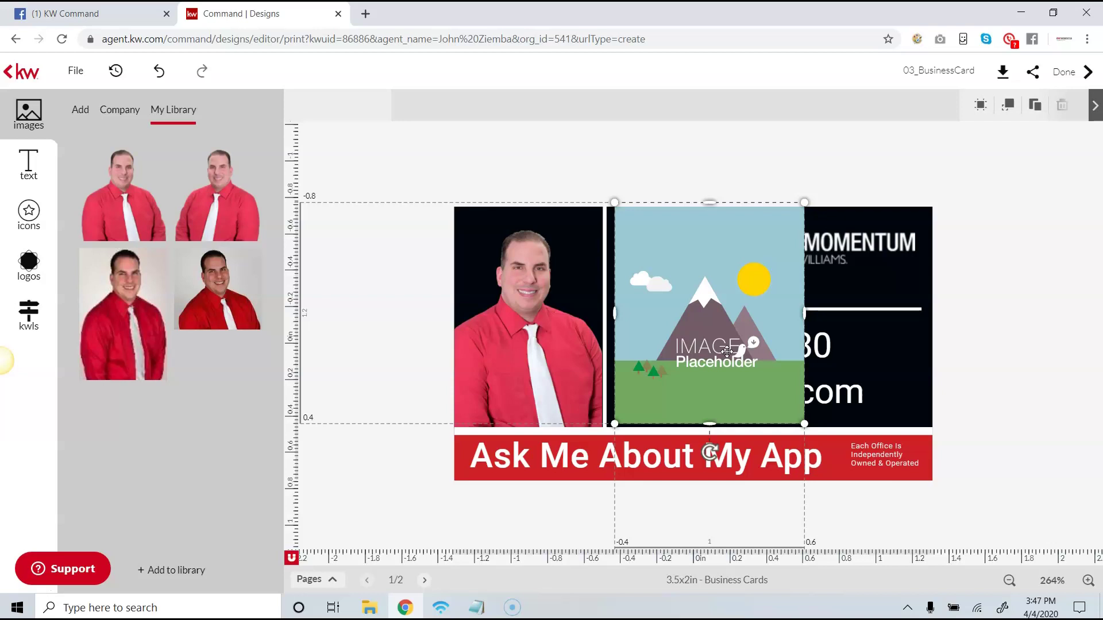
key("Delete")
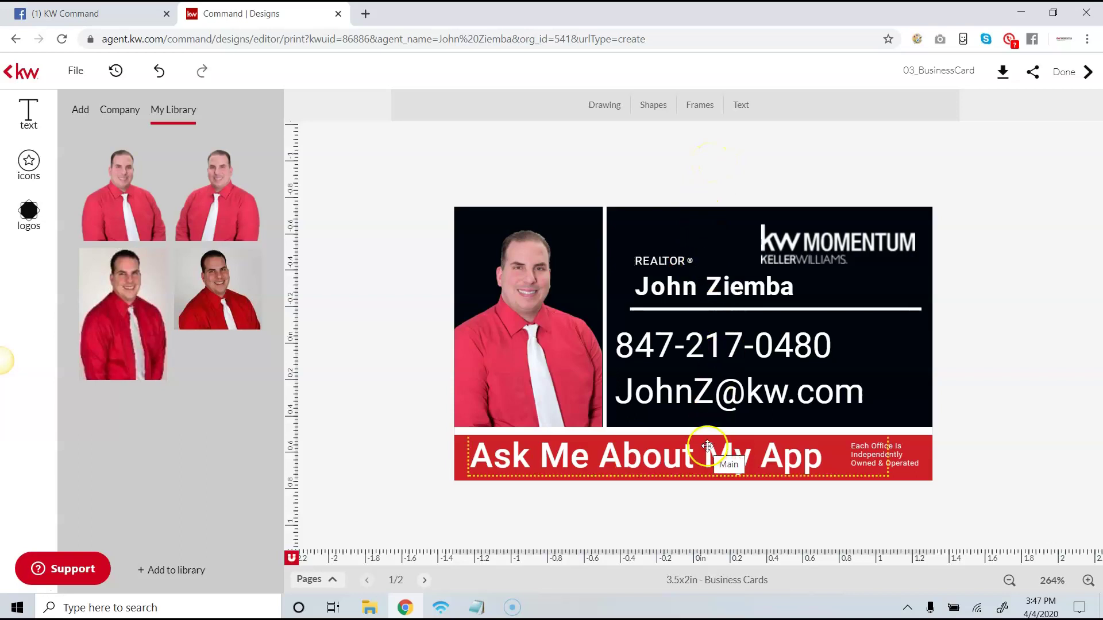
Change the design title from 03_BusinessCard to 'JZ bc 4-4-2020' and save it through File.
left_click(984, 73)
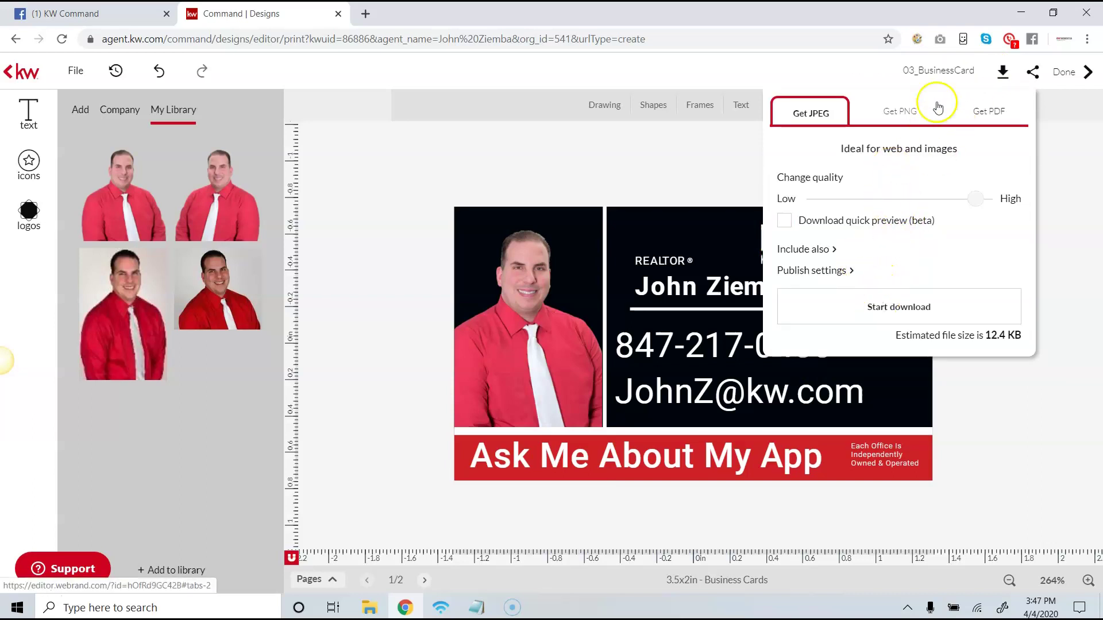
left_click(1057, 176)
left_click(949, 69)
double_click(949, 69)
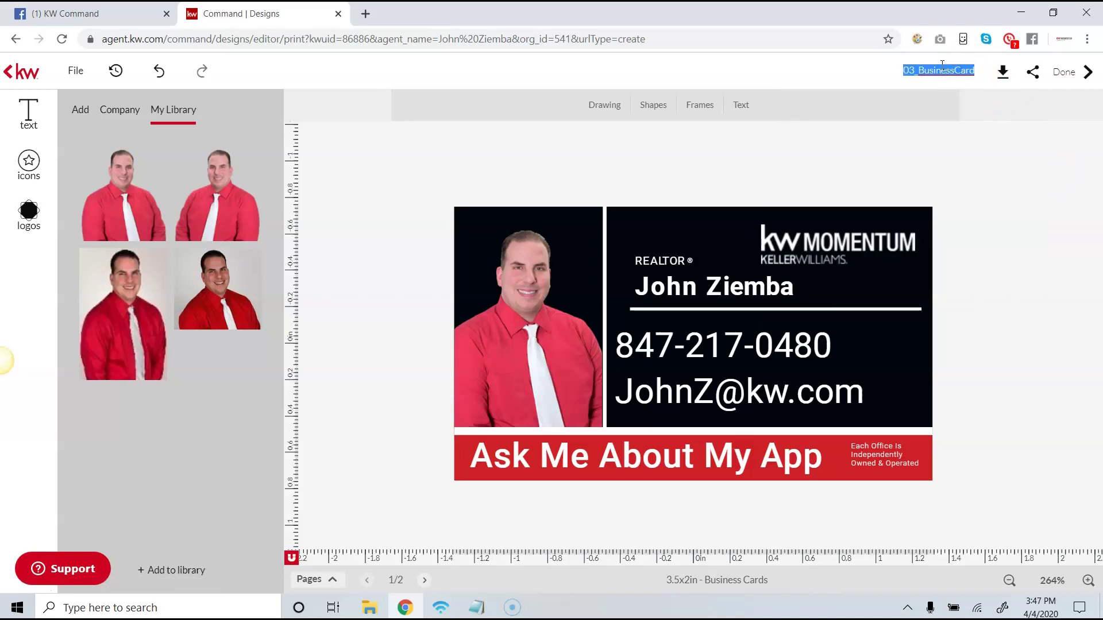
type("JZ")
type(" bu")
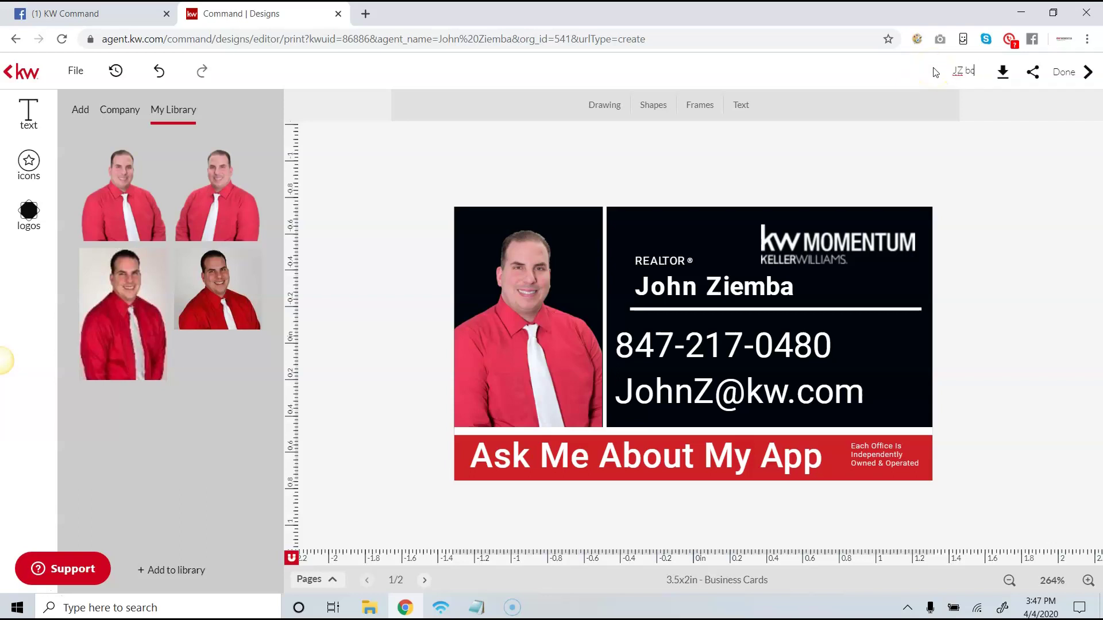
type(" 4-4-2020")
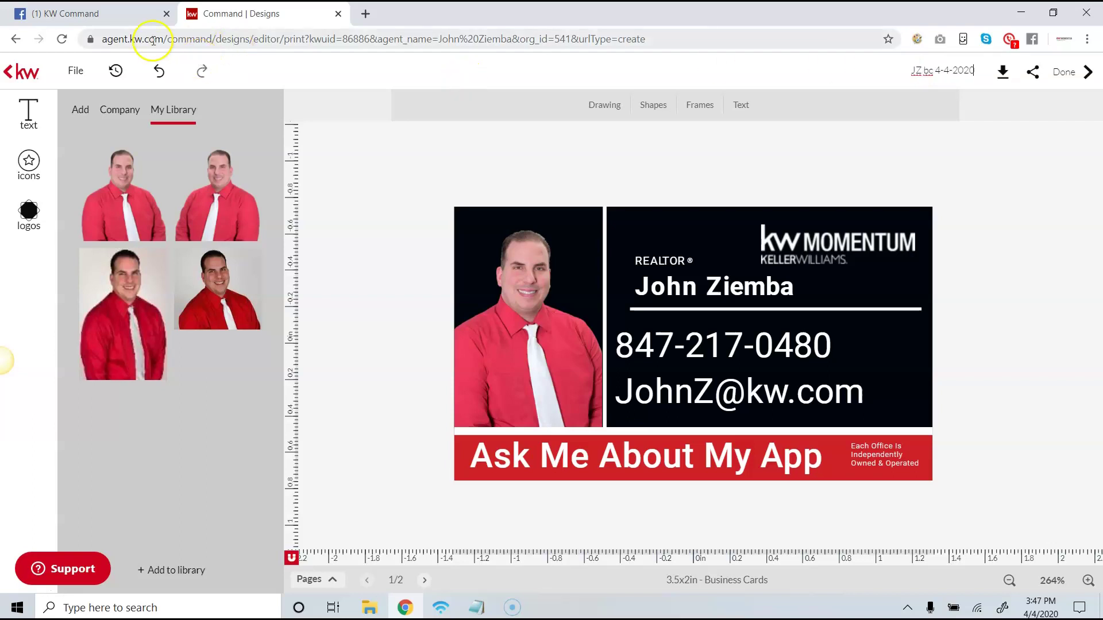
left_click(73, 72)
left_click(96, 96)
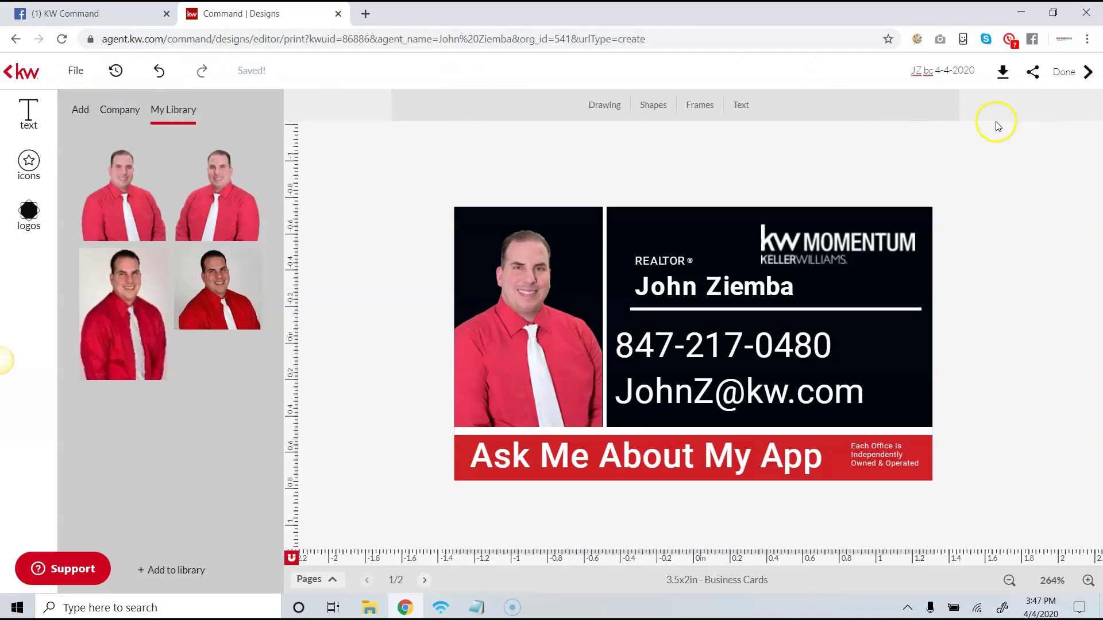
Download the card as a high-quality JPEG.
left_click(986, 74)
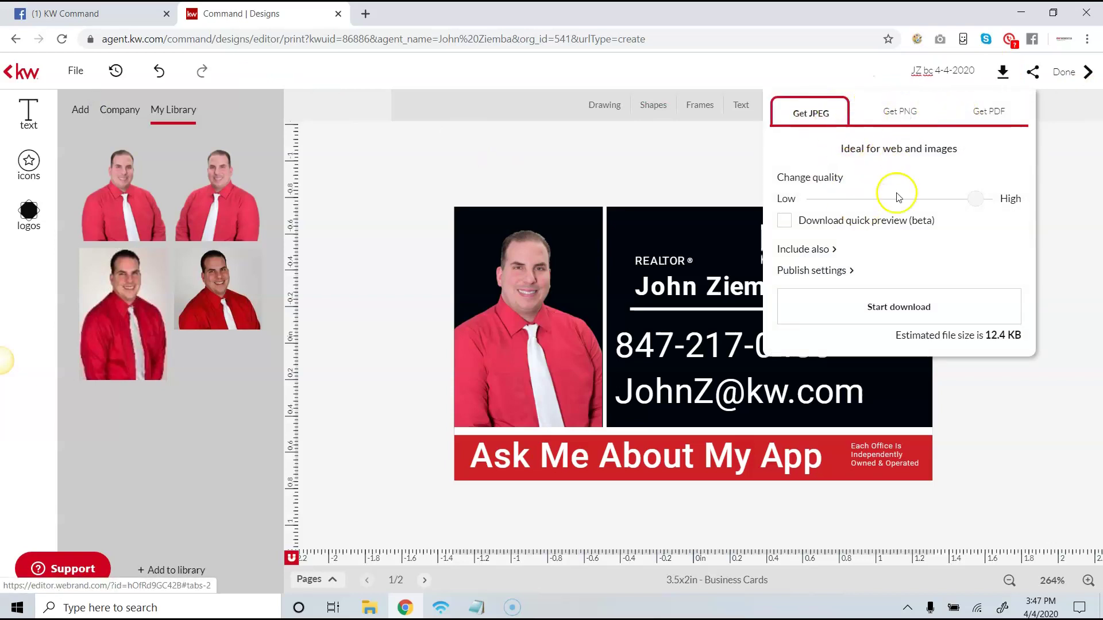
left_click(876, 309)
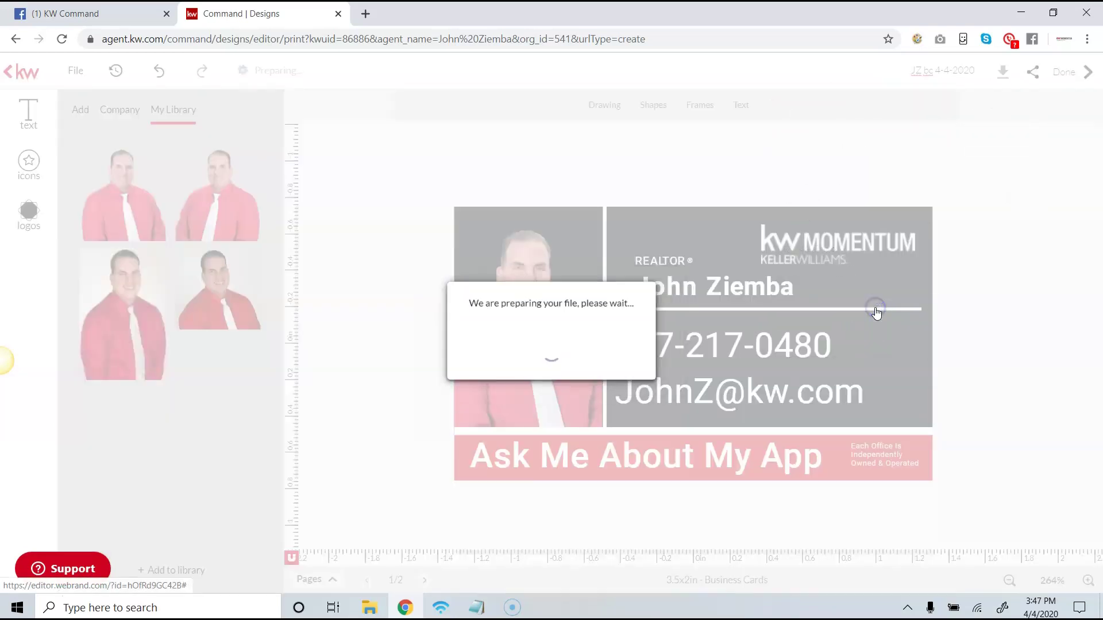
left_click(456, 382)
double_click(456, 382)
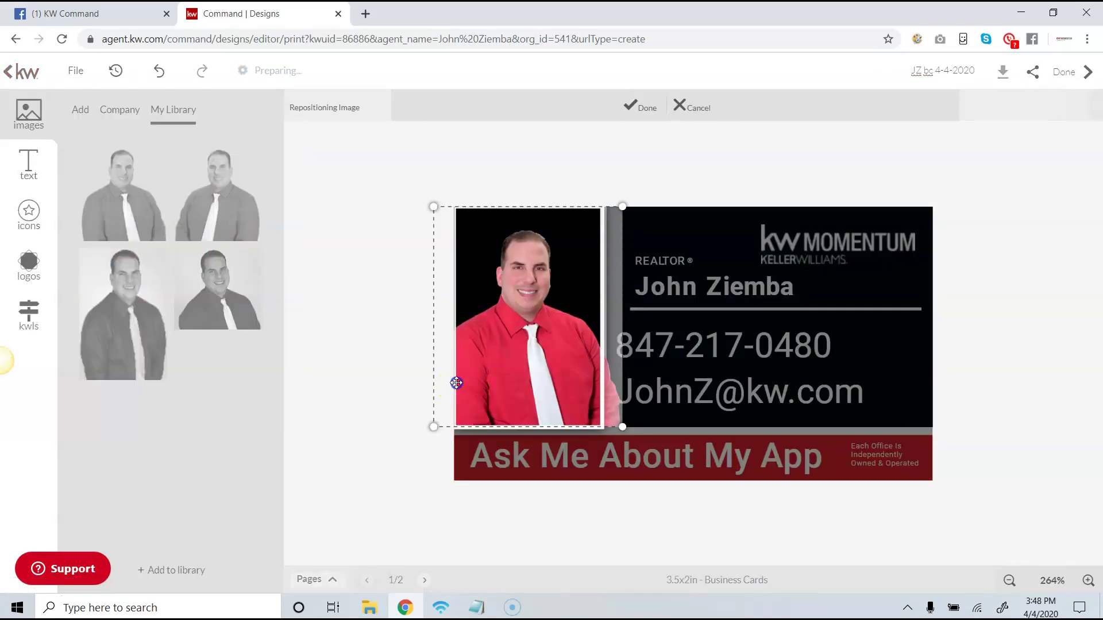
left_click(636, 106)
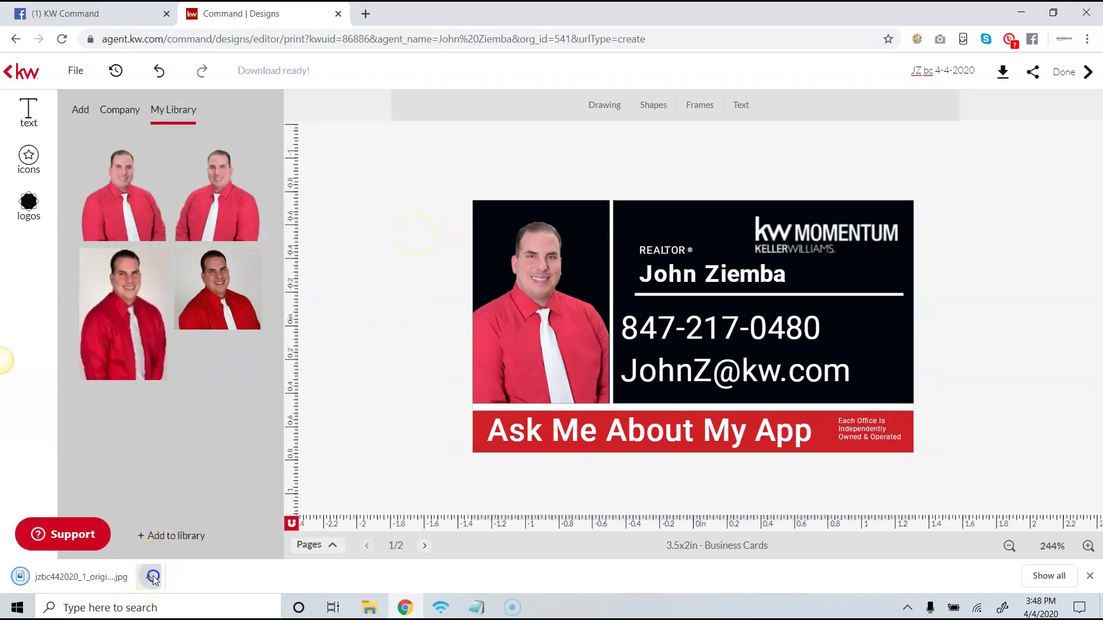
Open the downloaded jzbc442020_1_original.jpg in Photos to check it, then close it.
left_click(151, 579)
left_click(183, 488)
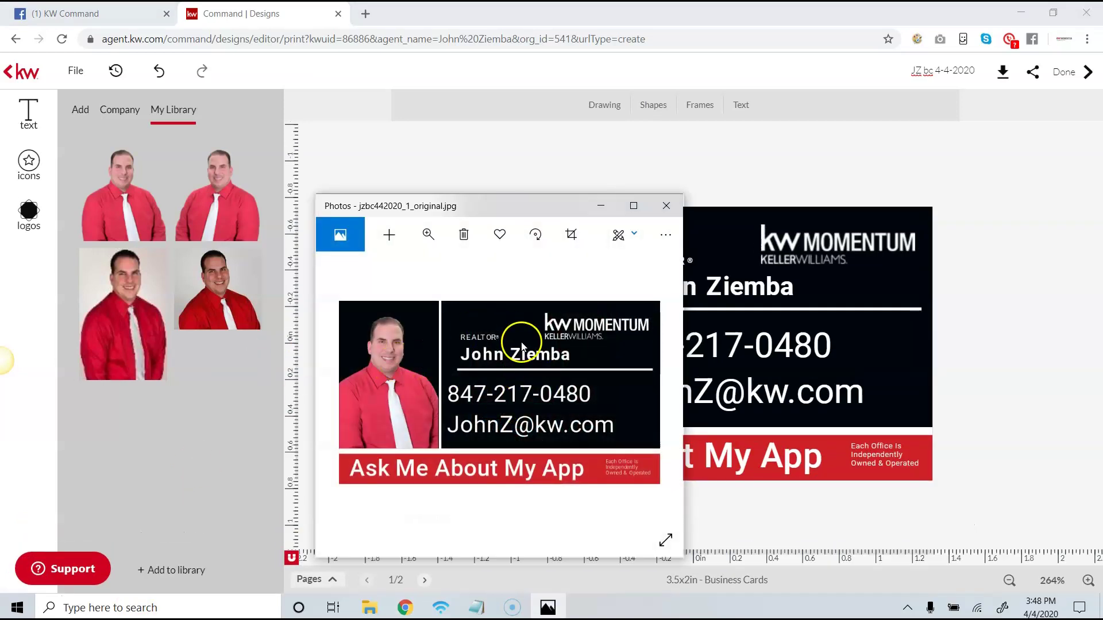
left_click(665, 205)
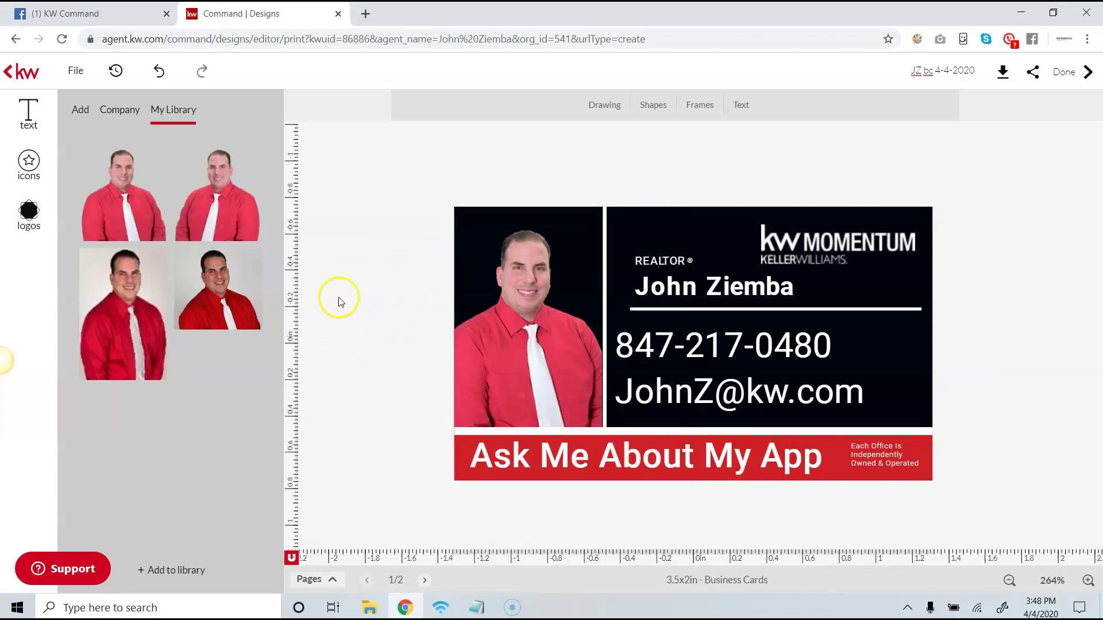